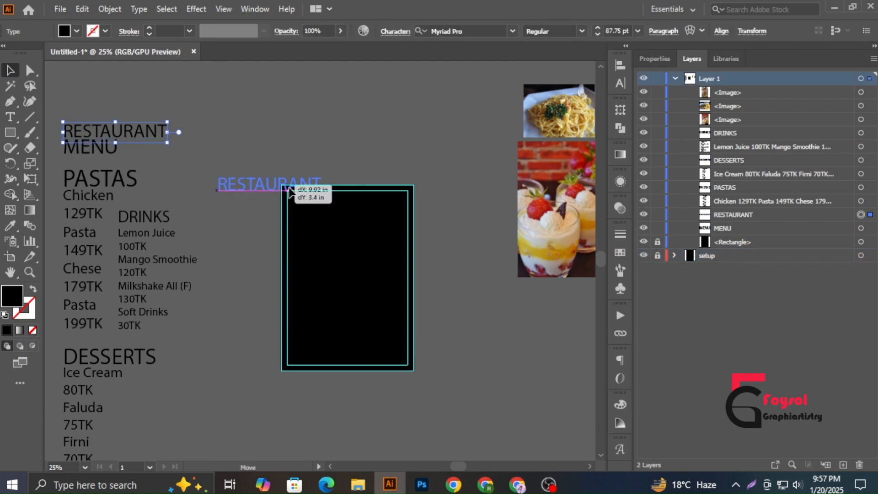
Move the MENU and RESTAURANT texts out of the text list, setting RESTAURANT just above the black page
drag(89, 144, 236, 162)
click(289, 149)
click(375, 160)
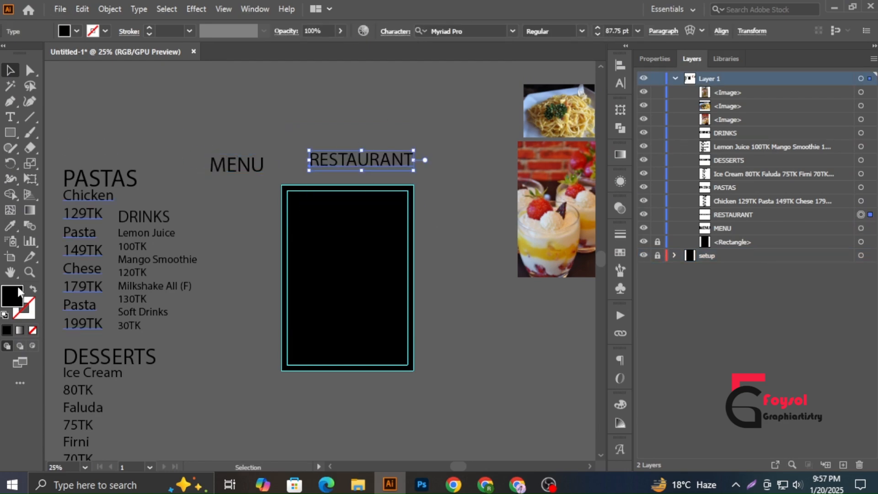
Fill the RESTAURANT text with white and place it at the top of the black page
double_click(19, 293)
click(531, 260)
click(451, 176)
drag(384, 163, 371, 206)
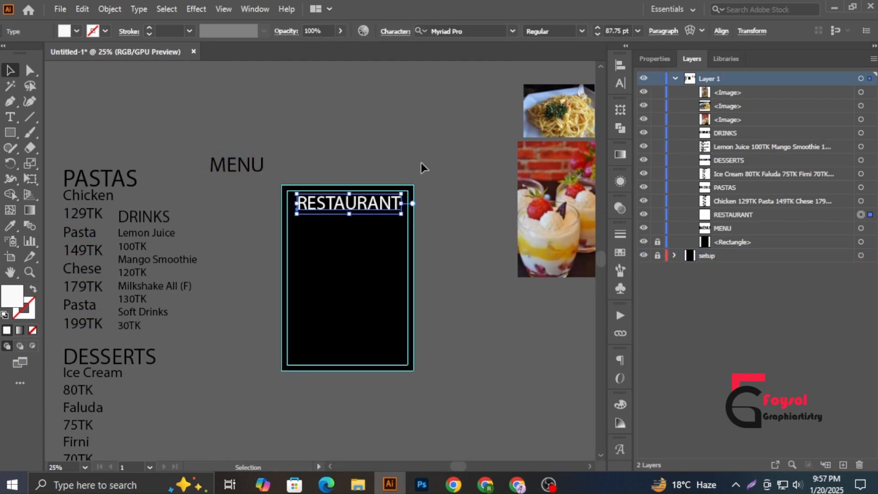
click(421, 162)
Fill the MENU text with white
click(247, 166)
double_click(18, 293)
click(538, 262)
click(432, 153)
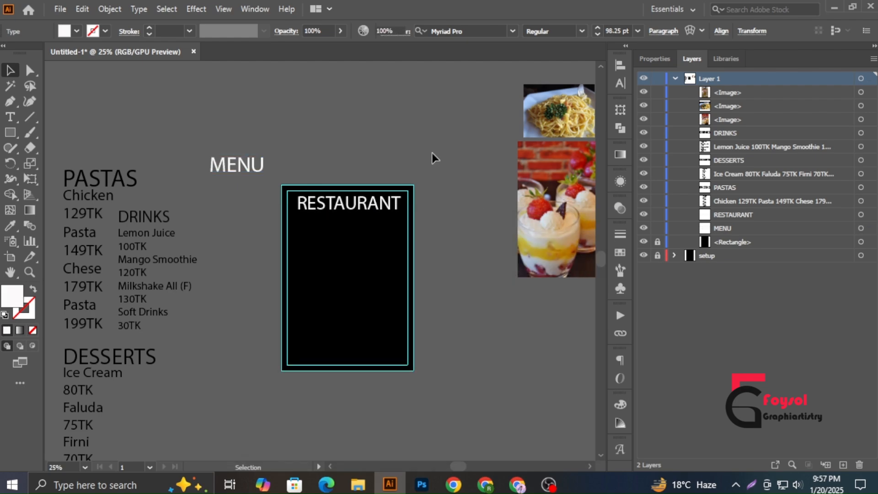
Set the RESTAURANT text's font to Freestyle Script
scroll(366, 220, down, 1)
scroll(350, 198, up, 2)
click(346, 177)
click(498, 30)
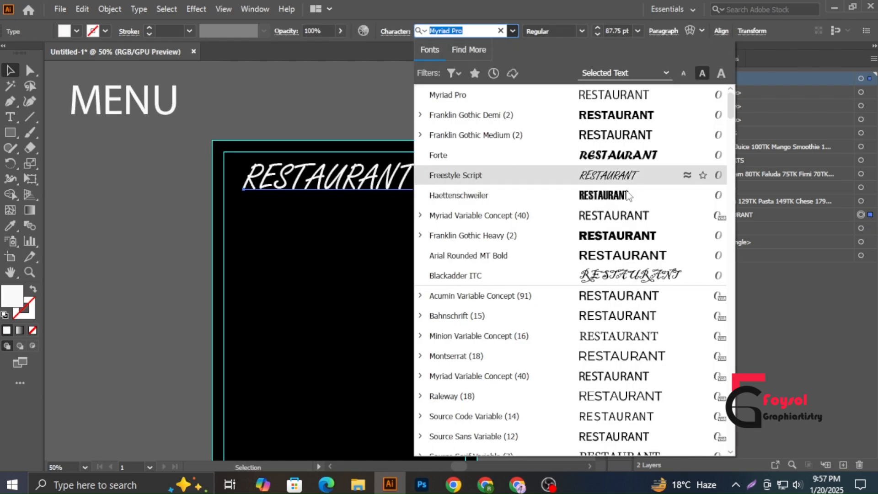
click(629, 182)
Retype the heading in mixed case as "Restaurant" and shift it towards the middle of the page
double_click(273, 179)
drag(274, 178, 408, 177)
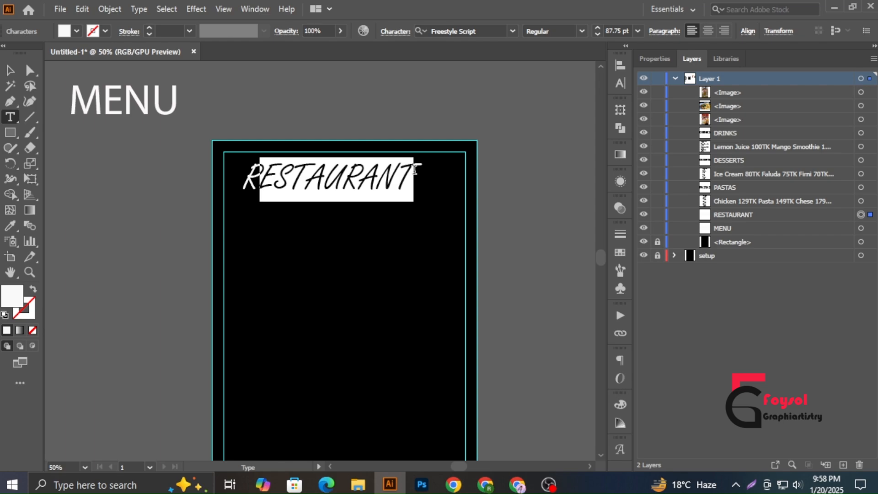
text(estaurant)
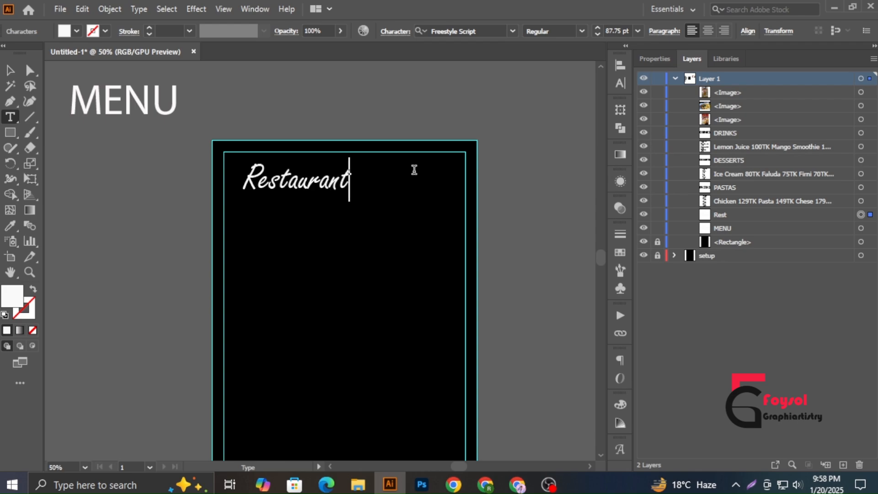
key(Escape)
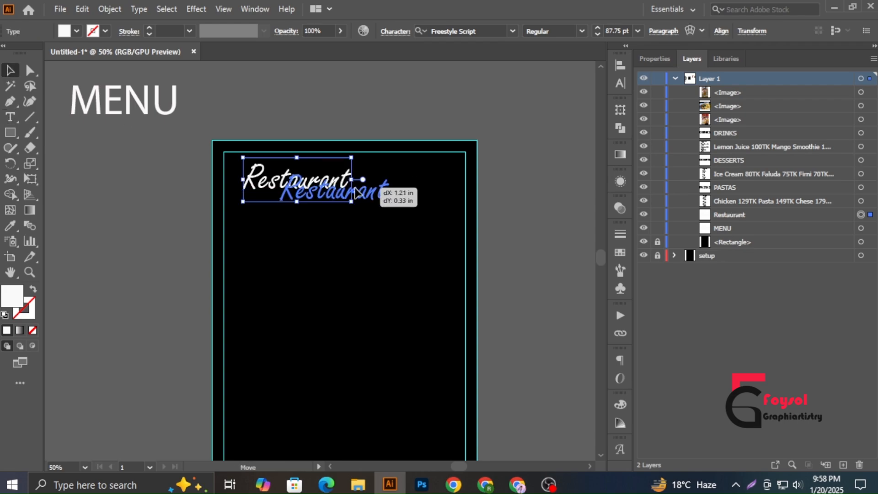
drag(355, 188, 363, 178)
click(466, 100)
Move the MENU text directly below Restaurant on the page and set its font to Forte
scroll(317, 227, down, 2)
scroll(317, 222, up, 2)
drag(143, 126, 365, 233)
click(462, 30)
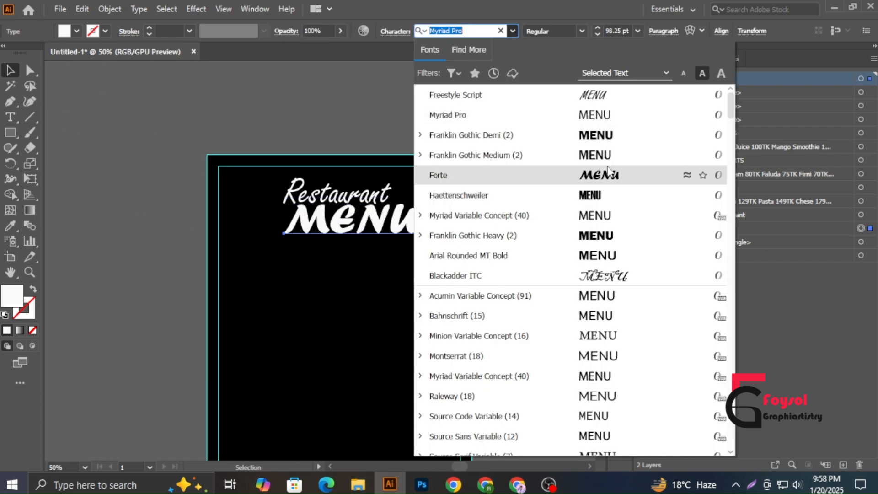
click(610, 172)
click(518, 238)
Scale down the Restaurant text and arrange it above MENU near the top of the page
scroll(358, 195, up, 1)
drag(361, 195, 376, 195)
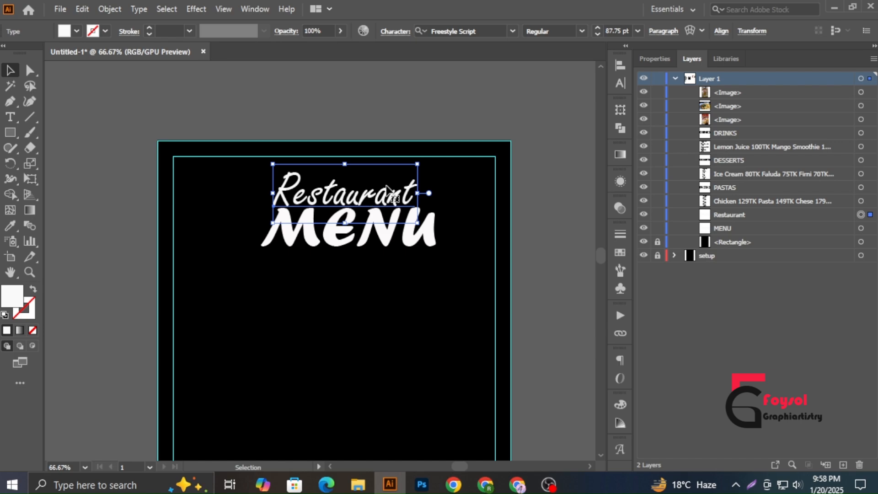
scroll(384, 186, up, 1)
drag(431, 158, 394, 172)
drag(355, 209, 320, 210)
drag(364, 266, 337, 271)
click(499, 261)
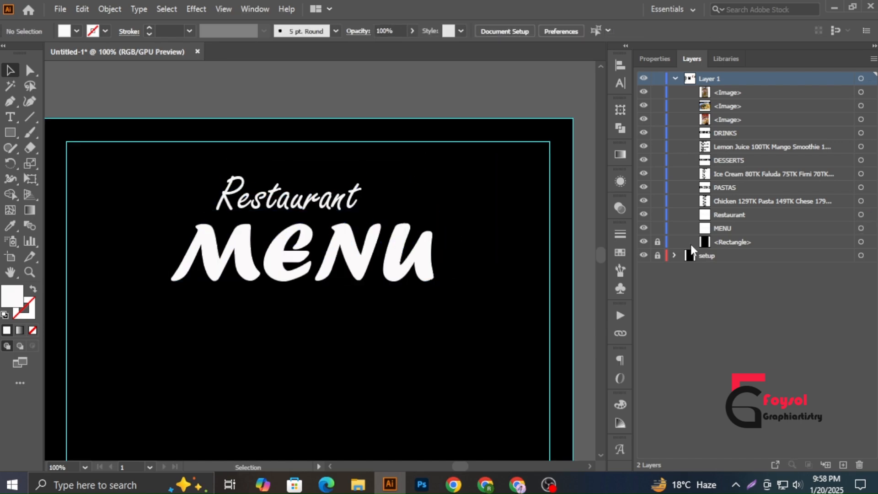
Unlock the black background rectangle and centre MENU horizontally on it
click(658, 242)
click(479, 278)
shift+click(414, 260)
click(478, 258)
click(433, 28)
click(588, 153)
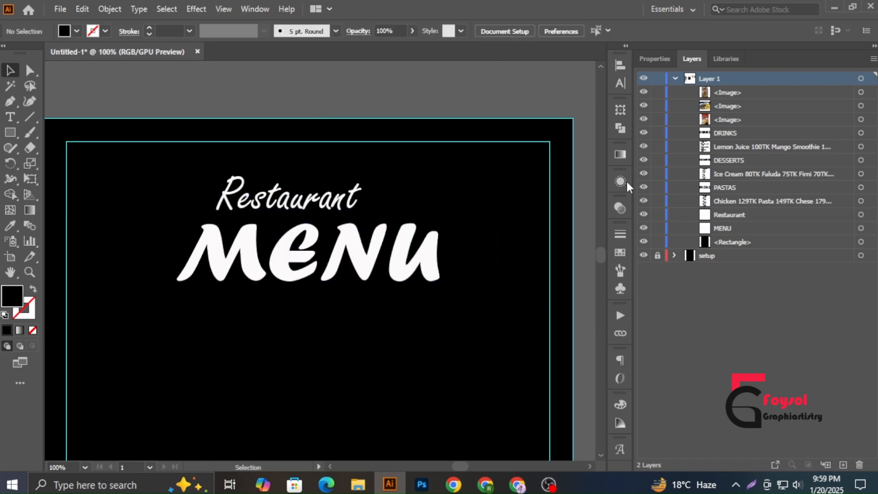
Nudge the Restaurant text left above MENU and lock the background rectangle
drag(324, 205, 306, 206)
scroll(333, 243, down, 2)
click(503, 249)
scroll(475, 292, down, 4)
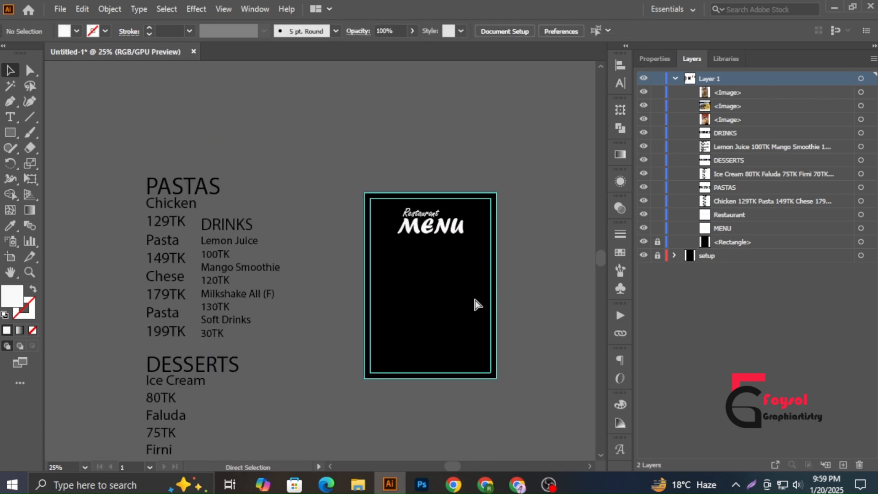
Set the MENU text size to 71 pt and move it back under Restaurant
scroll(353, 283, up, 5)
scroll(337, 270, down, 1)
scroll(317, 221, left, 2)
click(355, 192)
scroll(610, 32, down, 20)
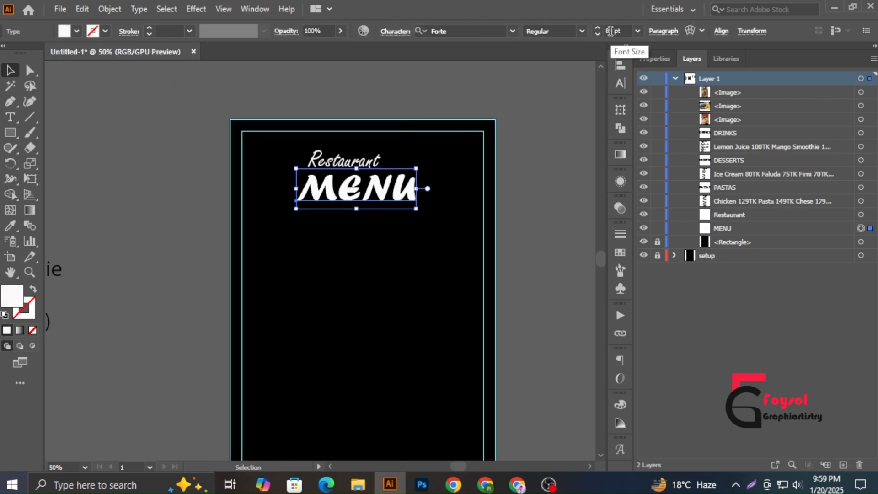
click(570, 126)
scroll(388, 227, up, 2)
scroll(378, 210, down, 2)
drag(374, 183, 383, 179)
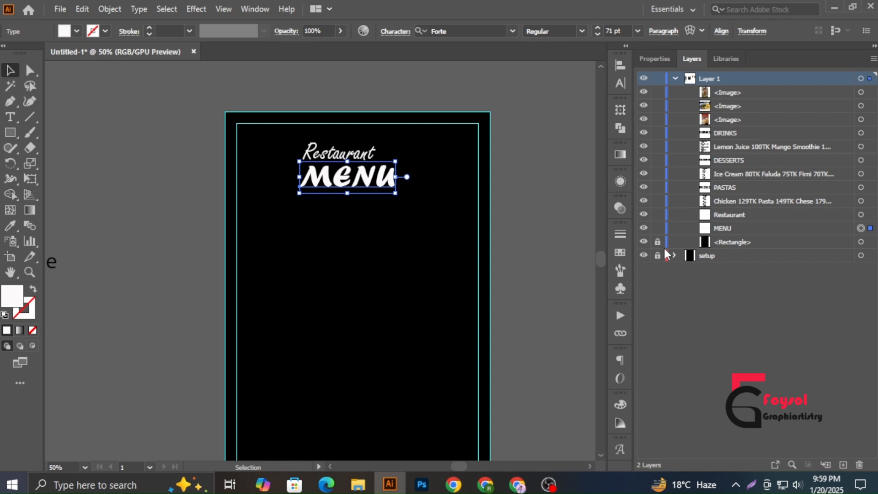
Unlock the background rectangle and realign the resized MENU text to its horizontal centre
double_click(350, 314)
double_click(535, 97)
shift+click(370, 182)
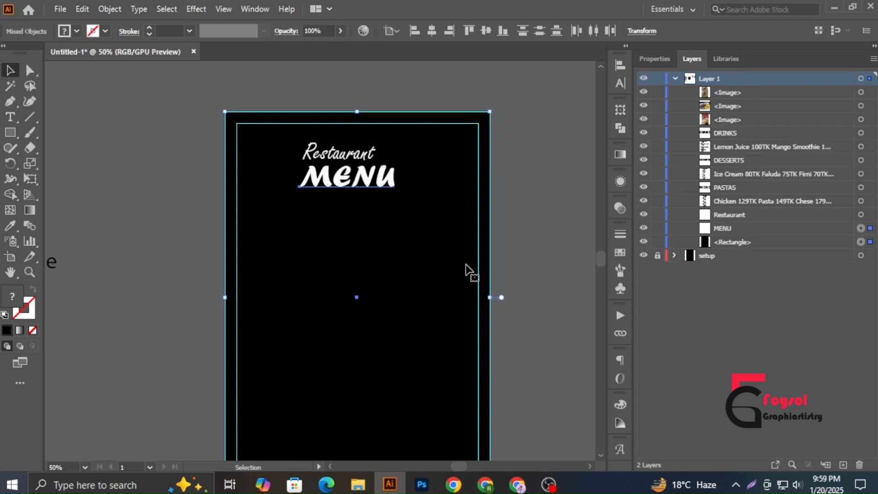
click(465, 263)
click(431, 30)
click(506, 240)
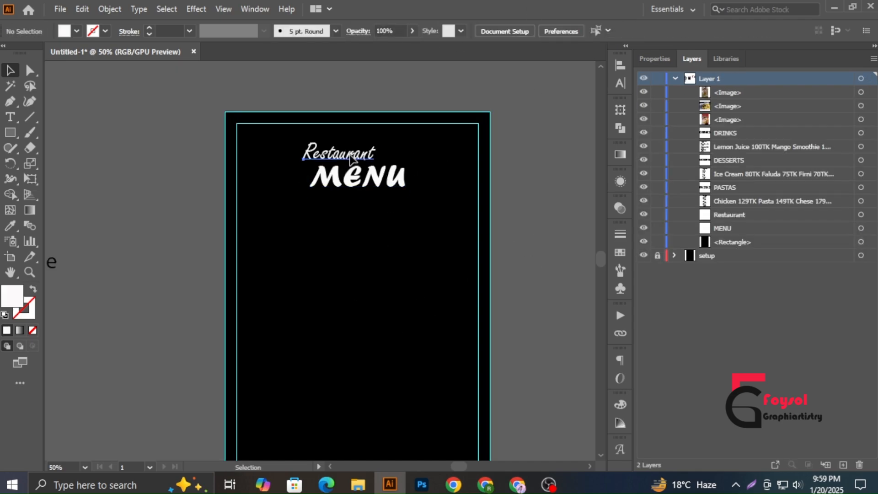
Resize the Restaurant text to about 47.7 pt and place it just above MENU
drag(367, 158, 367, 159)
scroll(330, 167, up, 2)
drag(454, 109, 431, 118)
drag(402, 144, 376, 153)
scroll(382, 140, up, 1)
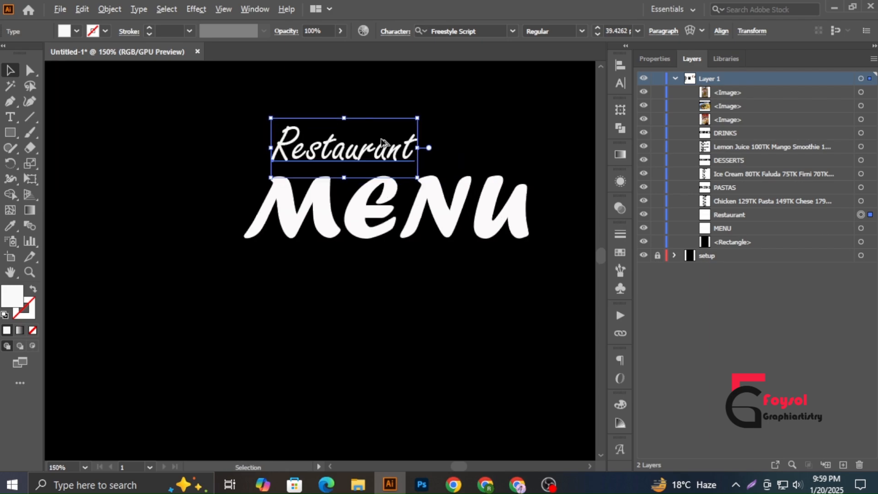
drag(417, 118, 434, 110)
mouse_move(392, 142)
mouse_down()
mouse_move(397, 154)
mouse_move(404, 146)
mouse_up()
click(488, 138)
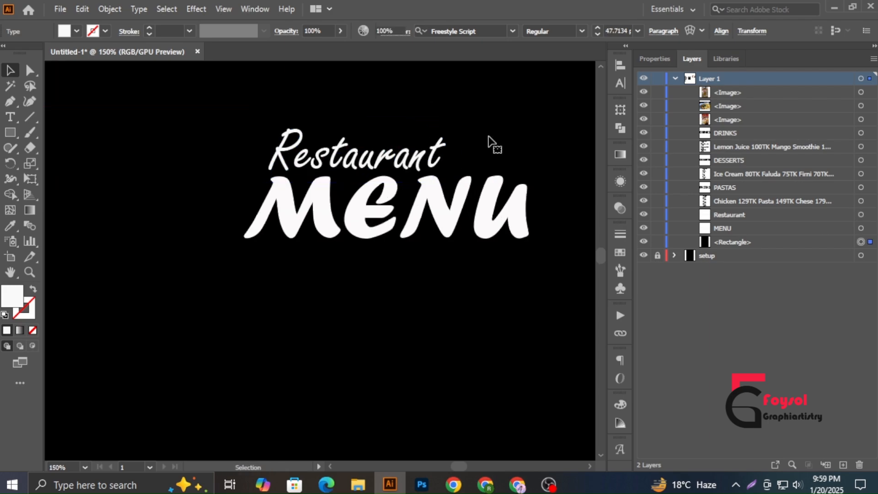
Lock the black background rectangle again
scroll(485, 138, down, 4)
click(658, 242)
scroll(488, 228, up, 4)
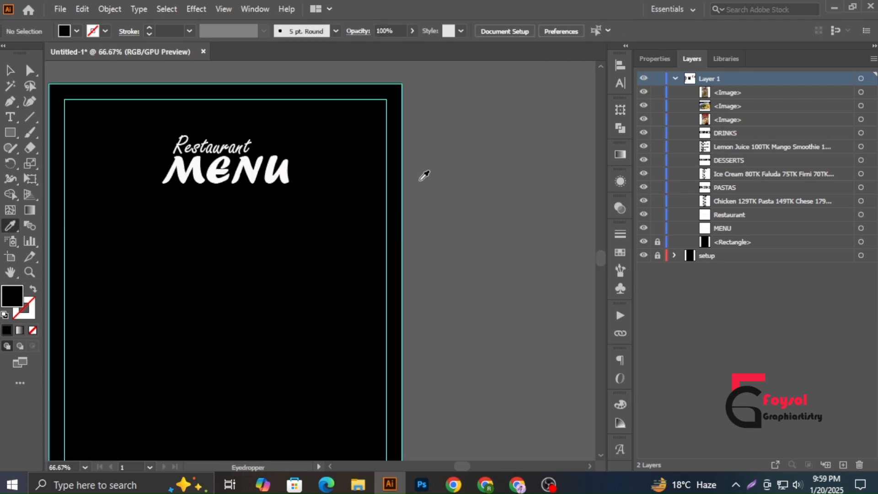
Sample the strawberry's red from the dessert photo as the fill colour with the Eyedropper
scroll(446, 194, down, 6)
scroll(506, 208, up, 9)
scroll(427, 251, down, 2)
scroll(421, 246, up, 4)
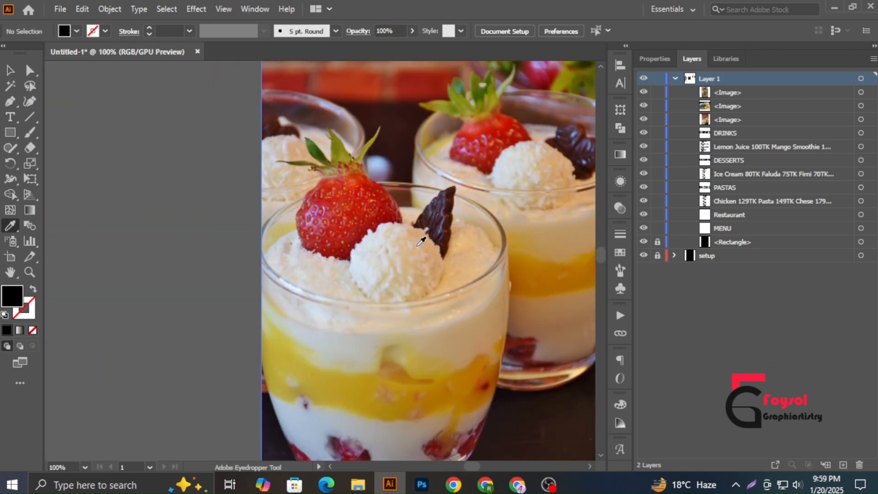
scroll(352, 211, up, 6)
click(348, 176)
scroll(342, 204, down, 9)
scroll(279, 200, up, 2)
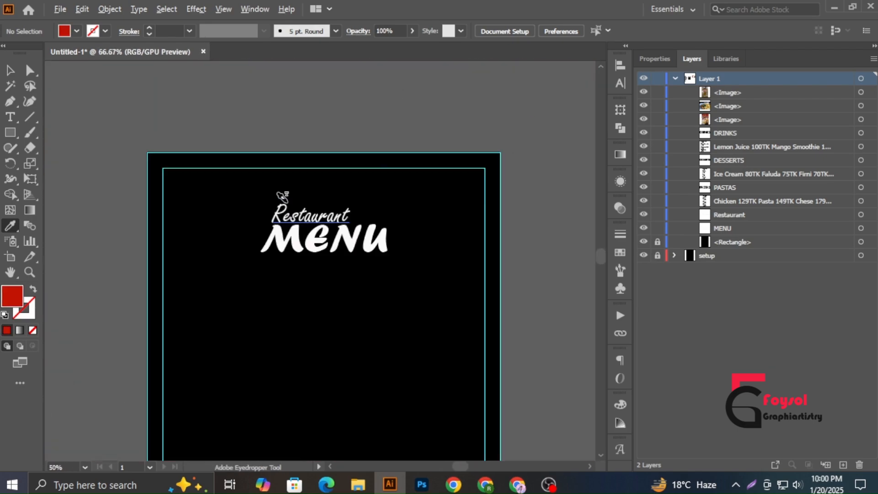
scroll(282, 197, up, 3)
scroll(357, 239, down, 6)
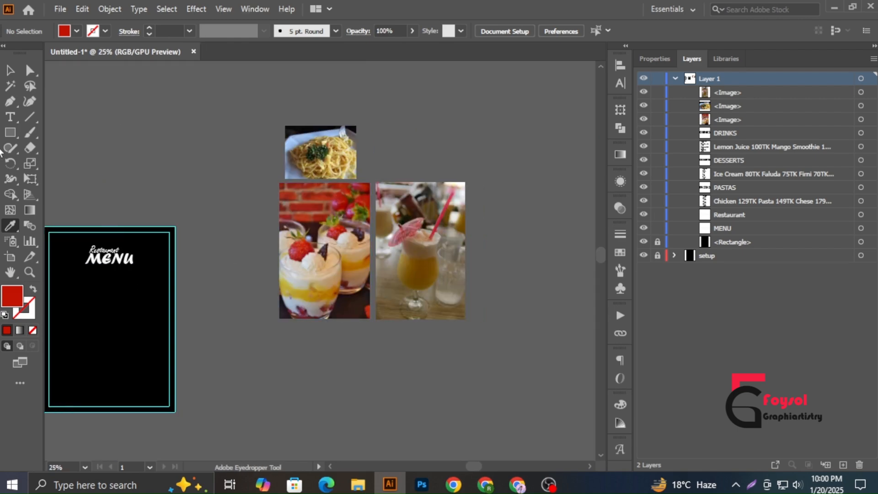
Draw a small swatch rectangle filled with the sampled red above the black page
key(m)
drag(94, 163, 140, 183)
scroll(96, 174, down, 2)
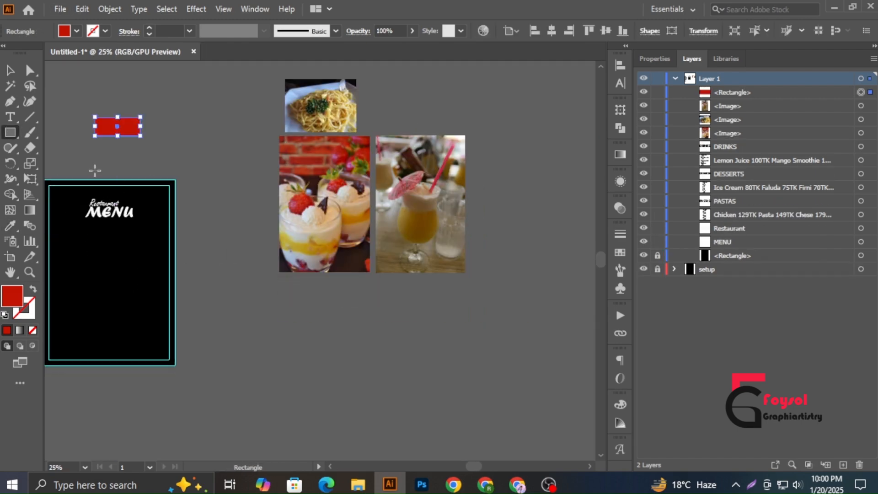
key(v)
click(245, 192)
Apply the swatch rectangle's red to the Restaurant text with the Eyedropper
scroll(245, 192, left, 6)
key(i)
scroll(306, 178, up, 2)
scroll(253, 237, up, 5)
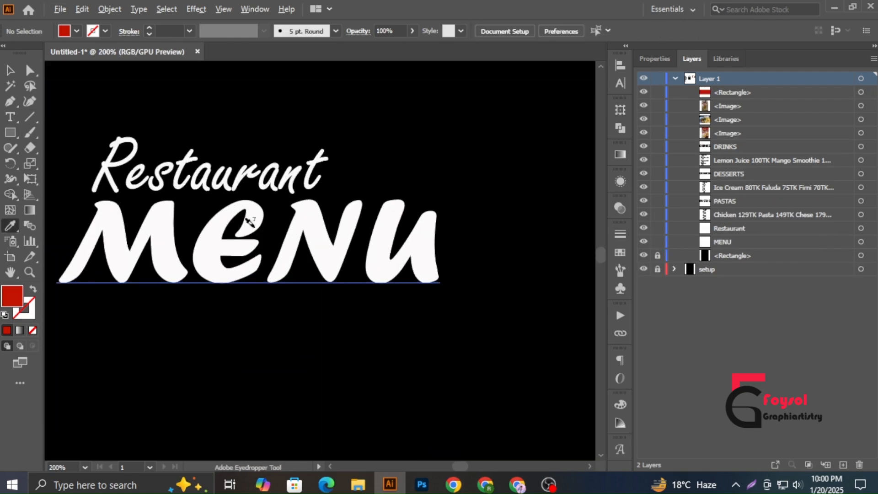
ctrl+click(286, 188)
scroll(286, 188, down, 2)
scroll(287, 188, down, 1)
scroll(286, 188, up, 3)
click(300, 147)
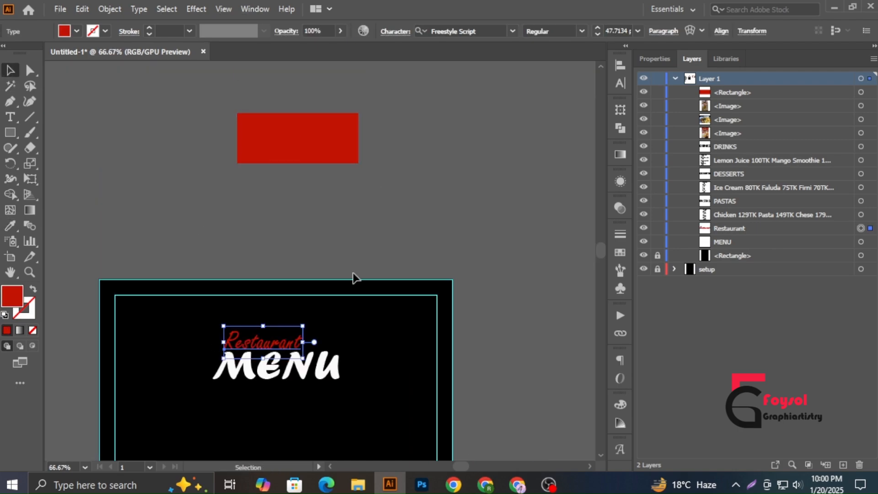
click(371, 198)
Sample a golden-brown tone from the dessert photo as the fill colour with the Eyedropper
scroll(371, 198, down, 2)
scroll(362, 251, down, 4)
scroll(307, 217, up, 2)
scroll(250, 213, down, 3)
key(i)
scroll(502, 224, up, 3)
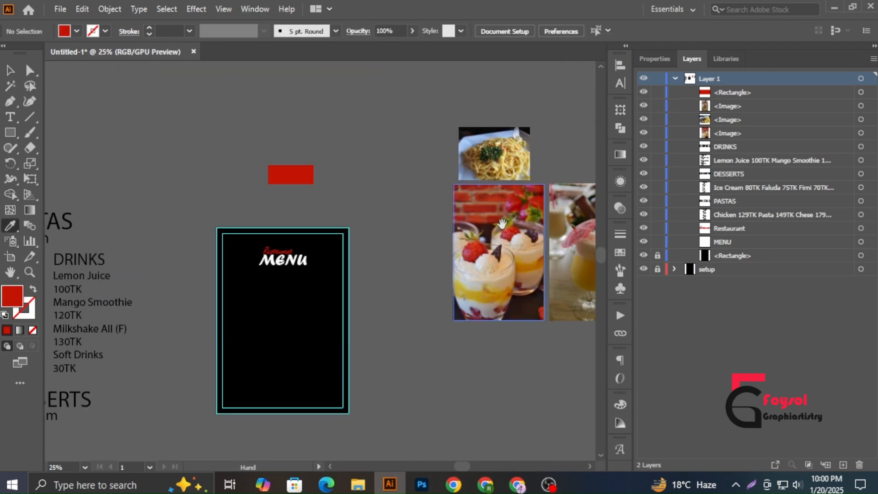
scroll(502, 224, up, 6)
click(400, 215)
scroll(400, 216, down, 6)
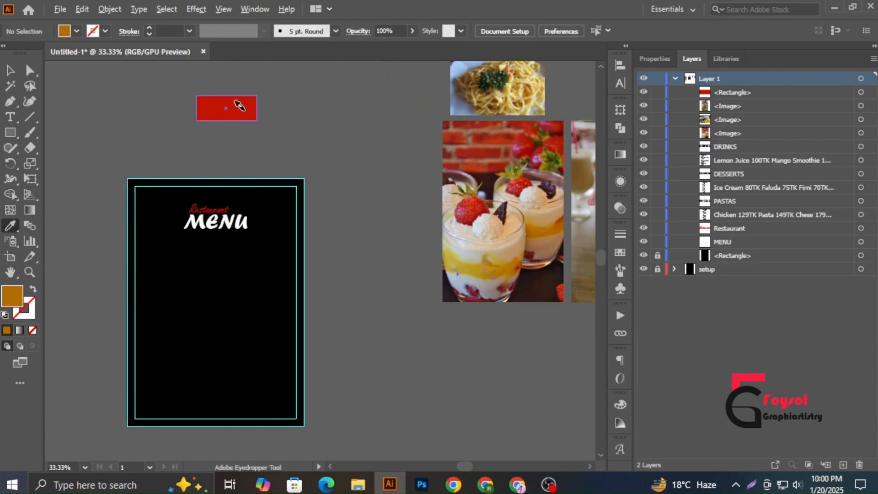
Apply the sampled golden-brown fill to the swatch rectangle and the Restaurant text
alt+click(210, 210)
key(v)
click(368, 262)
Change the Restaurant text's fill to a brighter, more saturated orange
scroll(227, 258, up, 3)
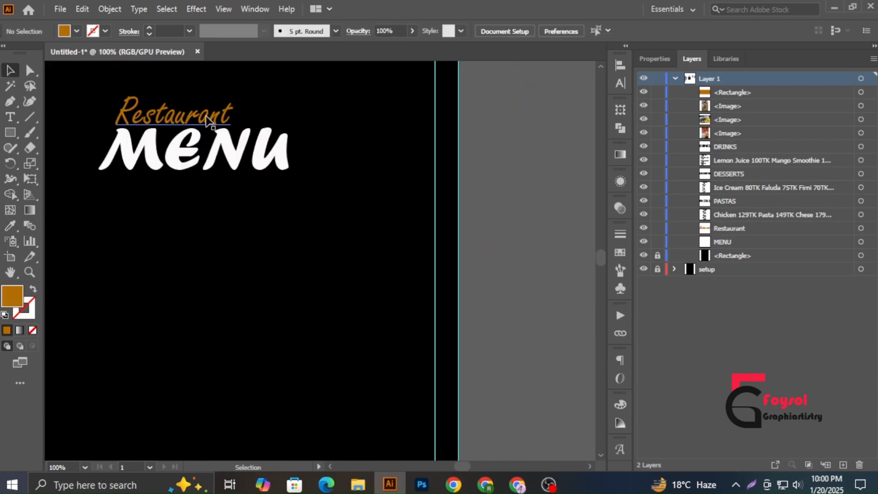
click(183, 115)
double_click(11, 296)
drag(403, 279, 362, 187)
click(551, 263)
click(544, 149)
Move the Restaurant MENU heading up closer to the page's top margin
scroll(526, 165, down, 2)
scroll(368, 221, down, 2)
scroll(422, 227, up, 2)
scroll(422, 227, up, 2)
drag(394, 226, 396, 198)
click(405, 260)
Move the PASTAS heading from the text list onto the black page, below MENU
scroll(405, 259, down, 3)
scroll(407, 263, down, 2)
scroll(467, 280, left, 1)
scroll(481, 270, down, 1)
scroll(498, 244, down, 1)
scroll(494, 245, right, 1)
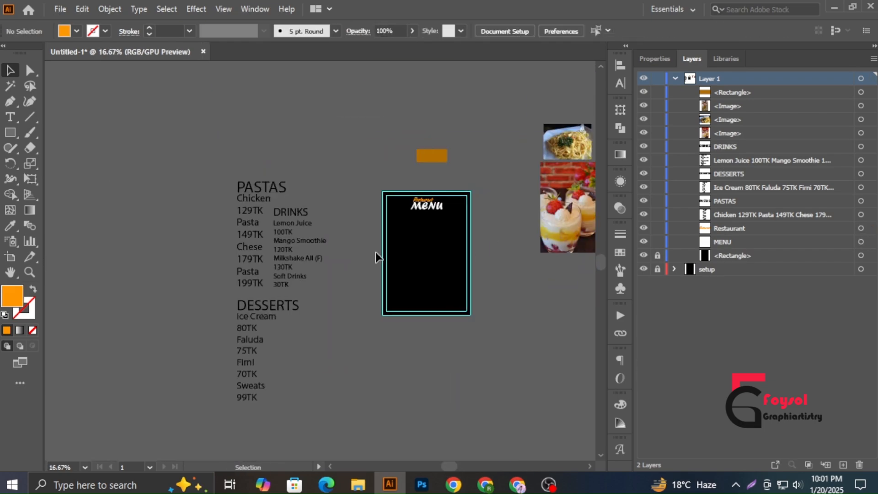
click(270, 186)
drag(270, 185, 412, 237)
Copy MENU's white 71 pt Forte text style onto the PASTAS heading with the Eyedropper
click(10, 226)
scroll(486, 208, up, 5)
click(168, 164)
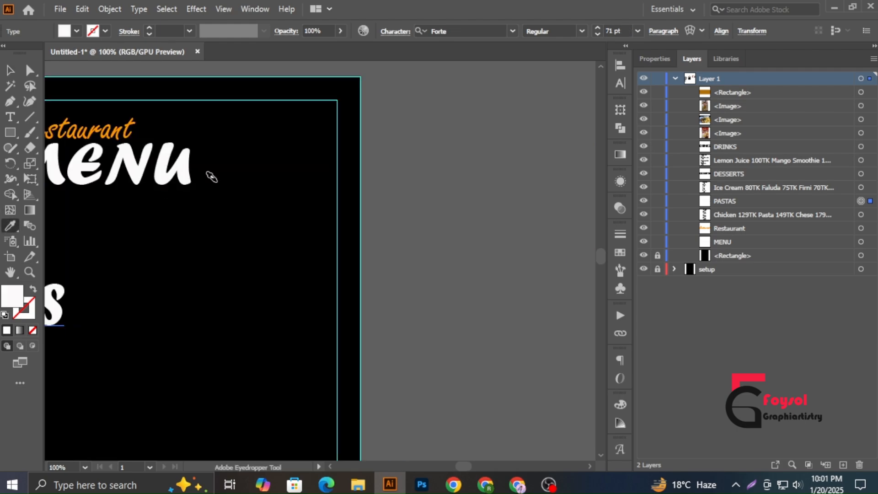
scroll(212, 178, down, 5)
scroll(304, 258, up, 4)
scroll(309, 253, down, 1)
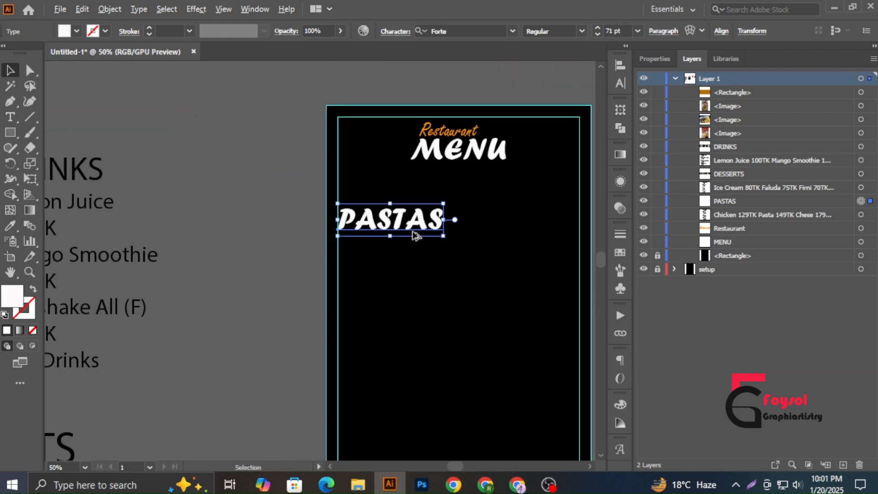
Scale the PASTAS heading down to about 48 pt by the left margin and retype it as "Pastas"
scroll(414, 233, down, 1)
drag(434, 213, 380, 182)
scroll(420, 232, up, 2)
double_click(341, 186)
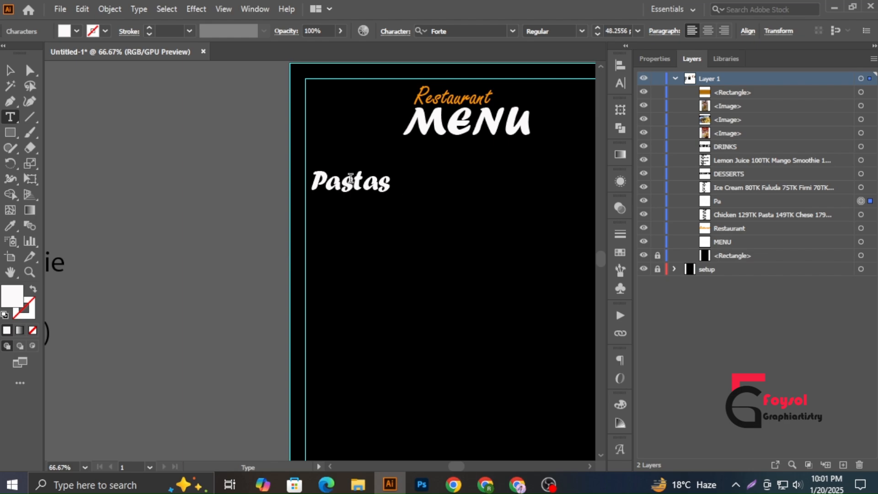
key(Escape)
key(super+v)
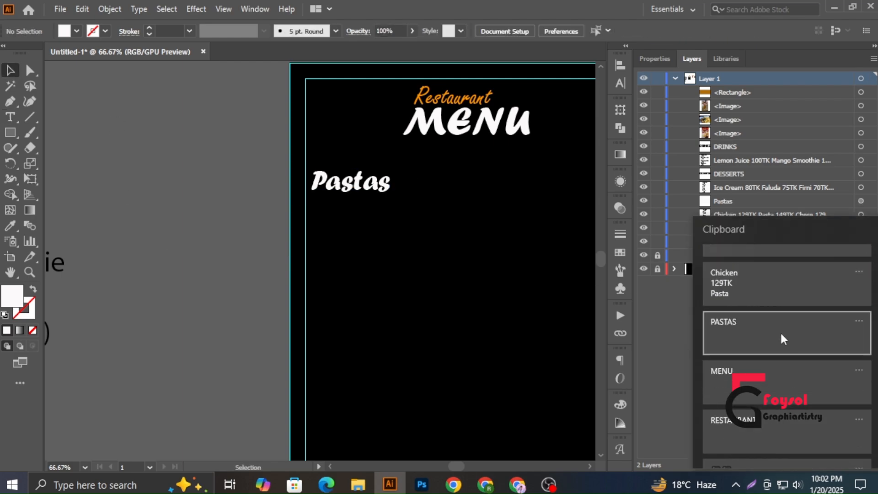
click(314, 270)
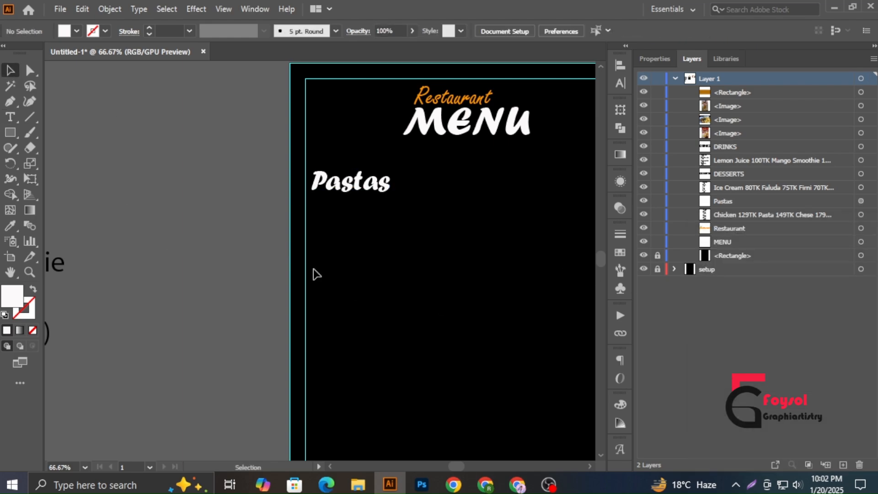
Apply the swatch rectangle's golden-brown fill to the Pastas heading with the Eyedropper
scroll(332, 268, down, 4)
scroll(371, 263, up, 3)
click(306, 237)
key(i)
scroll(563, 179, up, 2)
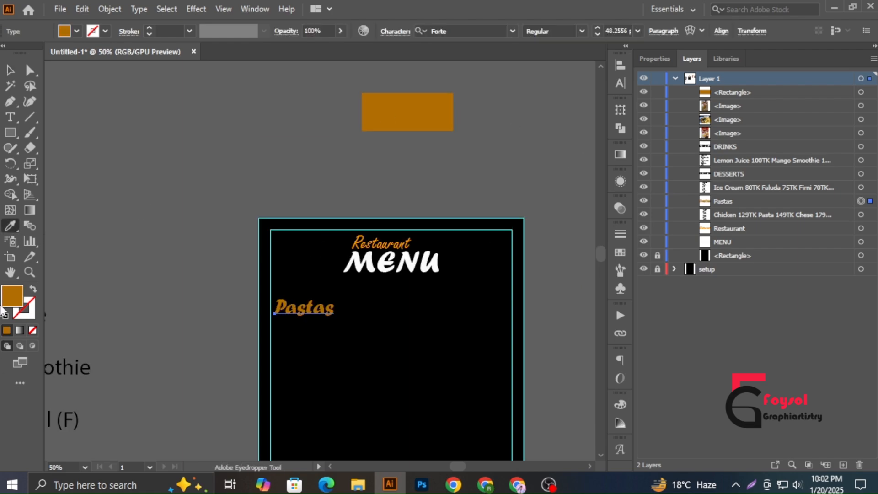
Change the Pastas heading's fill to bright orange #FF9700 and move the heading slightly up towards MENU
double_click(15, 296)
drag(395, 279, 429, 245)
click(552, 281)
double_click(20, 297)
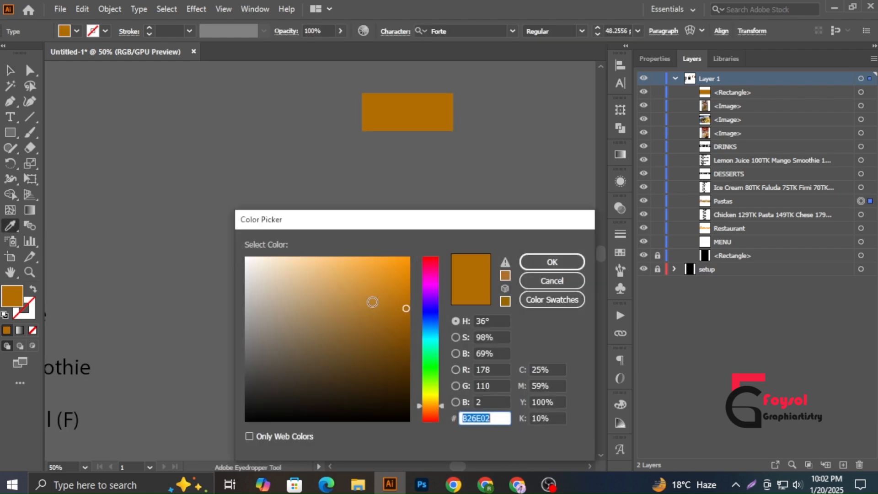
click(552, 262)
click(11, 71)
click(231, 139)
scroll(231, 139, down, 2)
scroll(360, 201, up, 3)
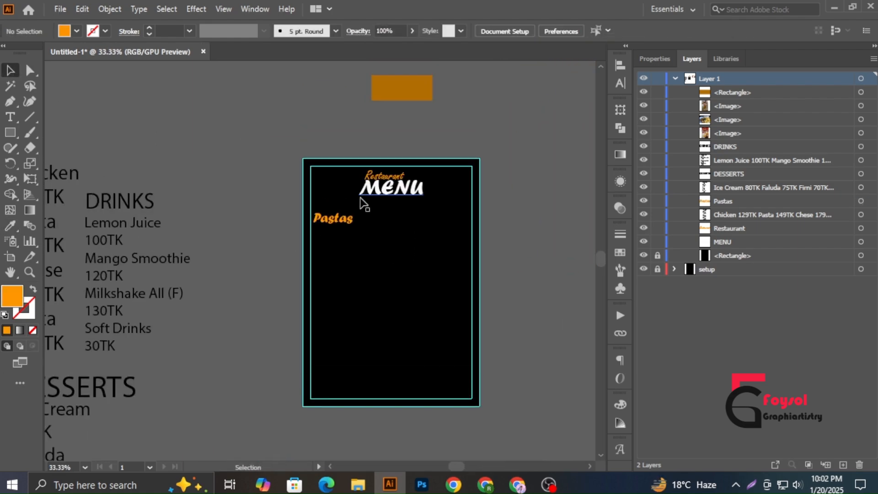
drag(360, 222, 360, 211)
scroll(147, 238, down, 2)
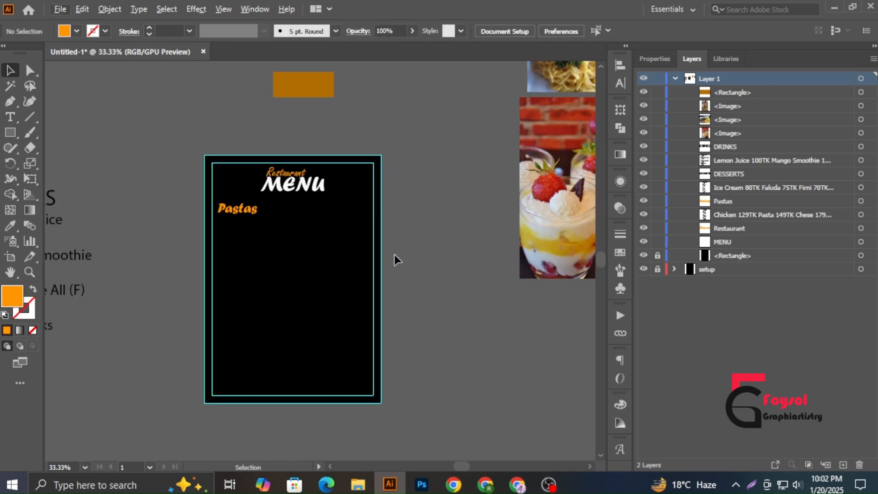
Bring the pasta photo from the group of food photos to a spot just beside the black page
scroll(395, 254, down, 2)
drag(432, 189, 324, 280)
scroll(325, 280, up, 1)
click(372, 218)
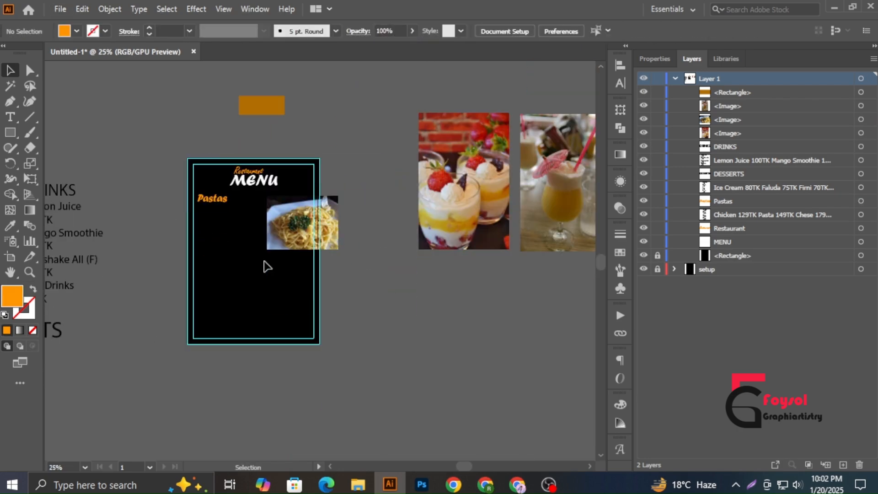
scroll(264, 265, up, 2)
drag(278, 261, 308, 278)
drag(336, 228, 474, 302)
click(320, 247)
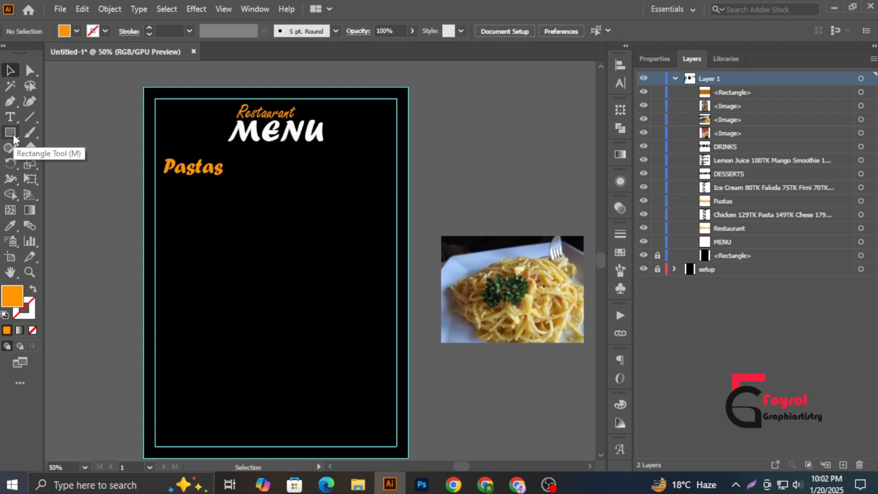
Draw an orange circle across the page's right edge and layer a concentric circle of slightly different size with it
key(l)
drag(352, 207, 425, 284)
key(ctrl+equal)
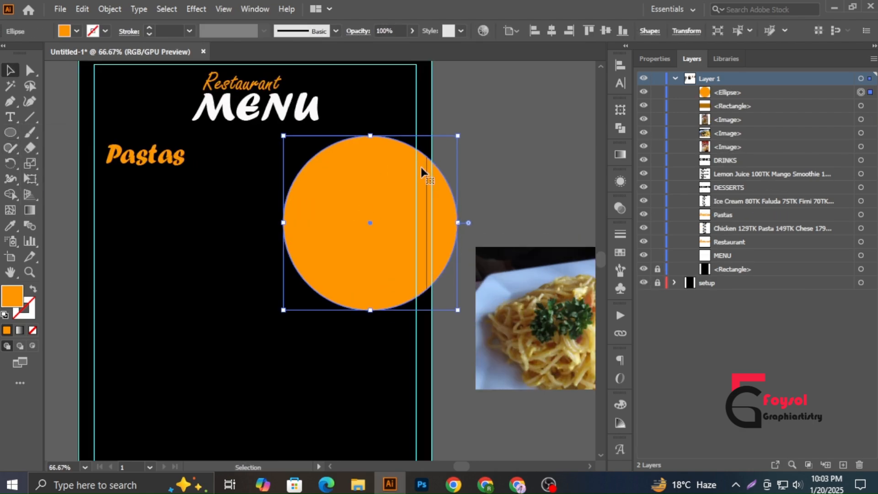
mouse_move(458, 136)
mouse_down()
mouse_move(464, 128)
mouse_move(459, 138)
mouse_up()
click(83, 9)
click(103, 113)
Place the pasta photo between the two orange circles and clip it to the smaller front circle
drag(528, 297, 362, 204)
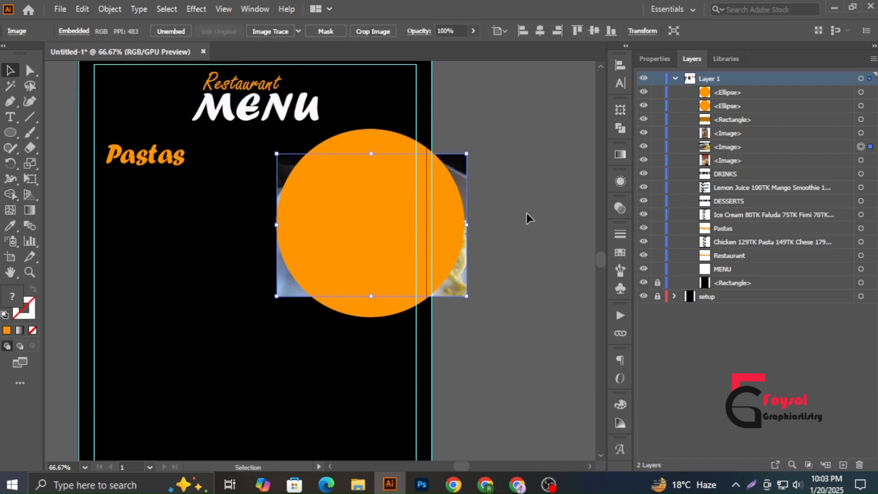
drag(756, 148, 746, 100)
click(505, 158)
click(457, 169)
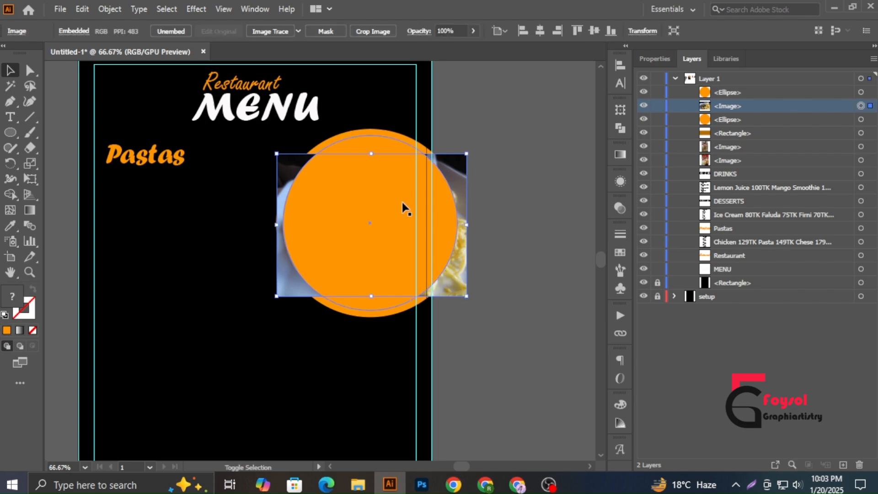
shift+click(413, 220)
key(ctrl+7)
Enlarge and reposition the pasta photo inside its circular clip group so it fills the orange ring
click(689, 92)
click(860, 119)
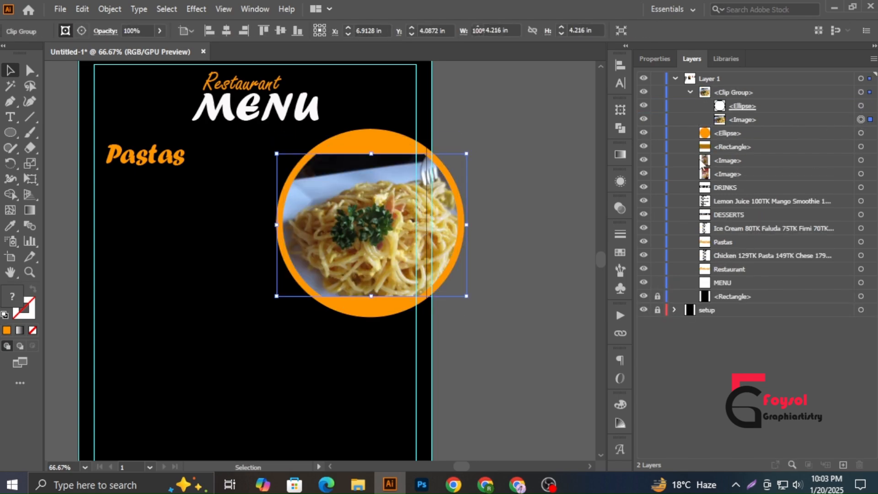
drag(468, 155, 495, 124)
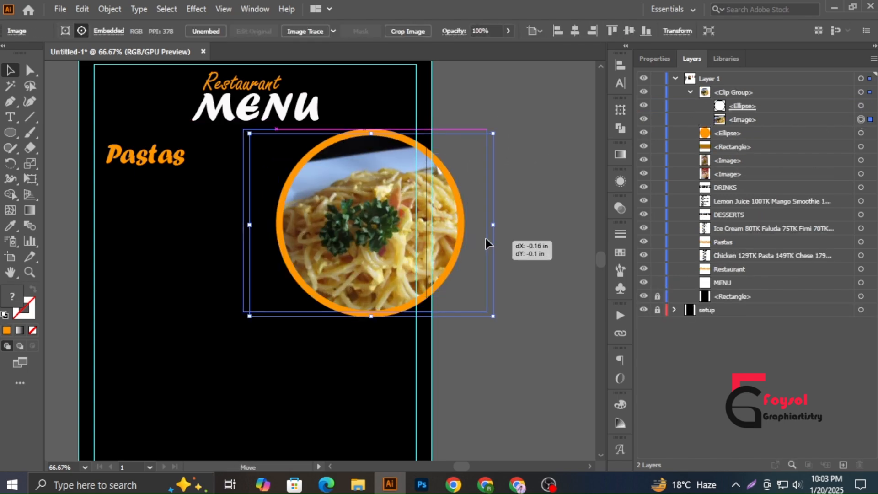
drag(486, 238, 486, 238)
drag(488, 129, 476, 135)
drag(476, 297, 483, 313)
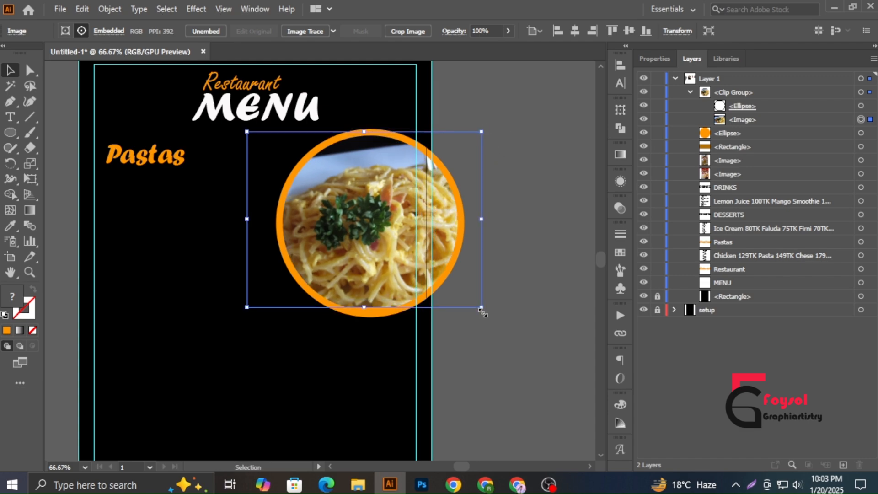
click(527, 299)
scroll(527, 299, down, 2)
scroll(526, 297, up, 1)
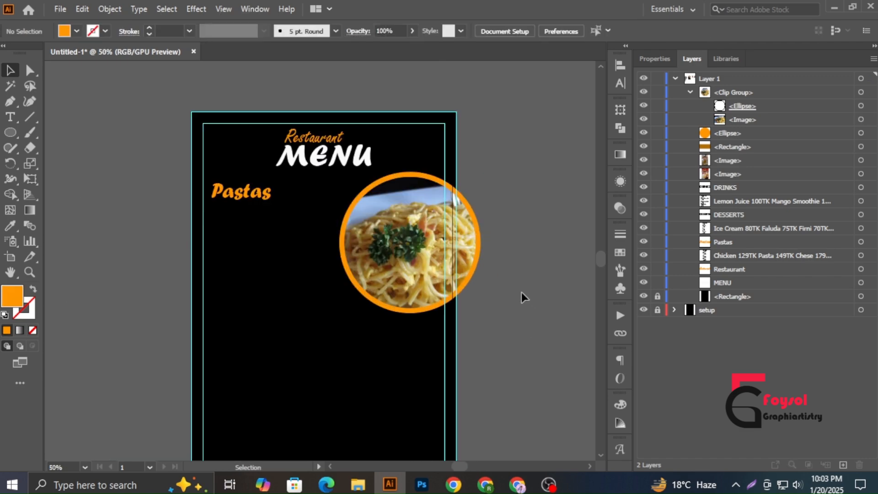
scroll(522, 292, down, 2)
Undo the circular photo frame back to before the first circle was drawn
key(ctrl+z)
key(ctrl+z)
key(ctrl+z)
key(ctrl+z)
key(ctrl+z)
key(ctrl+z)
key(ctrl+z)
key(ctrl+z)
scroll(516, 247, up, 2)
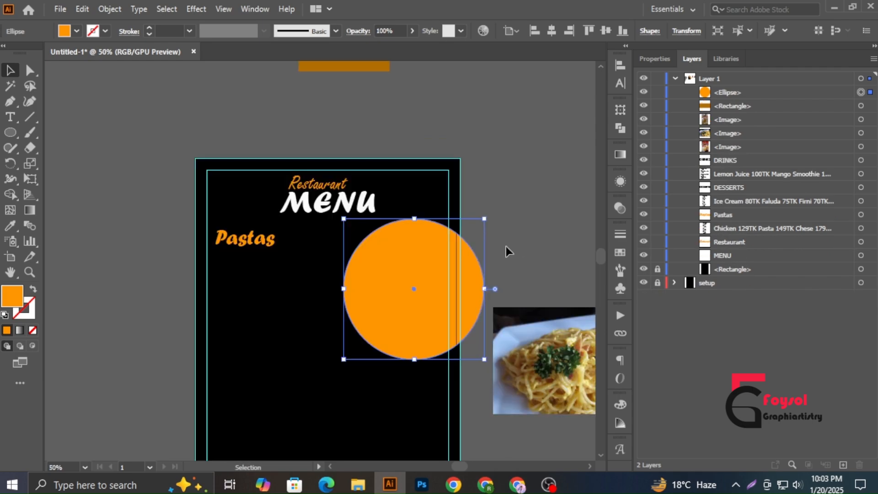
key(ctrl+z)
scroll(69, 208, down, 1)
Try several wavy freehand Pencil curves across the page's right half beside the Pastas heading, undoing each one
click(10, 147)
click(68, 162)
drag(339, 275, 484, 183)
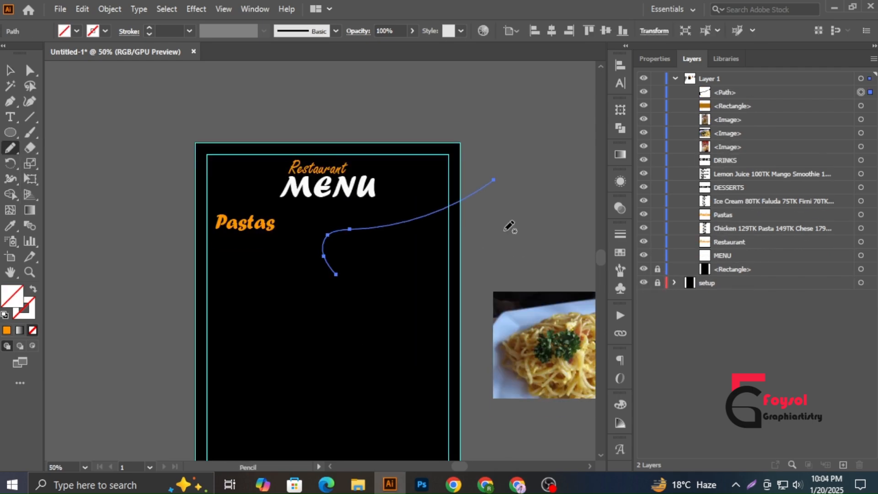
key(ctrl+z)
drag(481, 346, 504, 141)
key(ctrl+z)
mouse_move(491, 202)
mouse_down()
mouse_move(320, 288)
mouse_move(498, 439)
mouse_up()
key(ctrl+z)
mouse_move(476, 242)
mouse_down()
mouse_move(351, 297)
mouse_move(498, 463)
mouse_up()
scroll(450, 313, down, 2)
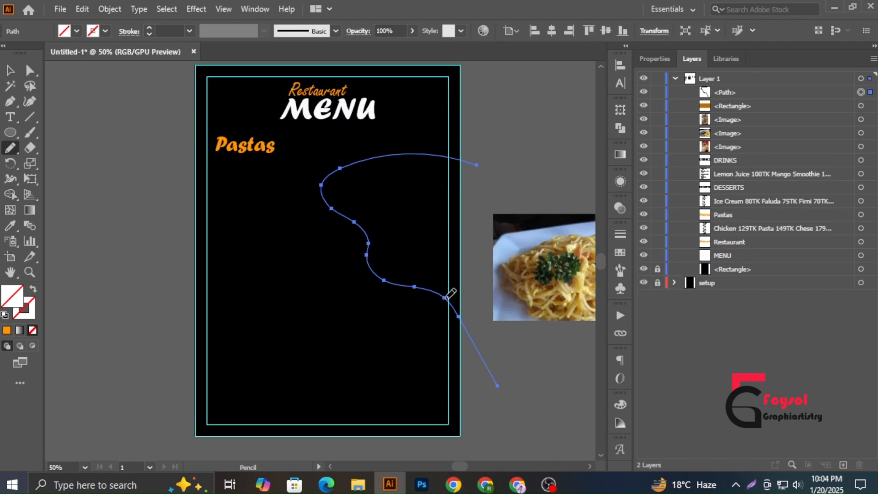
key(ctrl+z)
drag(345, 224, 494, 382)
key(ctrl+z)
drag(473, 273, 367, 235)
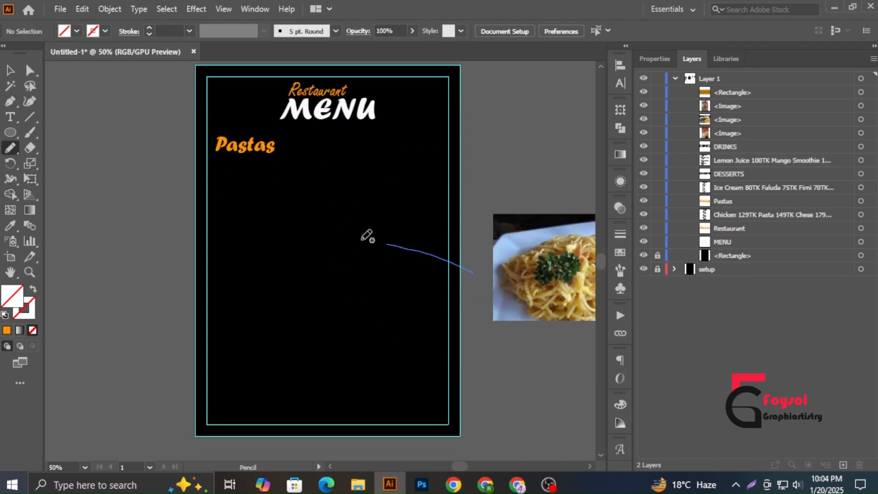
drag(448, 135, 455, 140)
key(ctrl+z)
Draw a wavy Pencil curve beside Pastas with a 1 pt orange stroke and duplicate it slightly offset
drag(369, 235, 498, 270)
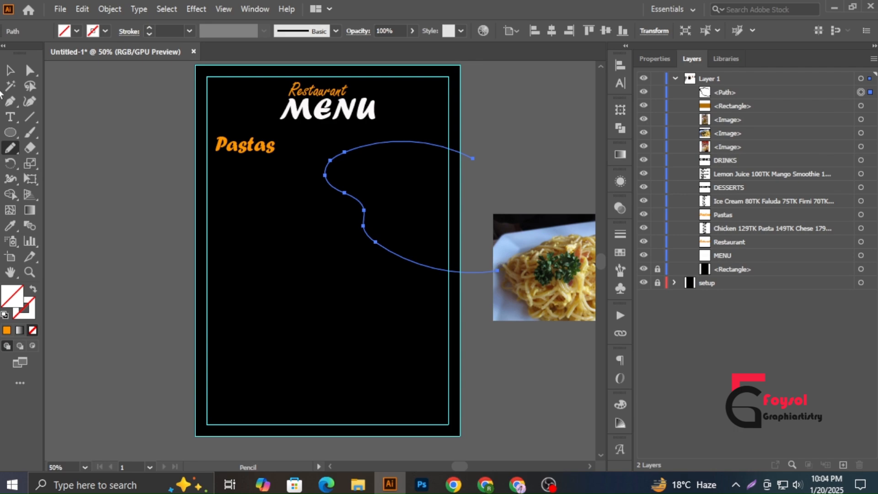
click(7, 330)
scroll(348, 203, up, 2)
drag(372, 198, 385, 190)
scroll(386, 190, down, 2)
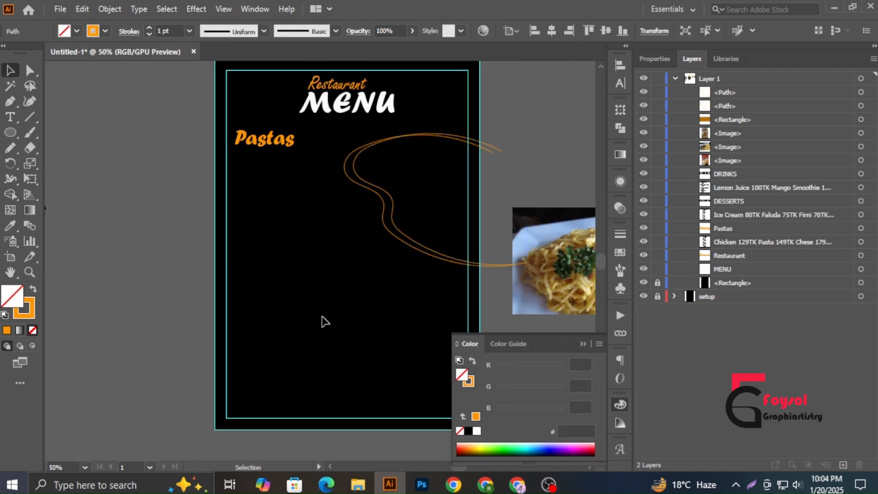
Draw a rectangle across the open ends of both curves at the page's right edge and select it with the curves
drag(8, 127, 40, 137)
drag(507, 261, 487, 247)
click(10, 70)
drag(290, 286, 418, 214)
Remove the surplus rectangle parts and the curve ends beyond the page's right edge with the Shape Builder
click(10, 194)
alt+click(339, 244)
scroll(433, 197, up, 1)
drag(413, 184, 466, 208)
scroll(525, 134, up, 4)
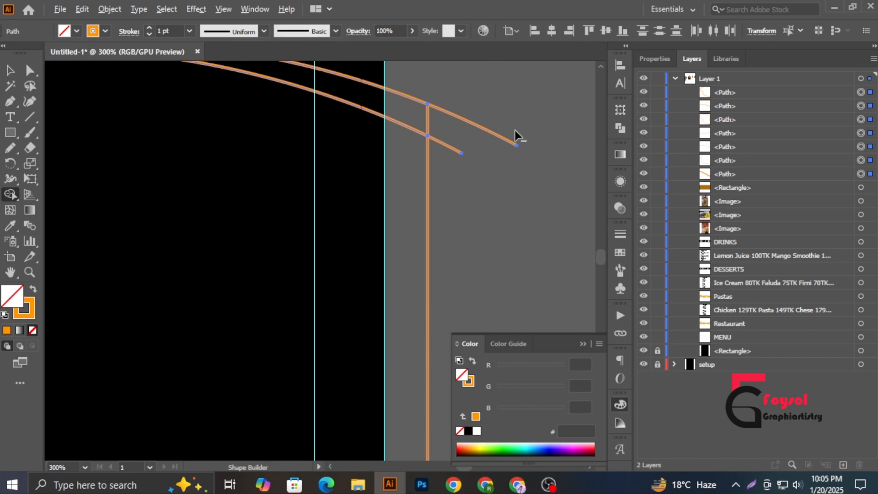
drag(515, 131, 459, 153)
scroll(459, 153, down, 3)
scroll(473, 244, down, 5)
drag(510, 265, 518, 250)
scroll(518, 252, down, 3)
scroll(428, 196, up, 6)
Build closed shapes from the bands between the two curves and the area inside them with the Shape Builder
click(521, 193)
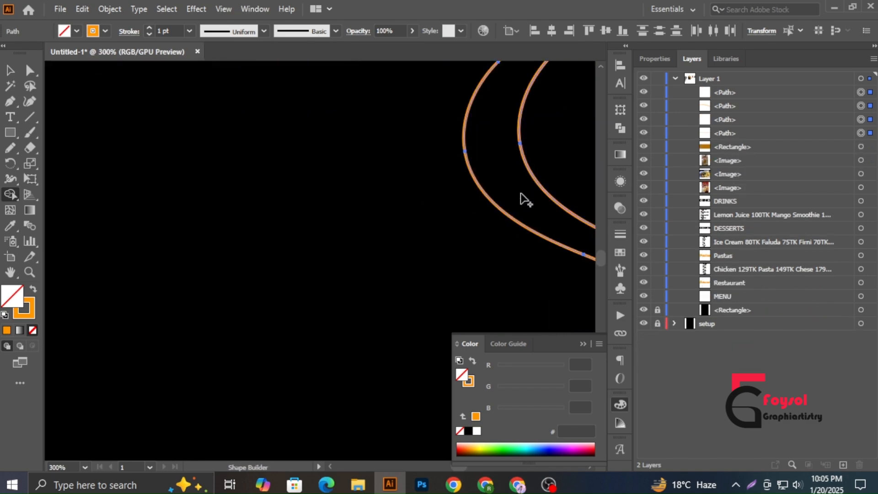
scroll(521, 194, down, 3)
scroll(508, 183, right, 3)
scroll(521, 121, up, 2)
click(566, 120)
scroll(474, 169, down, 4)
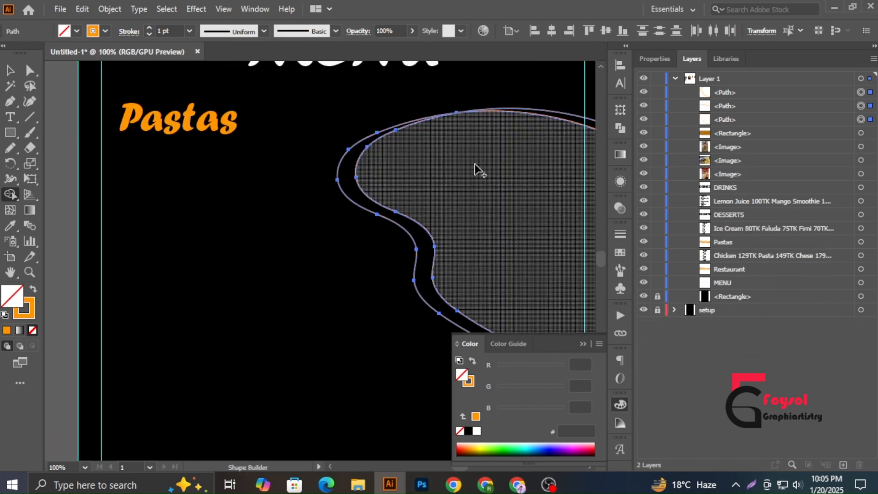
click(530, 146)
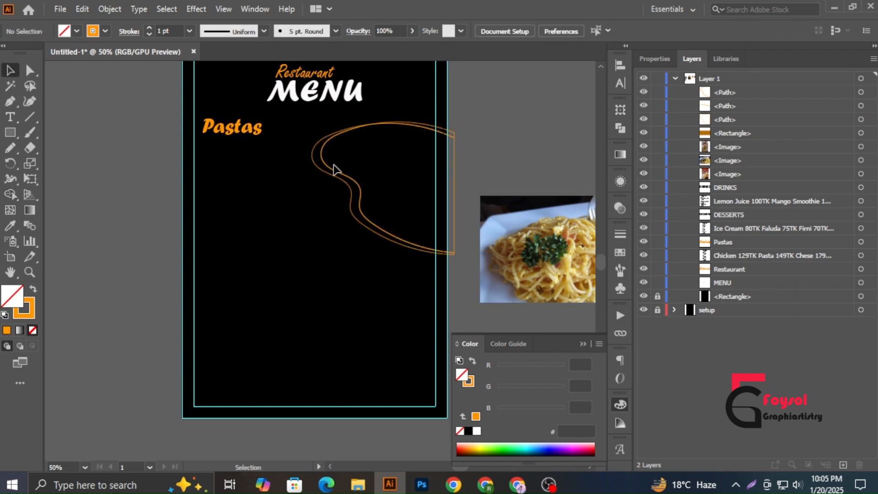
Move the pasta photo onto the wavy outline and enlarge it to cover the shape's width
drag(573, 259, 406, 190)
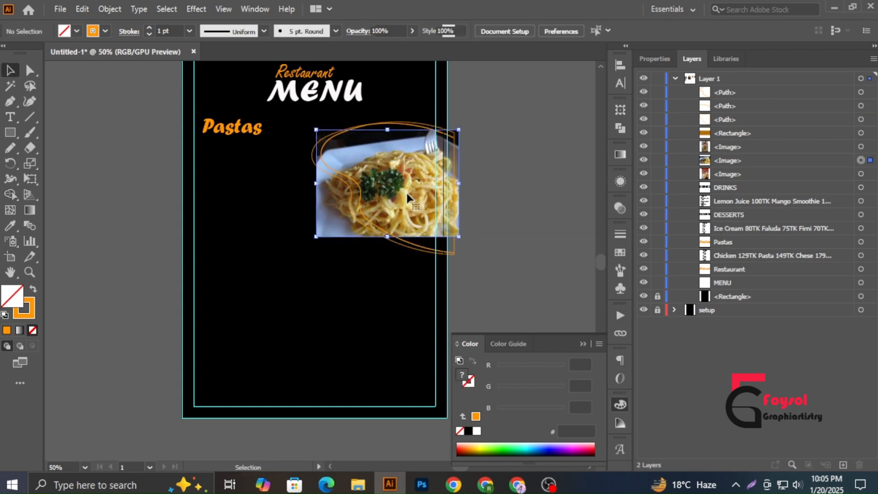
drag(474, 230, 484, 226)
click(479, 245)
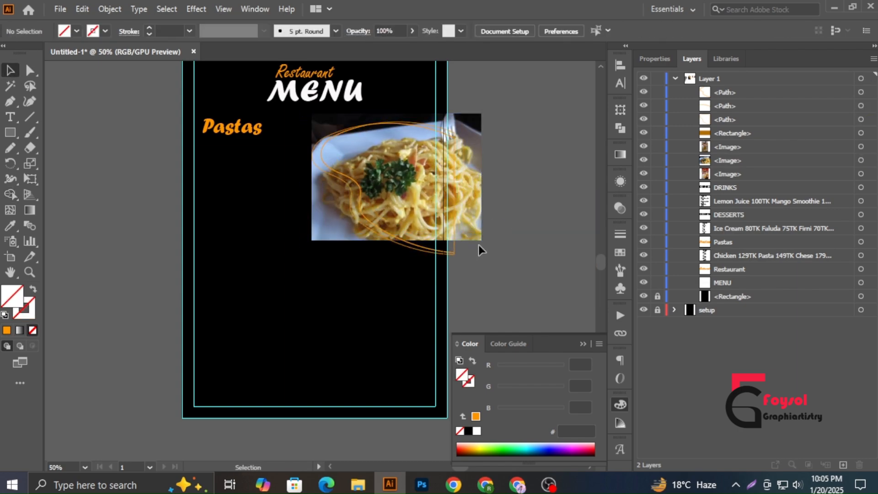
Clip the pasta photo to the inner wavy shape with a clipping mask
click(454, 244)
shift+click(469, 231)
key(ctrl+7)
click(479, 232)
scroll(520, 269, up, 1)
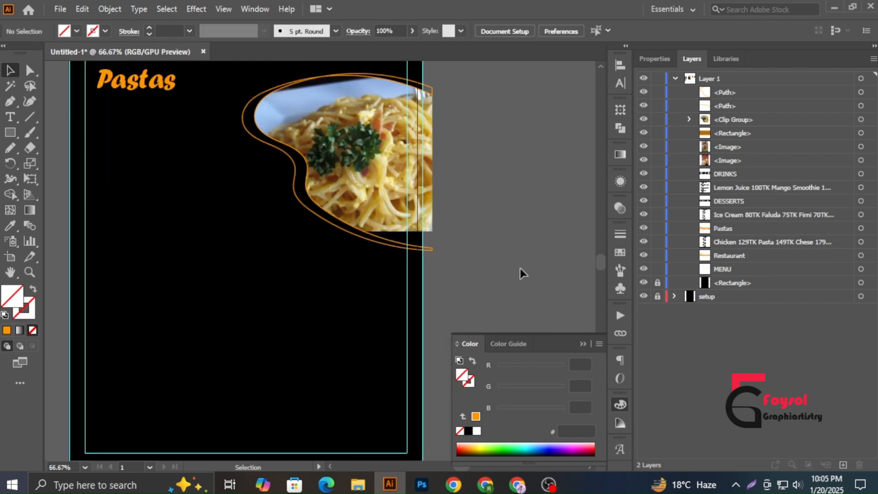
Turn the orange strokes of both border bands around the pasta photo into solid orange fills
click(431, 251)
key(shift+x)
click(453, 205)
scroll(455, 192, up, 2)
click(432, 172)
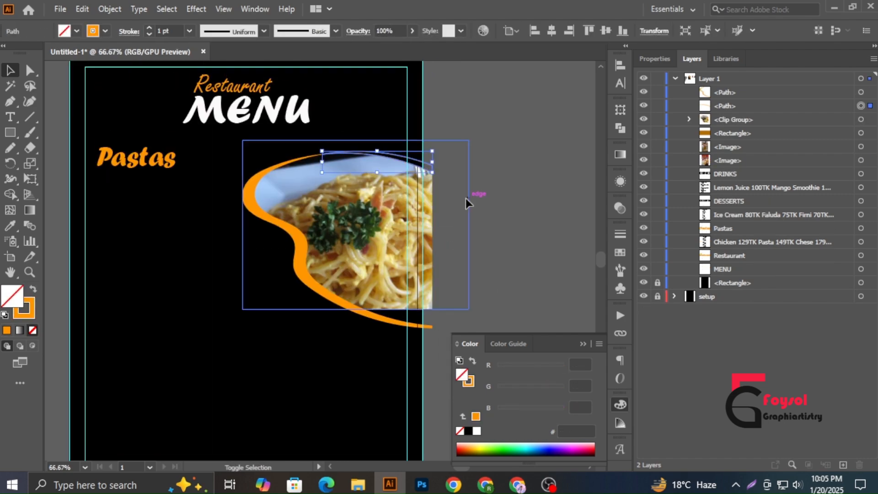
key(shift+x)
click(446, 247)
Shift the pasta image upwards inside its clip group to cover the dark area at the shape's upper edge
click(689, 119)
click(861, 146)
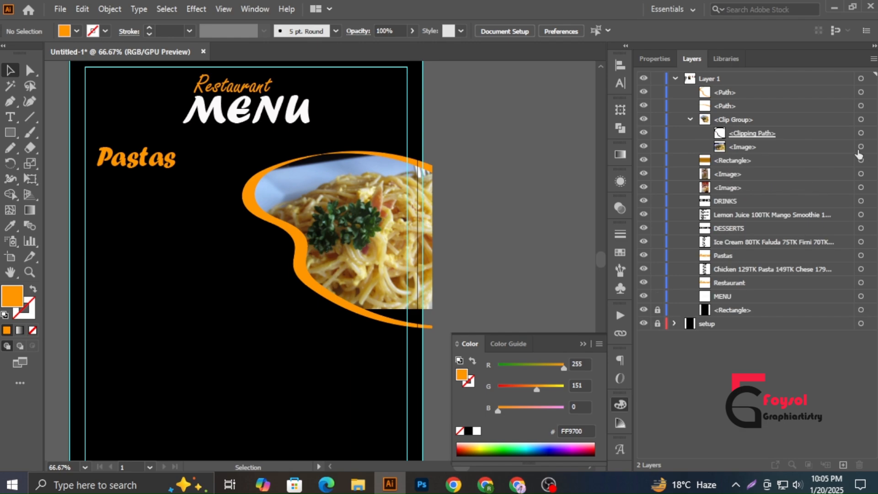
key(Up)
key(Up)
key(Up)
key(Up)
key(Up)
key(Up)
key(Up)
key(Up)
key(Up)
key(Up)
key(Up)
key(Up)
key(Up)
key(Up)
key(Up)
key(Up)
key(Up)
key(Up)
key(Up)
key(Up)
click(547, 234)
Paste a copy of the pasta image behind the original in the clip group and shift it down to fill the lower gap
click(861, 147)
key(ctrl+c)
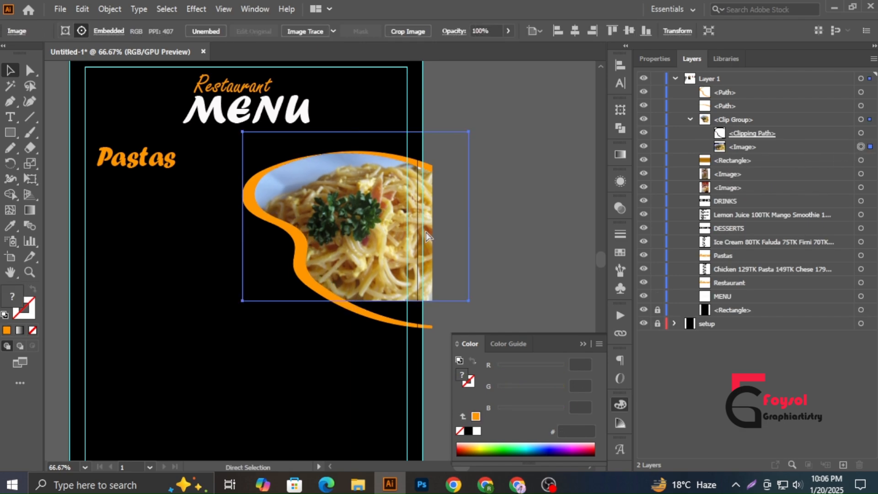
key(ctrl+b)
key(Down)
key(Down)
key(Down)
key(Down)
key(Down)
key(Down)
key(Down)
key(Down)
key(Down)
key(Down)
key(Down)
key(Down)
key(Down)
key(Down)
key(Down)
key(Down)
key(Down)
key(Down)
key(Down)
key(Down)
key(Down)
key(Down)
key(Down)
key(Down)
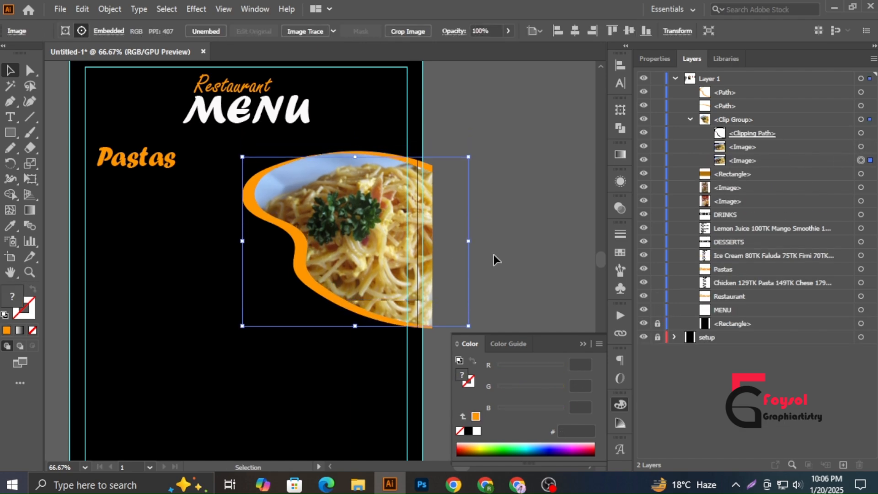
Close the Color settings and collapse the pasta photo's clip group in the layer list
click(562, 283)
scroll(527, 284, down, 3)
scroll(527, 302, left, 3)
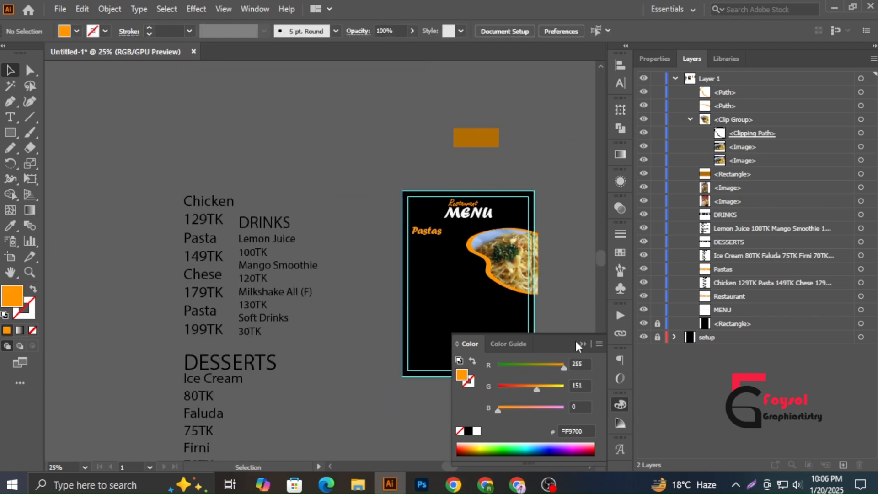
click(583, 344)
scroll(521, 252, up, 3)
scroll(565, 315, down, 3)
scroll(557, 350, right, 4)
scroll(556, 349, left, 3)
click(691, 120)
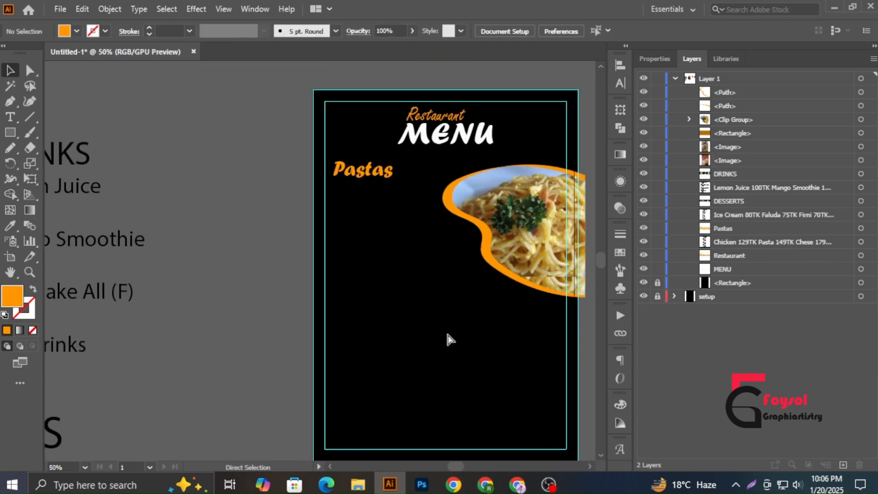
Move the pasta item and price list out from between the other lists, closer to the artboard
scroll(194, 211, down, 1)
scroll(194, 211, left, 7)
drag(133, 165, 319, 302)
scroll(318, 303, right, 1)
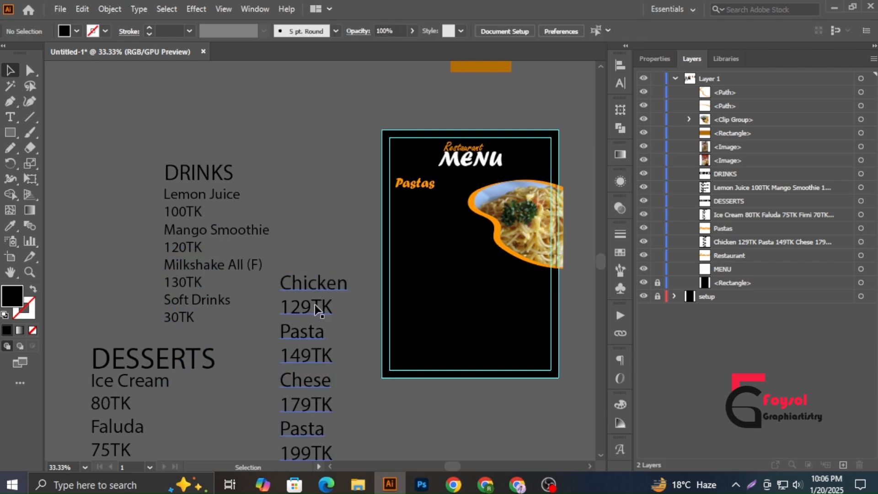
Recolour the pasta item and price list pale bluish white by sampling the dessert photo with the Eyedropper
key(i)
scroll(238, 256, down, 1)
scroll(247, 252, right, 5)
scroll(487, 182, up, 7)
click(505, 162)
scroll(504, 162, down, 4)
scroll(465, 139, up, 6)
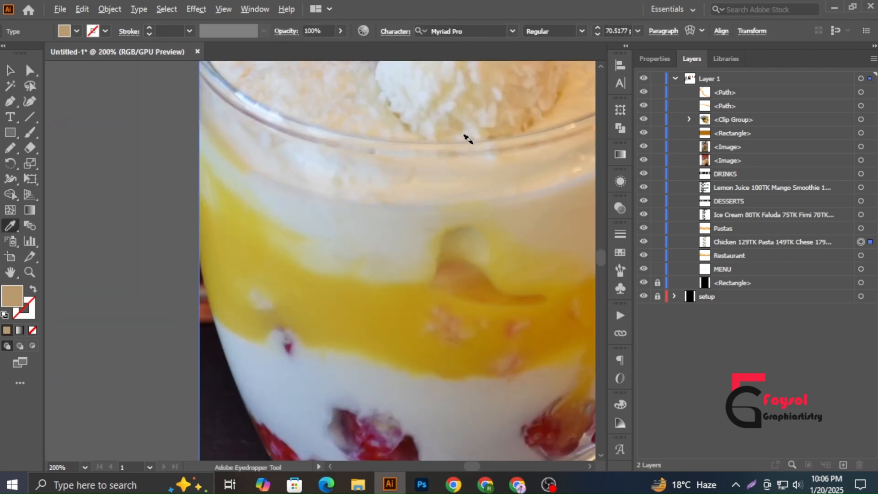
click(330, 179)
scroll(320, 180, down, 10)
scroll(311, 256, left, 2)
scroll(302, 311, up, 2)
scroll(295, 316, left, 7)
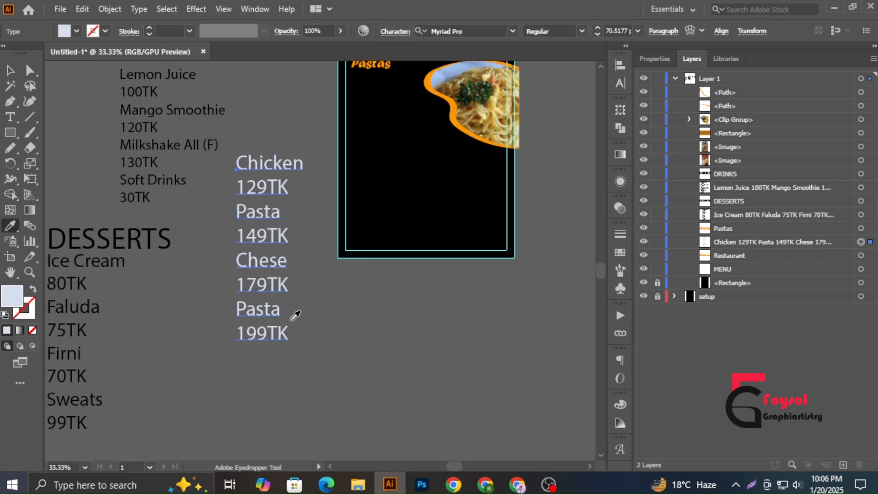
Move the pasta list below the artboard and split its first line, Chicken, off into a separate text object
key(v)
click(314, 289)
drag(277, 236, 331, 401)
key(t)
scroll(371, 310, down, 1)
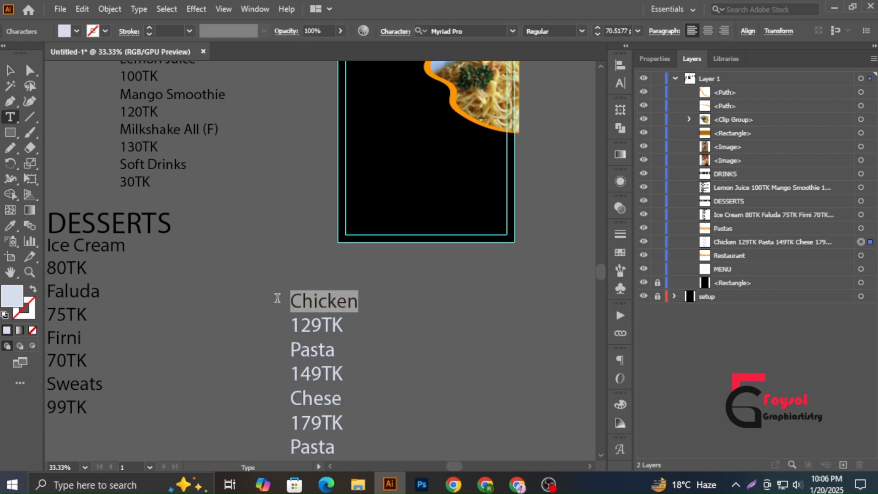
key(ctrl+z)
key(ctrl+x)
scroll(380, 322, up, 6)
scroll(381, 308, down, 1)
ctrl+click(305, 327)
key(ctrl+v)
Place the Chicken text under the Pastas heading and reduce its font size to 31 pt
scroll(343, 392, down, 2)
scroll(320, 366, up, 3)
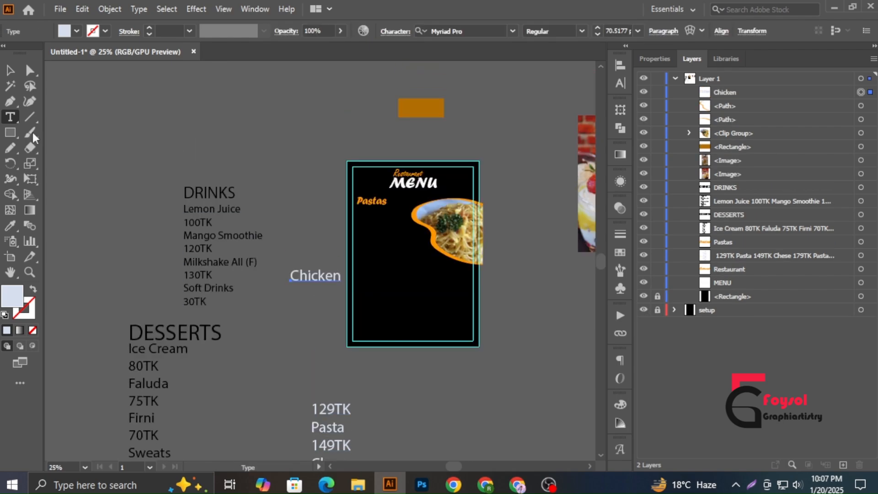
key(ctrl+equal)
key(ctrl+equal)
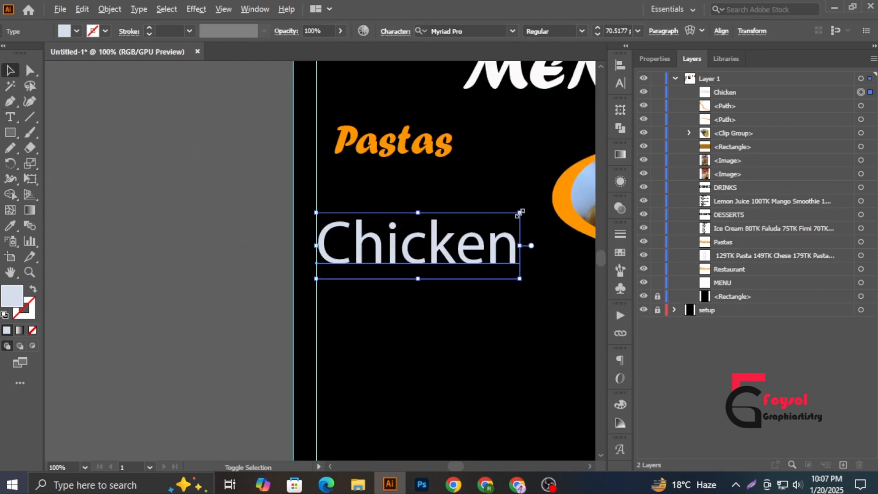
drag(520, 213, 453, 204)
scroll(620, 28, down, 13)
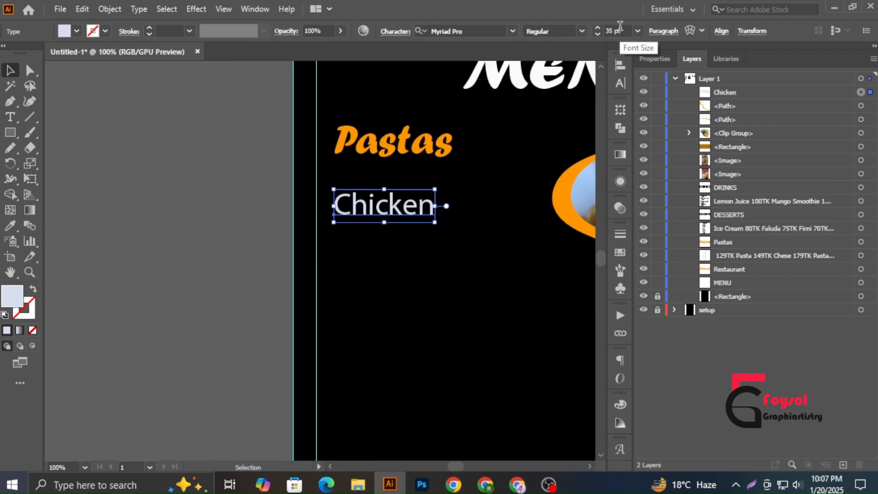
scroll(620, 26, down, 4)
drag(384, 204, 374, 195)
click(416, 262)
scroll(416, 262, down, 2)
scroll(413, 259, up, 1)
scroll(416, 263, down, 1)
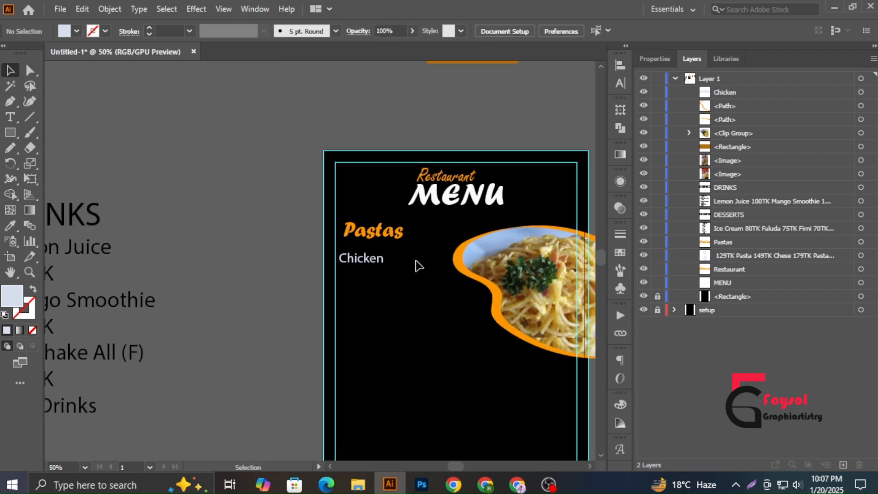
Change the Chicken text's font to Franklin Gothic Demi
scroll(368, 244, up, 1)
click(362, 267)
click(513, 32)
click(615, 151)
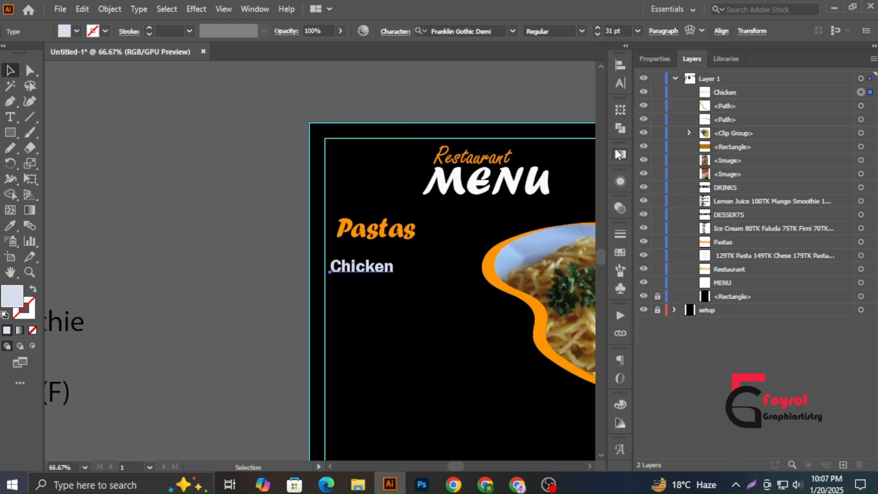
Line up the Chicken text with the left edge of the Pastas heading and set its size to 30 pt
scroll(361, 282, up, 1)
drag(373, 271, 381, 267)
click(471, 183)
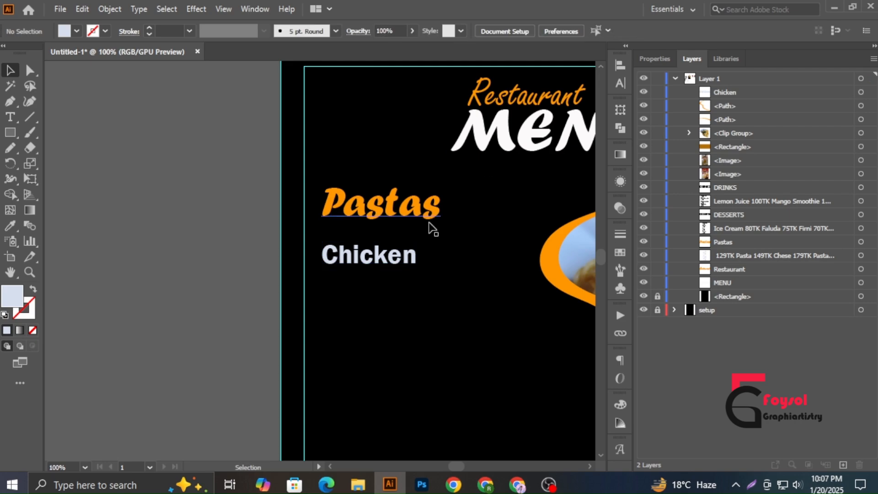
click(391, 257)
scroll(621, 32, down, 1)
click(447, 323)
Copy the Chicken text's formatting onto the remaining pasta list and the drinks and desserts texts with the Eyedropper
scroll(447, 325, down, 1)
scroll(447, 325, down, 2)
scroll(374, 363, down, 2)
click(349, 397)
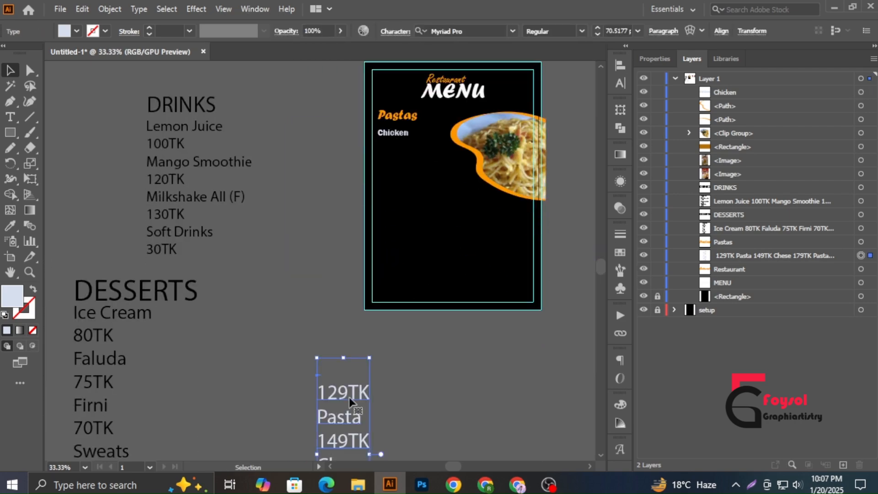
key(i)
click(403, 133)
ctrl+click(293, 153)
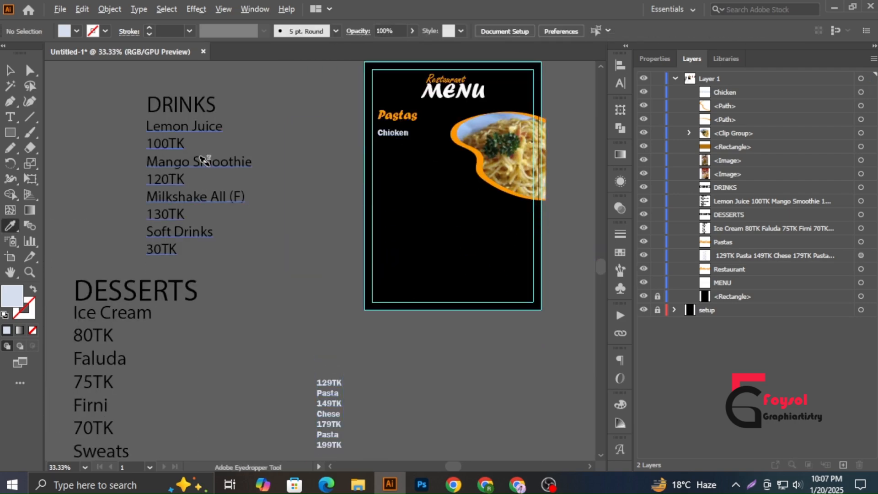
alt+click(202, 160)
alt+click(118, 315)
key(v)
Cut 129TK out of the pasta list and paste it as a separate text object on the artboard
scroll(421, 176, right, 4)
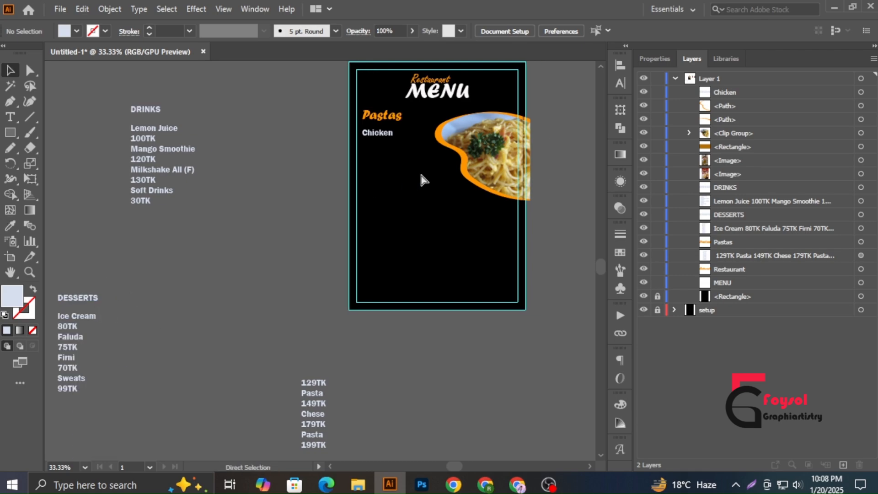
scroll(348, 256, down, 3)
double_click(268, 335)
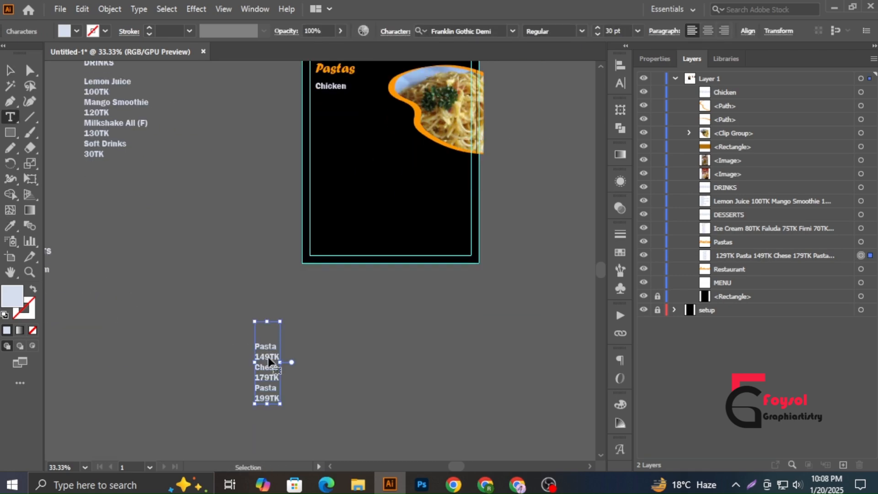
scroll(270, 356, up, 3)
ctrl+click(360, 251)
key(ctrl+v)
scroll(277, 377, down, 2)
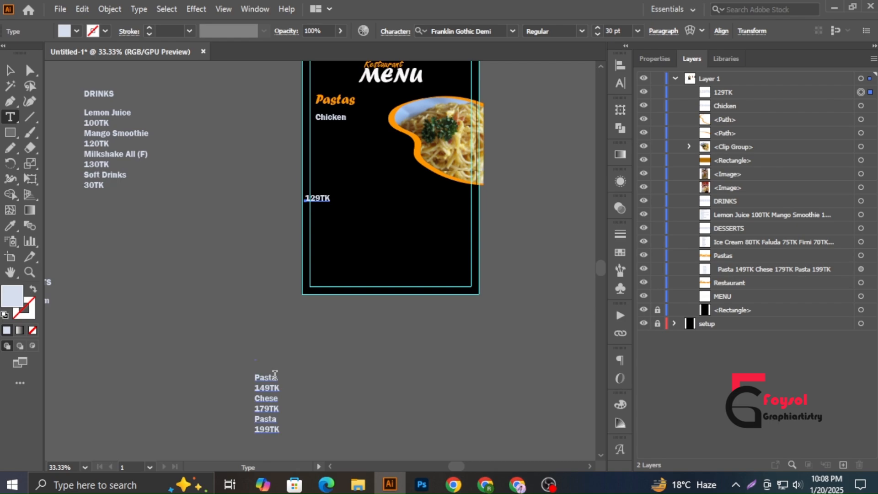
Place the separated price to the right of Chicken and change its text to 130$
scroll(325, 191, up, 5)
drag(322, 295, 428, 135)
key(t)
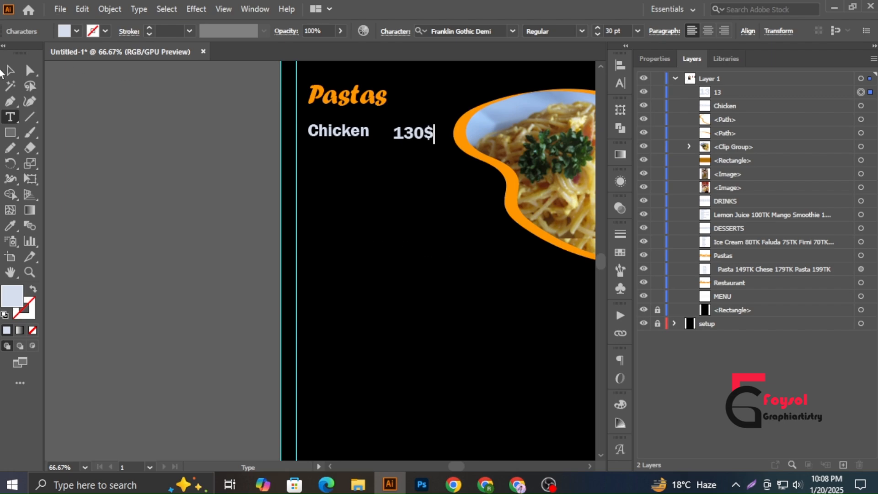
click(8, 71)
click(385, 182)
Adjust the spacing of the 130$ price from Chicken and align the two texts vertically on one row
scroll(386, 182, up, 1)
drag(420, 169, 435, 170)
shift+click(328, 168)
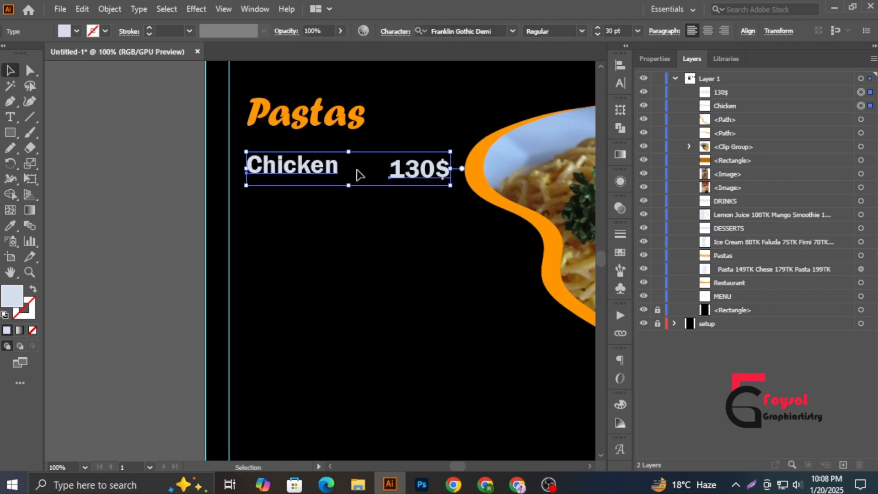
click(618, 67)
click(571, 94)
click(412, 281)
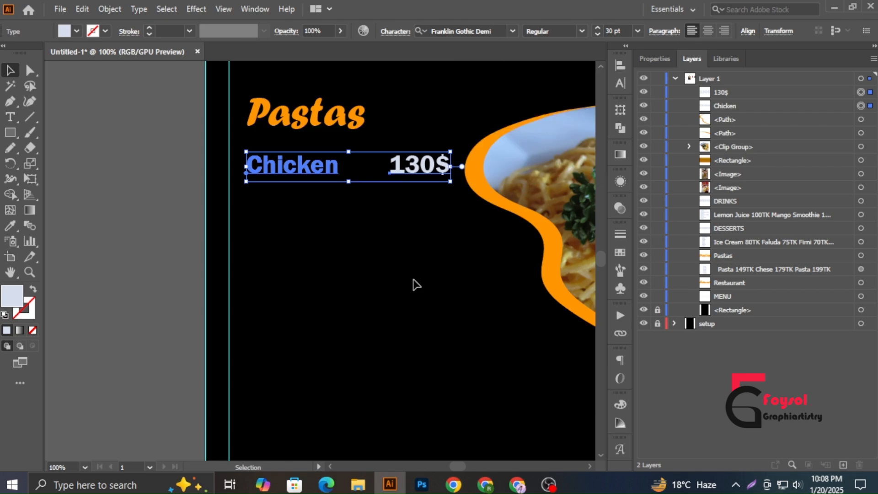
scroll(391, 272, down, 2)
click(408, 224)
click(393, 277)
scroll(394, 275, up, 1)
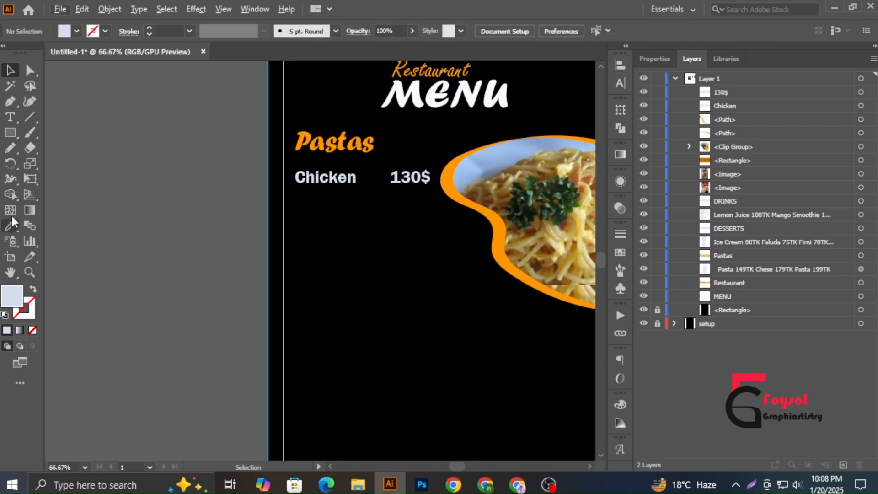
Draw a horizontal line between Chicken and 130$ and give it the photo border's orange as its stroke
click(29, 117)
scroll(384, 157, up, 3)
scroll(339, 143, right, 2)
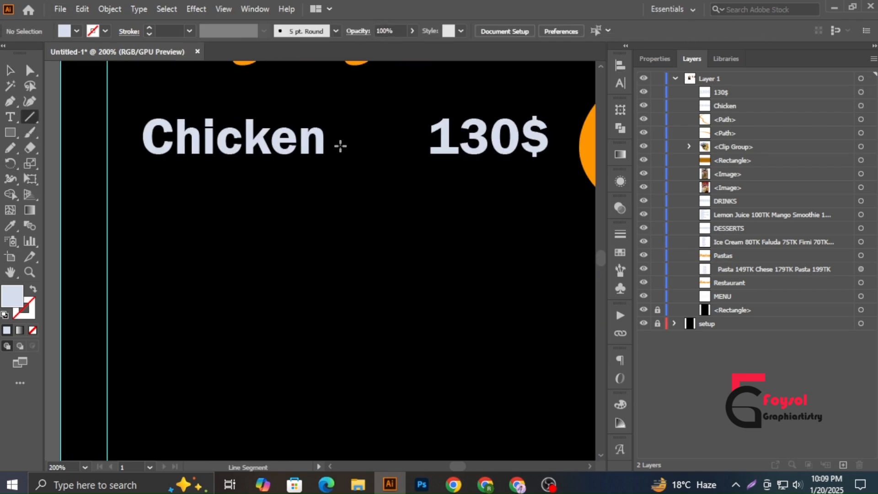
drag(339, 143, 422, 143)
key(i)
click(593, 135)
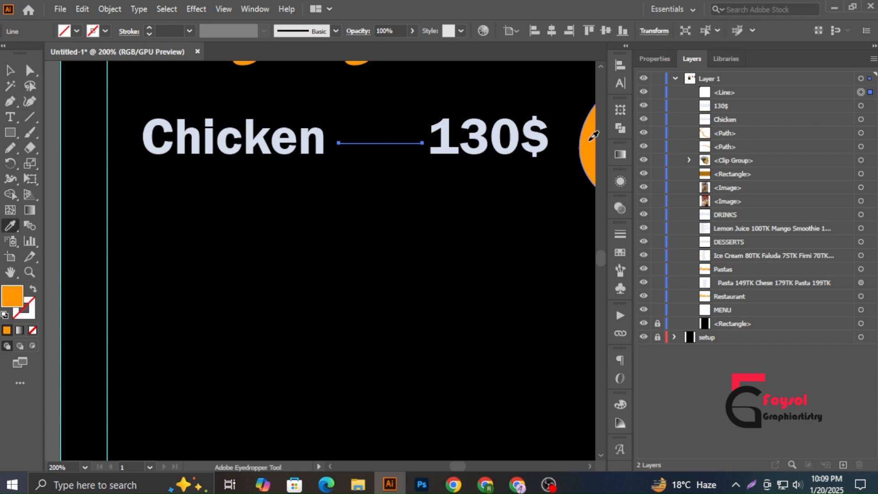
click(33, 288)
key(v)
Try a tapered width profile and several brush styles on the orange line, ending with the Basic brush
click(264, 31)
click(222, 72)
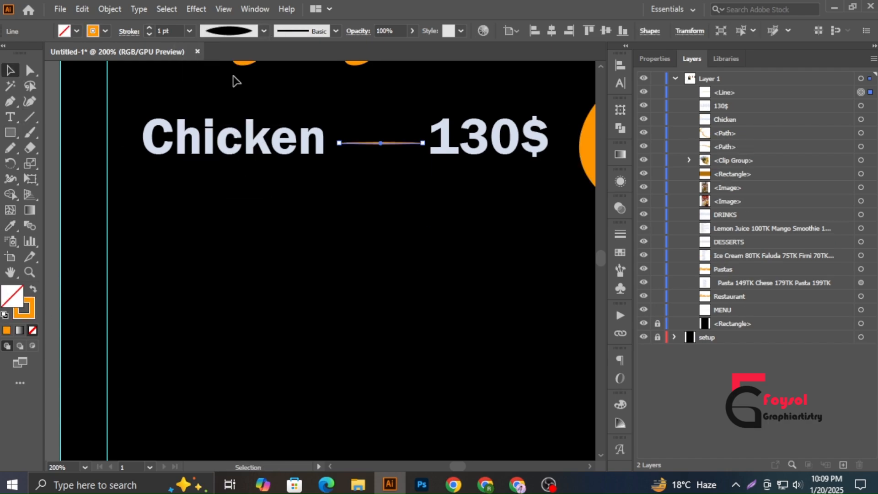
click(264, 31)
click(336, 31)
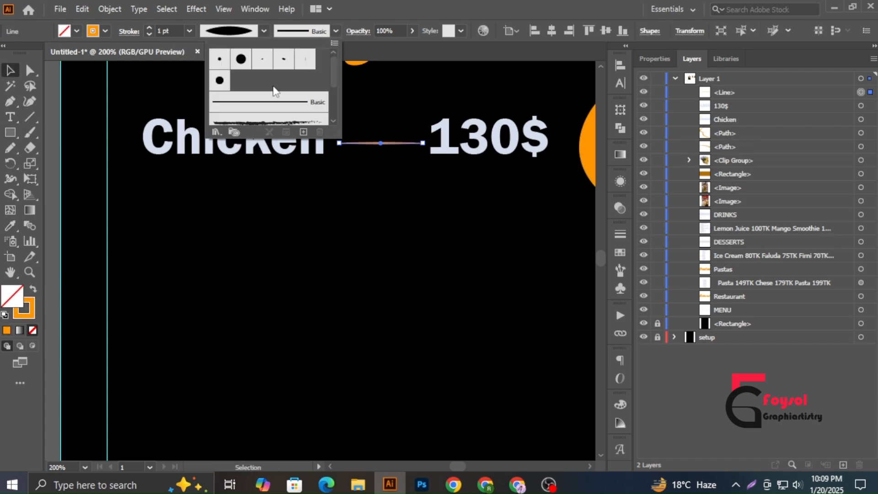
scroll(274, 90, down, 3)
click(286, 89)
scroll(282, 104, up, 3)
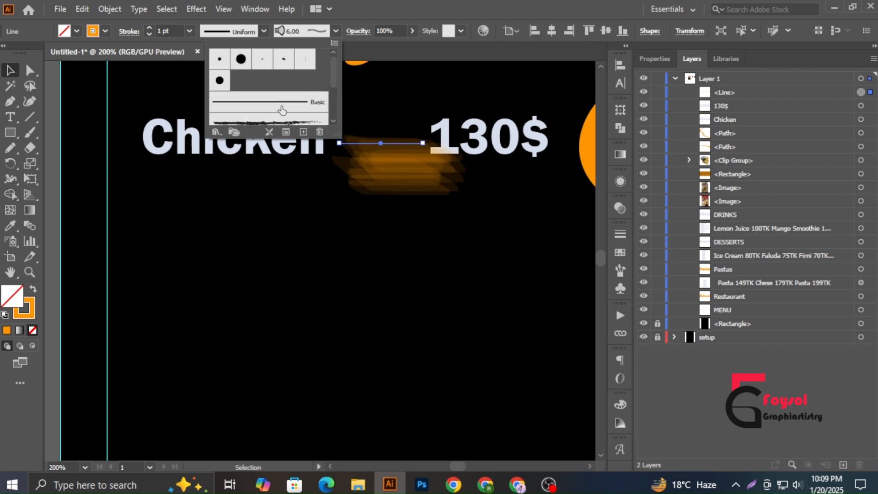
click(281, 108)
scroll(285, 87, down, 2)
click(286, 74)
click(284, 97)
click(290, 75)
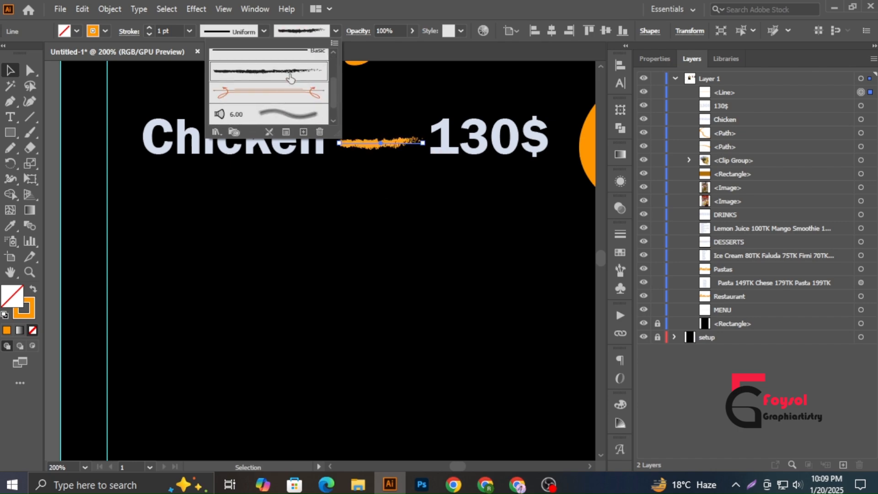
scroll(287, 82, up, 3)
click(284, 103)
Set the line's stroke weight to 1.5 pt and make it dashed with 2 pt dashes and round caps
click(336, 31)
scroll(174, 31, up, 1)
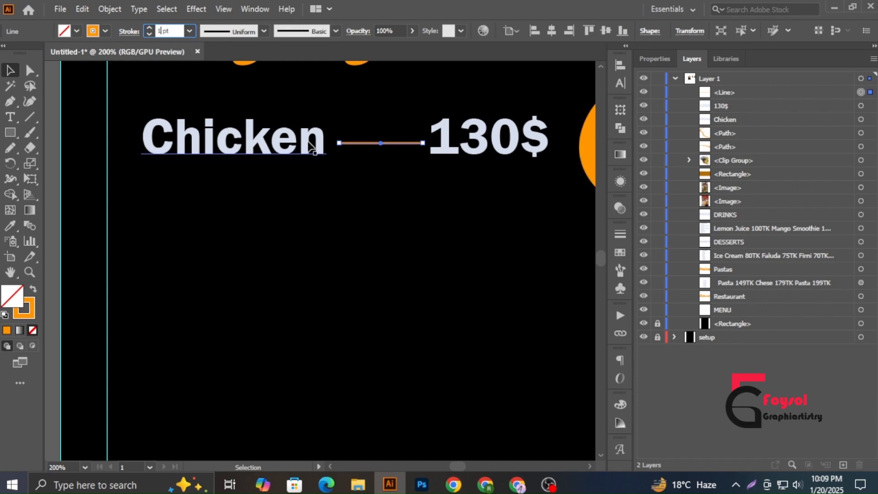
click(620, 234)
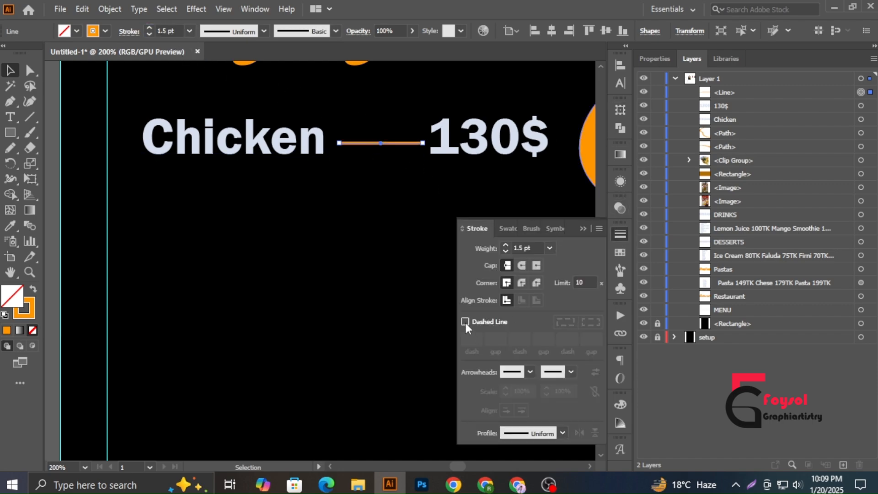
click(465, 322)
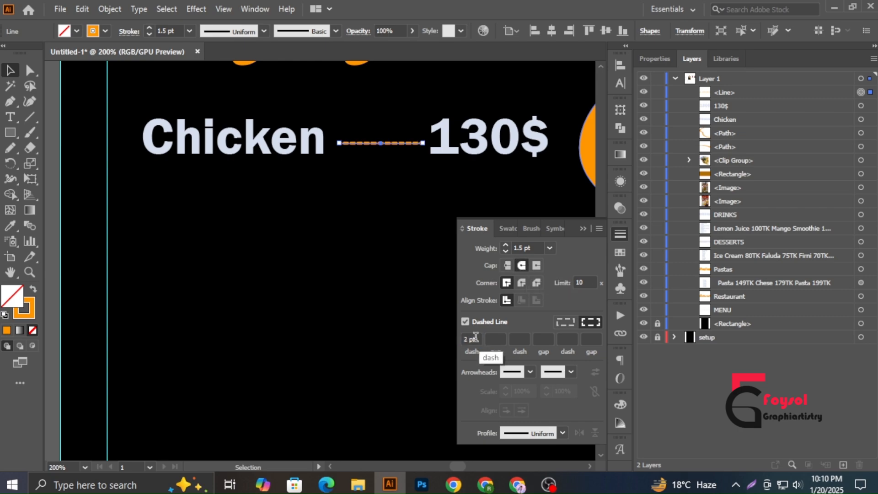
click(434, 307)
click(583, 229)
scroll(401, 227, down, 6)
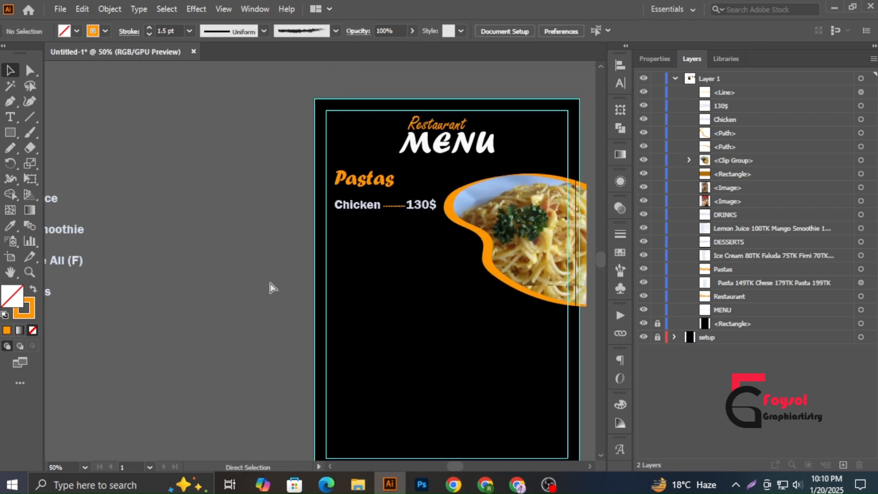
Change the dashed line's stroke colour to white, ffffff
scroll(374, 229, up, 2)
scroll(371, 205, up, 3)
click(361, 144)
double_click(30, 307)
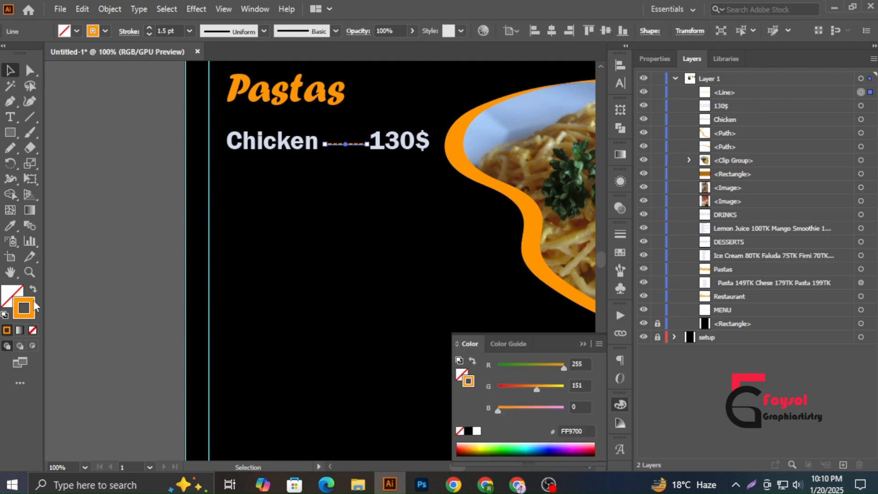
text(ffffff)
click(550, 261)
click(451, 305)
click(583, 343)
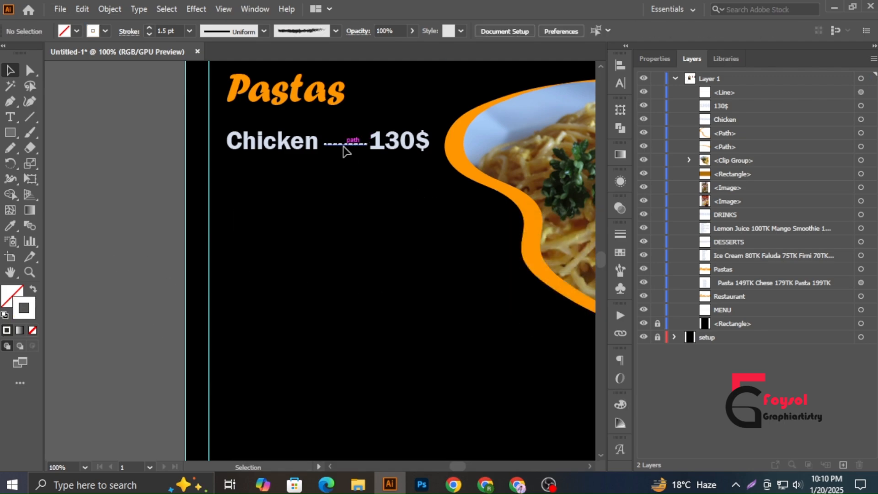
Duplicate the dashed line straight down and repeat the copy six more times to form evenly spaced rows
drag(343, 146, 344, 186)
key(ctrl+d)
key(ctrl+d)
key(ctrl+d)
key(ctrl+d)
key(ctrl+d)
key(ctrl+d)
click(429, 335)
scroll(431, 335, down, 3)
scroll(407, 348, down, 3)
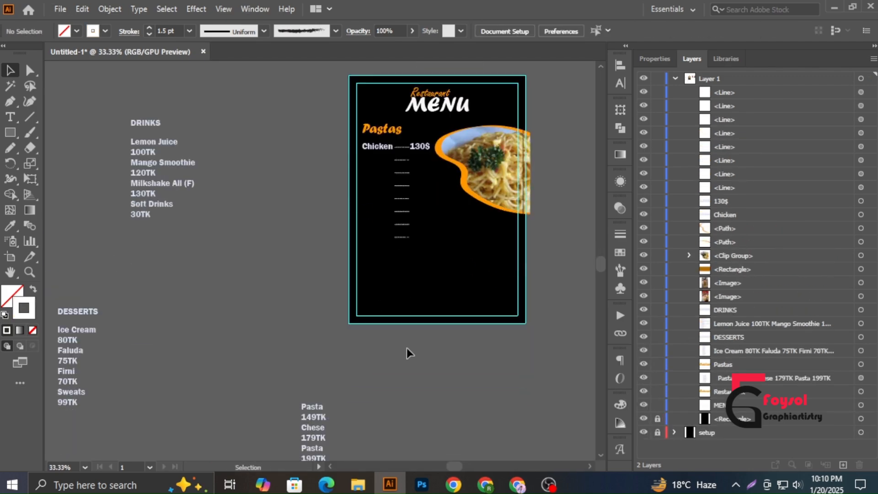
Cut the first Pasta entry and 149TK from the price list and paste each as its own text object
scroll(407, 348, down, 2)
key(t)
click(323, 327)
key(ctrl+x)
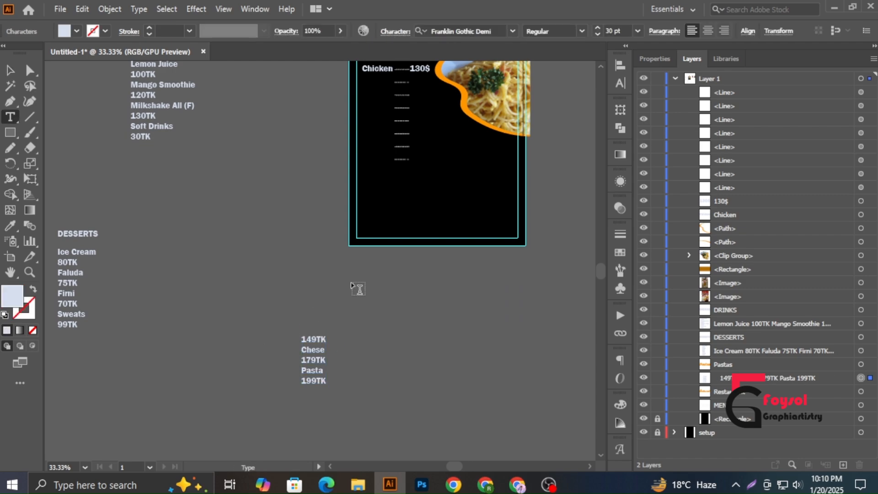
click(414, 403)
key(ctrl+v)
drag(328, 340, 289, 339)
key(ctrl+x)
click(418, 309)
key(ctrl+v)
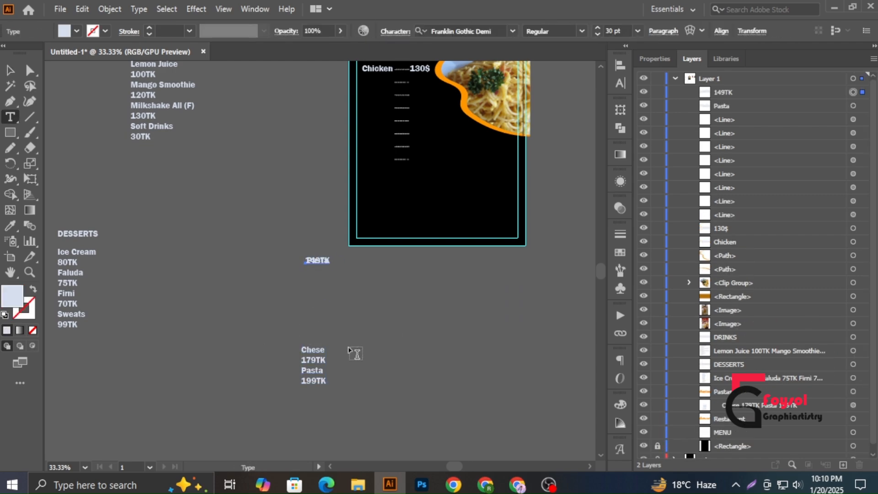
Split Chese, 179TK and the second Pasta out of the list into separate text objects, leaving 199TK alone
double_click(316, 352)
key(ctrl+x)
click(437, 355)
key(ctrl+v)
drag(326, 359, 273, 375)
key(ctrl+x)
click(394, 358)
key(ctrl+v)
key(ctrl+x)
ctrl+click(400, 374)
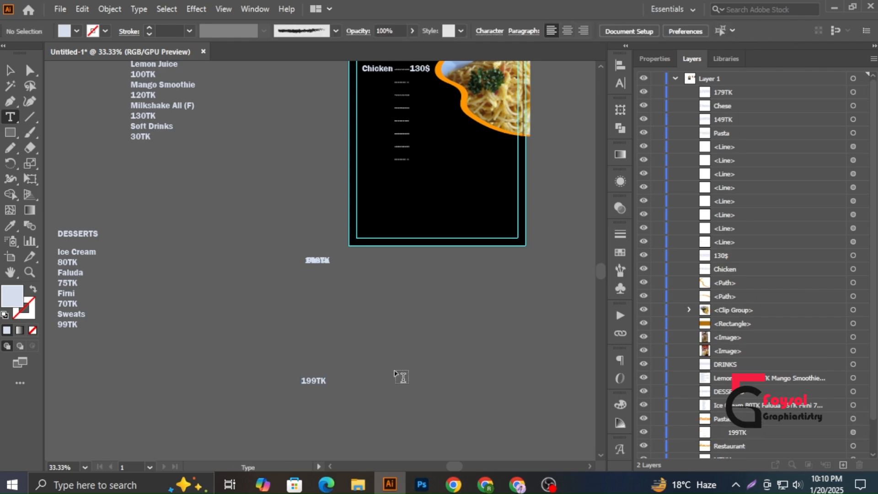
key(ctrl+v)
click(303, 380)
click(10, 70)
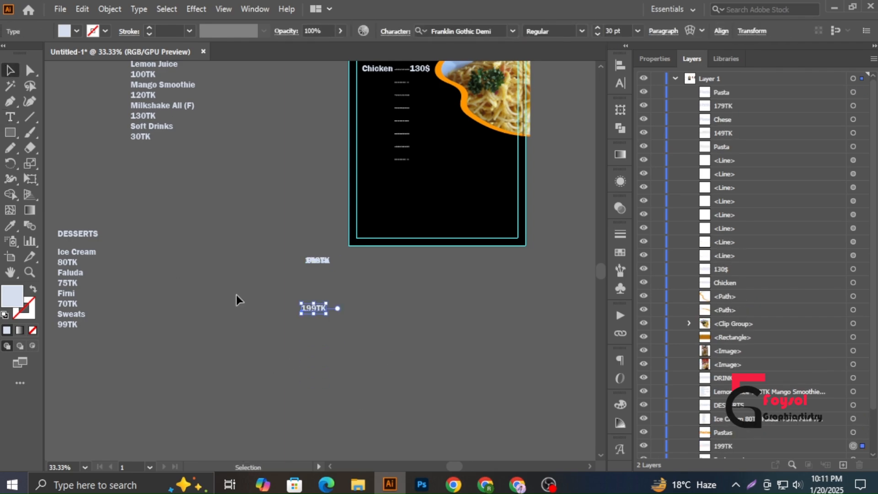
Spread the overlapping pasted texts apart on the empty canvas below the page
click(237, 299)
drag(319, 260, 420, 325)
drag(319, 260, 396, 297)
drag(318, 259, 318, 241)
scroll(346, 241, up, 3)
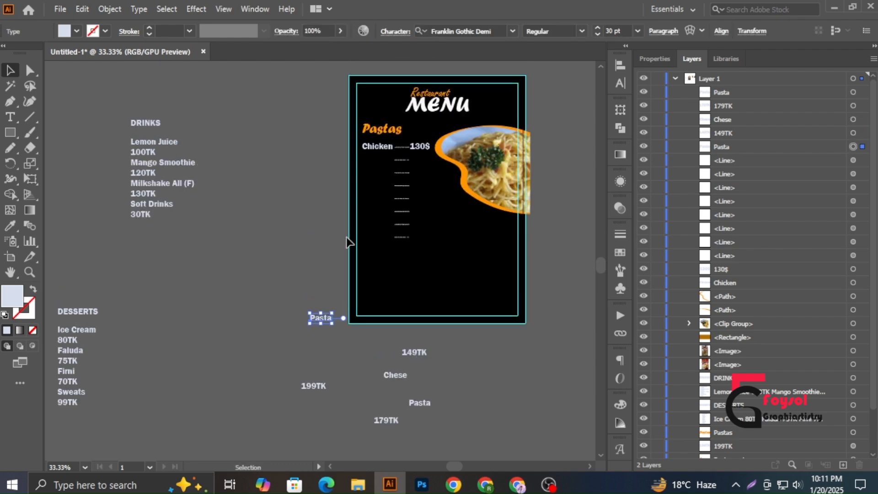
Move one Pasta text under Chicken on the second menu row and left-align it with Chicken
scroll(345, 240, up, 2)
drag(305, 440, 412, 126)
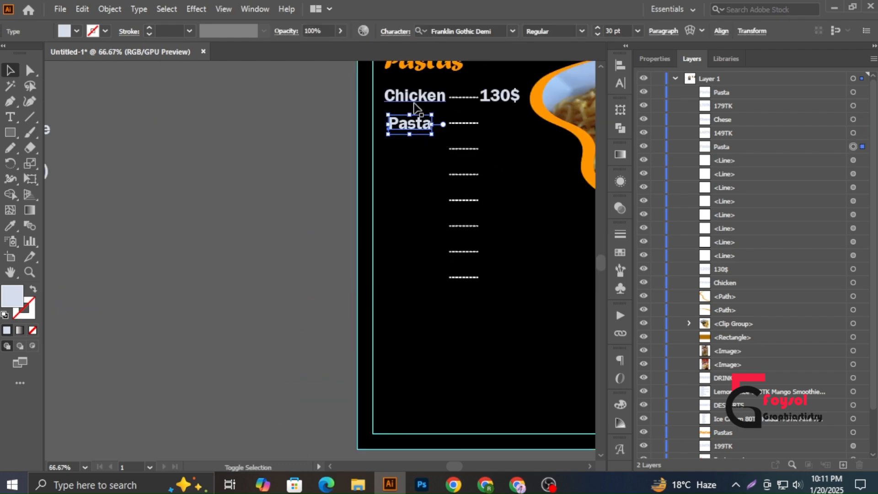
shift+click(414, 104)
click(413, 108)
click(407, 97)
shift+click(411, 127)
click(411, 96)
click(620, 65)
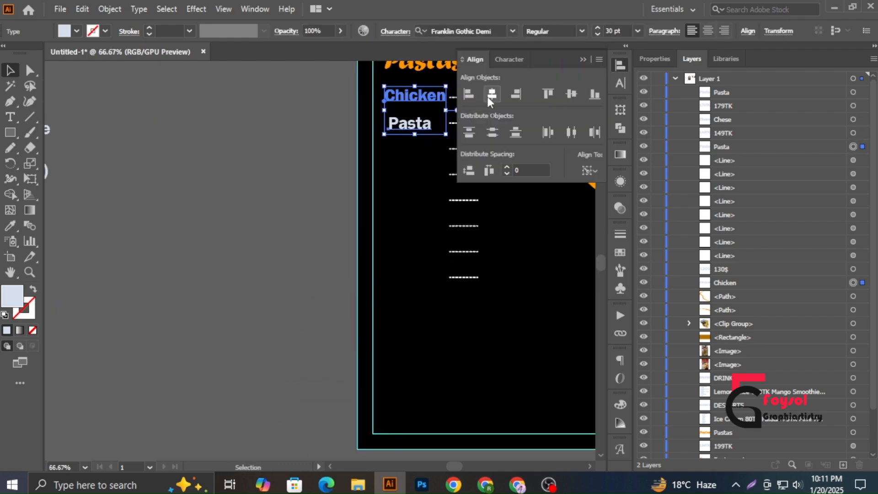
click(583, 60)
click(398, 133)
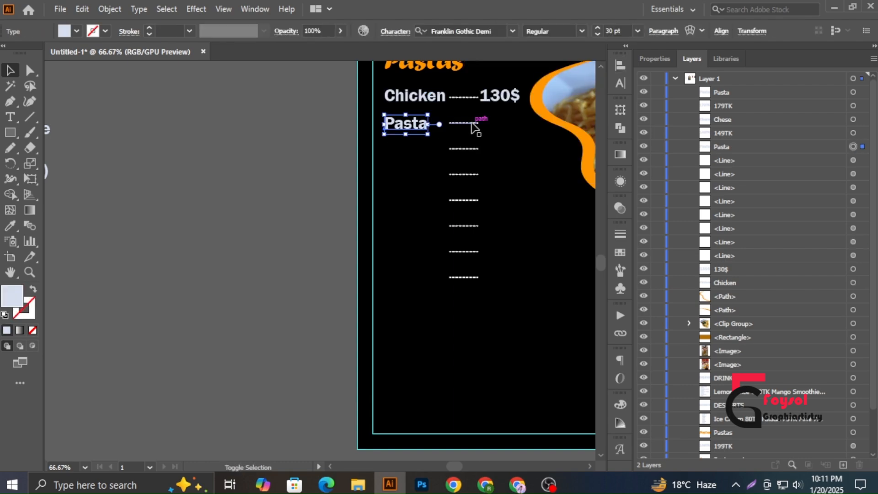
Vertically centre the Pasta text with the second dashed line
double_click(464, 123)
double_click(517, 77)
click(412, 125)
shift+click(474, 123)
click(486, 32)
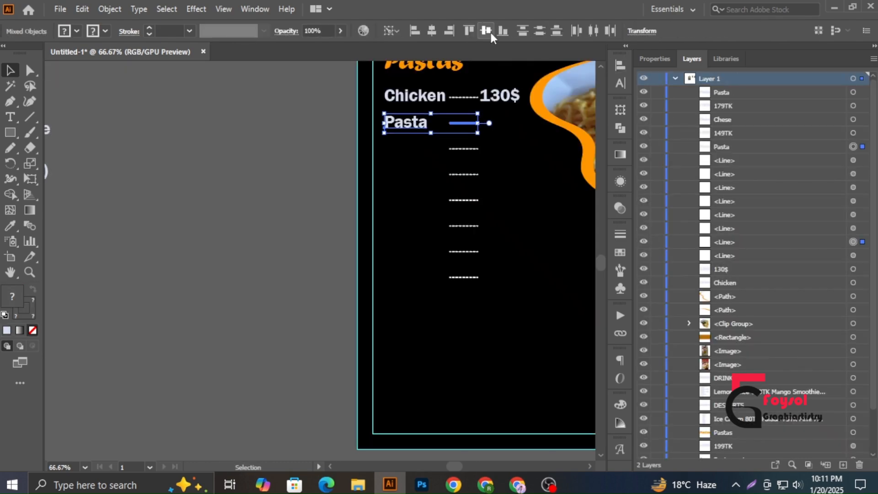
click(507, 151)
Nudge the 130$ price slightly to the right, away from the end of its dashed line
scroll(506, 151, right, 2)
scroll(506, 151, down, 1)
scroll(459, 119, up, 3)
click(441, 103)
key(Right)
key(Right)
key(Right)
key(Right)
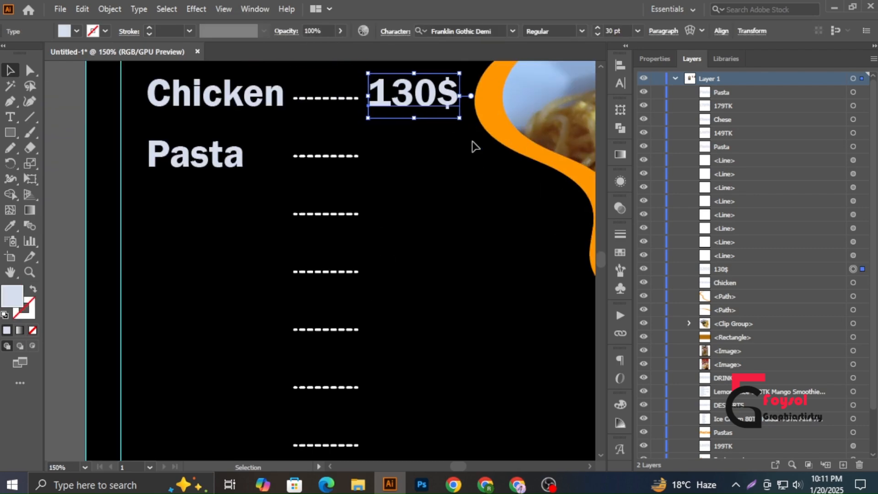
click(471, 142)
Bring the 199TK text onto the menu page beside the dashed lines and change it to 110$
scroll(456, 203, down, 4)
scroll(449, 249, down, 2)
drag(341, 373, 459, 179)
scroll(459, 180, up, 6)
double_click(439, 165)
key(BackSpace)
key(BackSpace)
key(BackSpace)
key(BackSpace)
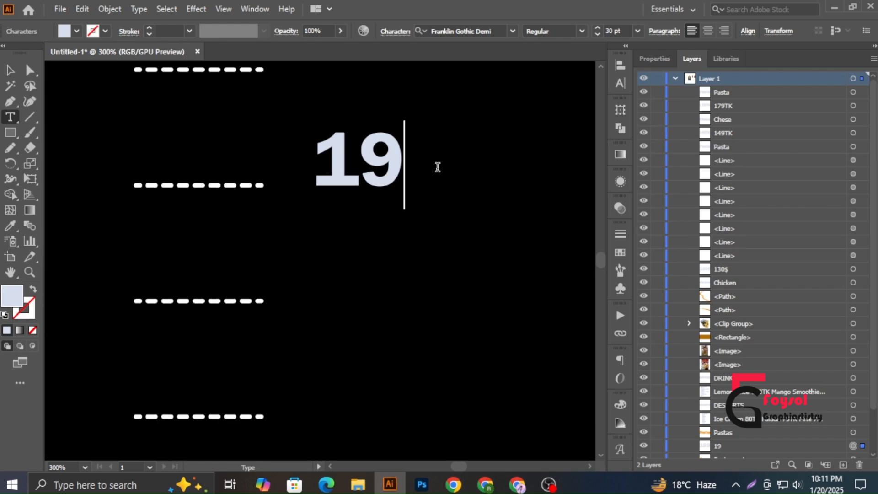
text(10$)
click(11, 72)
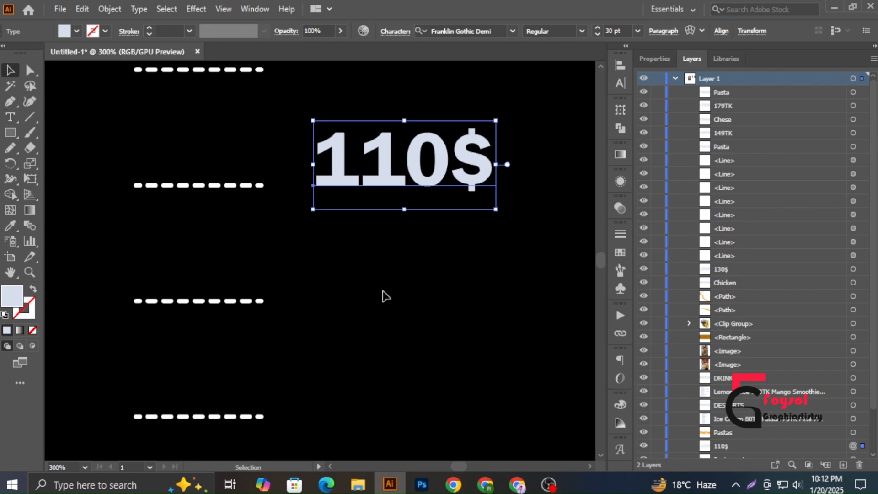
Place the 110$ price on the Pasta row and vertically centre it with the name and dashed line
scroll(406, 295, down, 4)
scroll(409, 301, up, 1)
drag(410, 300, 410, 253)
shift+click(365, 252)
shift+click(313, 256)
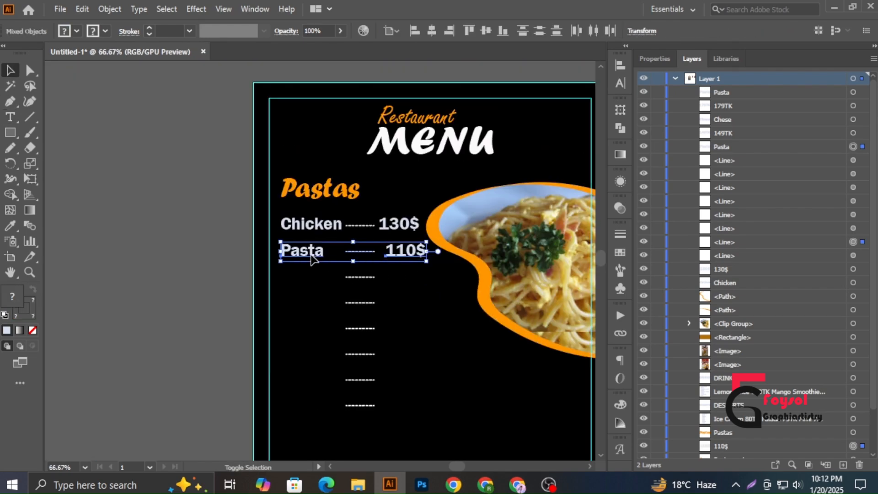
click(486, 31)
Detach the alignment controls over the canvas and right-align the 110$ price with the 130$ price
click(399, 224)
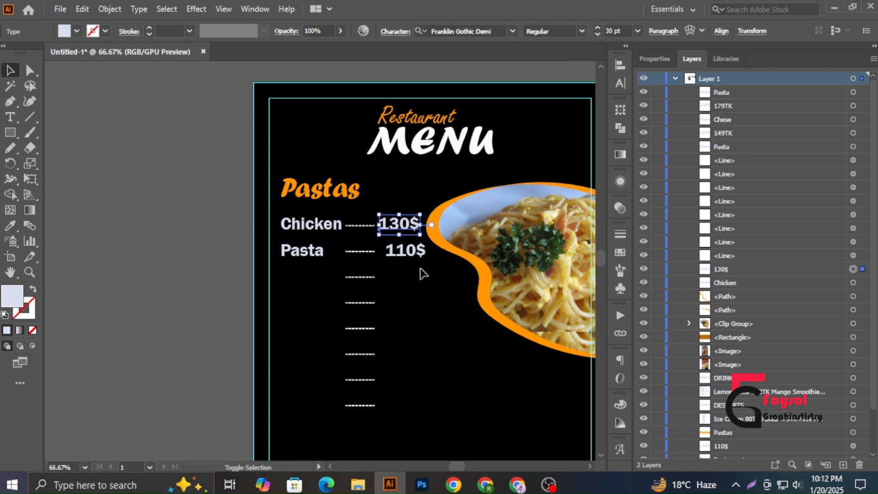
shift+click(406, 250)
drag(616, 65, 154, 80)
click(603, 70)
click(456, 101)
click(154, 78)
drag(232, 77, 147, 77)
click(238, 314)
Move the Chese text to the third row and vertically centre it with that row's dashed line
scroll(335, 262, down, 2)
scroll(338, 267, down, 3)
drag(362, 320, 489, 363)
drag(341, 342, 315, 164)
scroll(320, 183, up, 3)
scroll(366, 233, up, 3)
shift+click(490, 180)
click(487, 31)
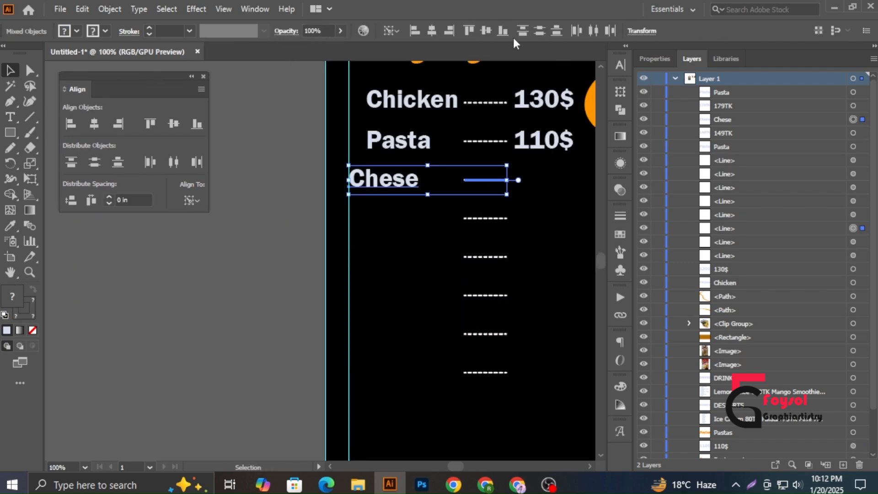
Left-align the Chese text with the Pasta text above it
click(383, 145)
shift+click(378, 183)
click(396, 146)
click(70, 124)
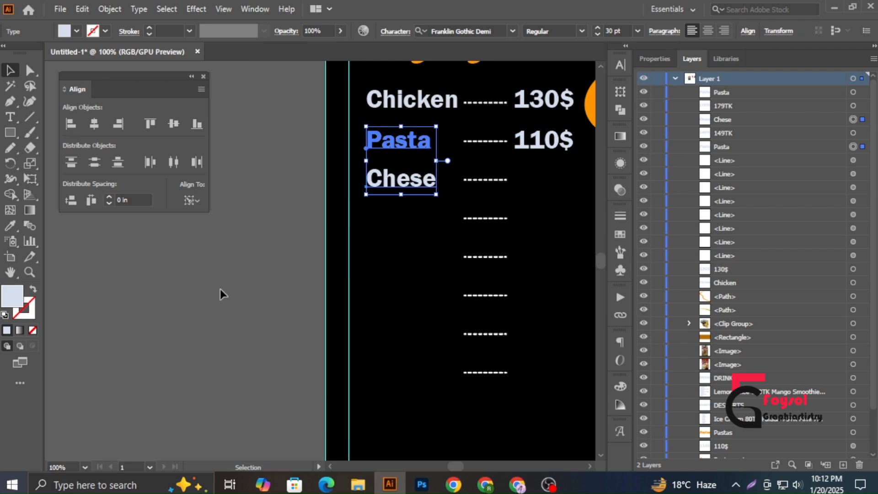
click(222, 293)
Move the 149TK text to the end of the Chese row and change it to 90$
scroll(347, 245, down, 2)
scroll(347, 278, down, 2)
drag(533, 397, 418, 173)
scroll(421, 180, up, 3)
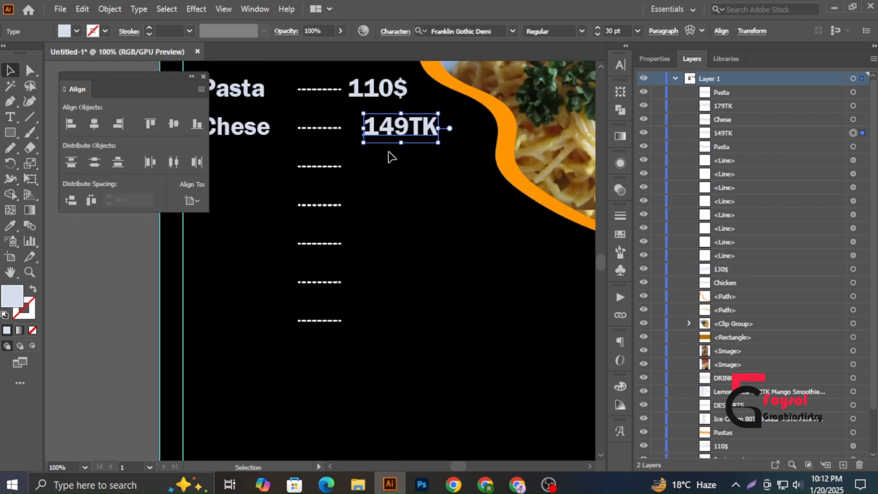
double_click(411, 128)
text(90)
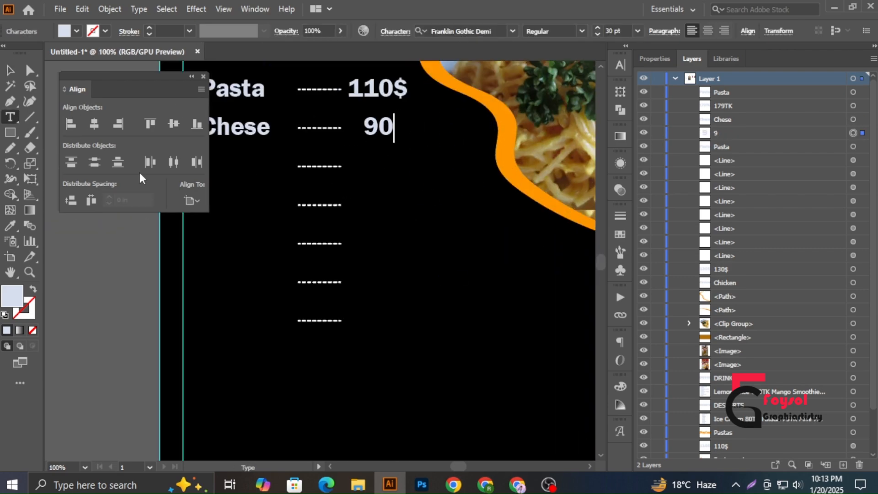
text($)
ctrl+click(403, 167)
Vertically centre the 90$ price with the Chese text
ctrl+click(261, 133)
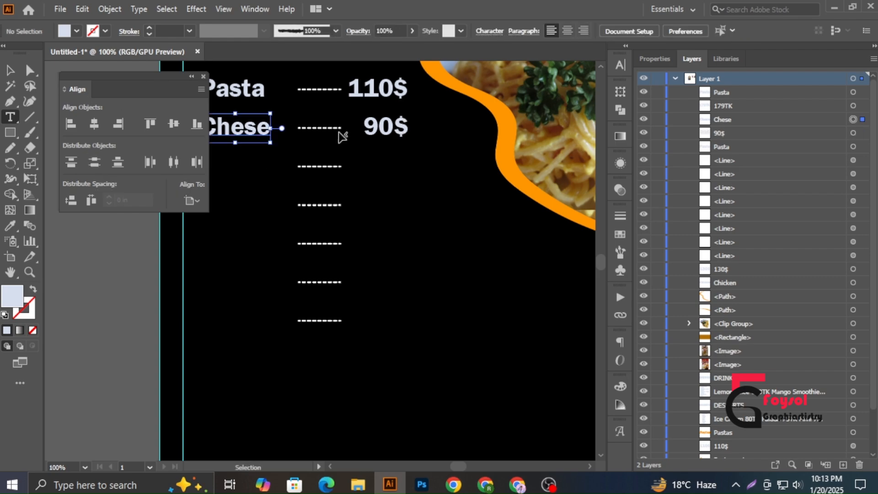
ctrl+click(381, 130)
click(11, 71)
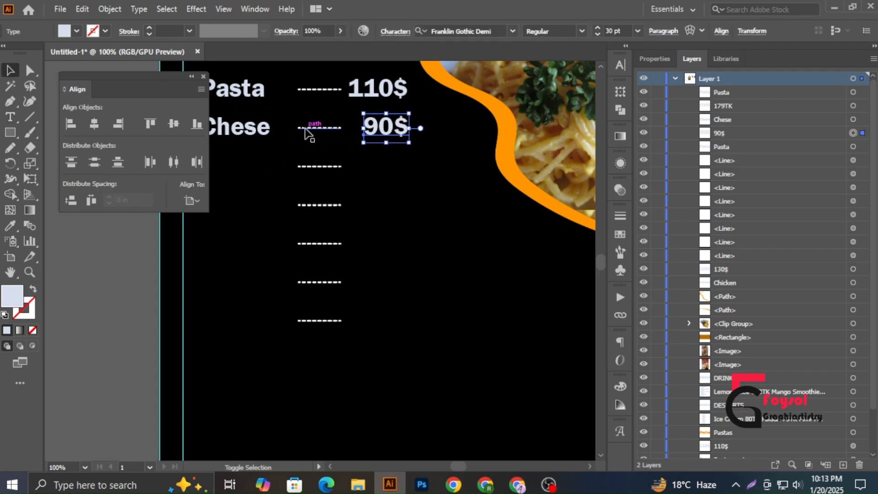
shift+click(305, 129)
key(ctrl+z)
key(ctrl+z)
shift+click(395, 136)
click(173, 124)
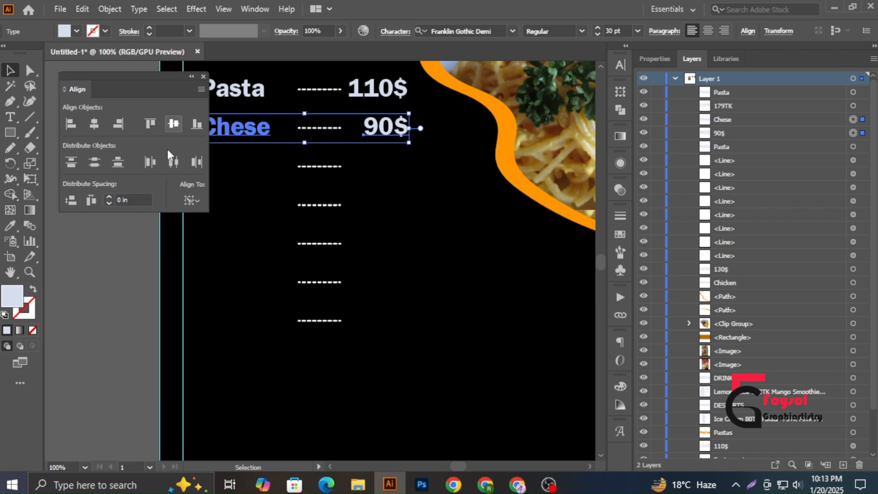
Right-align the 90$ and 110$ prices with the 130$ price
scroll(435, 212, up, 2)
drag(384, 172, 389, 85)
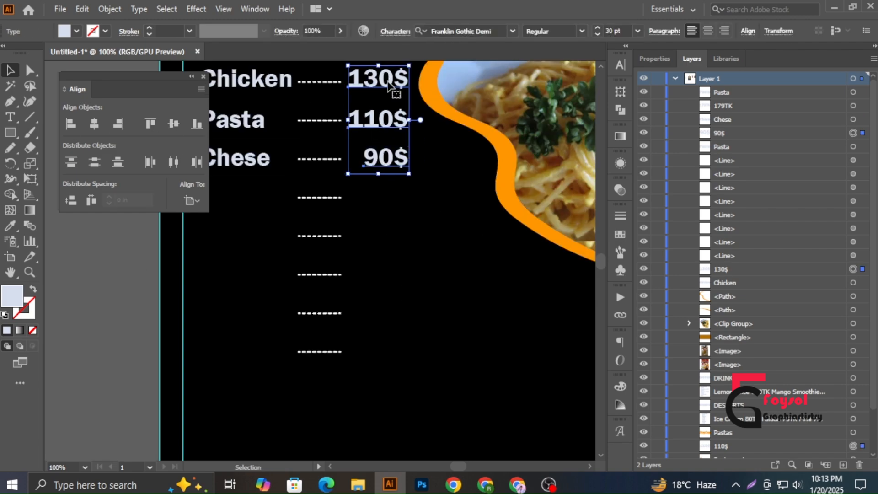
click(388, 82)
click(123, 128)
click(407, 252)
Delete the spare Pasta and 179TK texts below the page
scroll(407, 252, down, 3)
scroll(409, 325, down, 2)
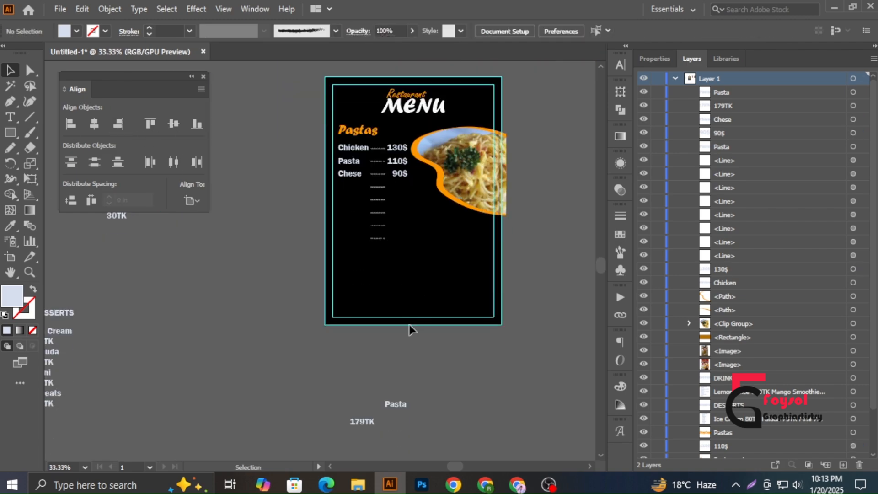
scroll(409, 324, down, 2)
drag(404, 361, 366, 373)
key(Delete)
Move the five unused dashed lines off the page onto the empty canvas beside it
scroll(375, 357, up, 3)
scroll(354, 222, up, 3)
drag(474, 209, 405, 364)
scroll(405, 357, down, 1)
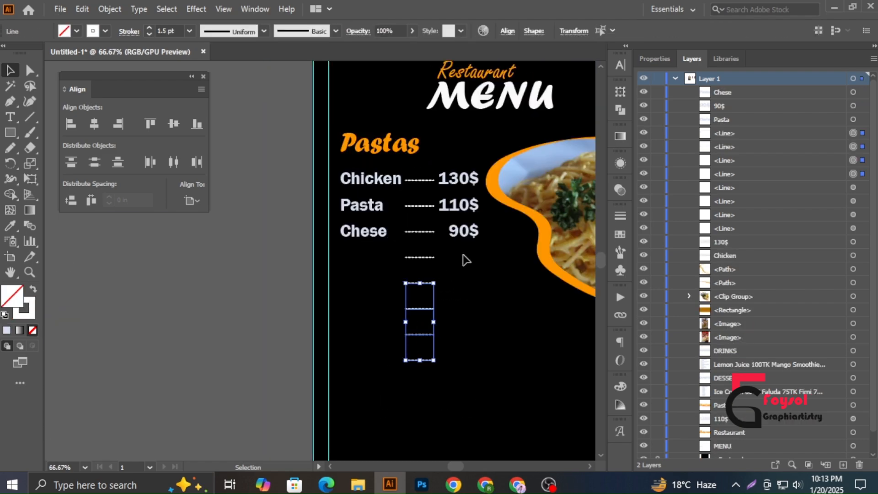
drag(461, 253, 366, 412)
drag(417, 284, 130, 335)
click(274, 295)
Left-align the three item names with Chicken as the reference object
scroll(441, 279, up, 1)
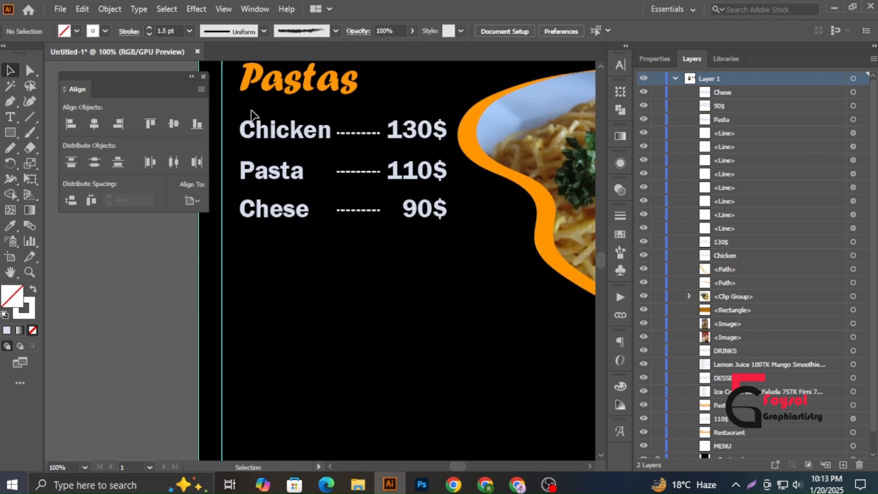
drag(251, 110, 414, 225)
drag(315, 235, 272, 139)
click(272, 139)
click(71, 124)
drag(354, 274, 364, 131)
drag(394, 267, 388, 121)
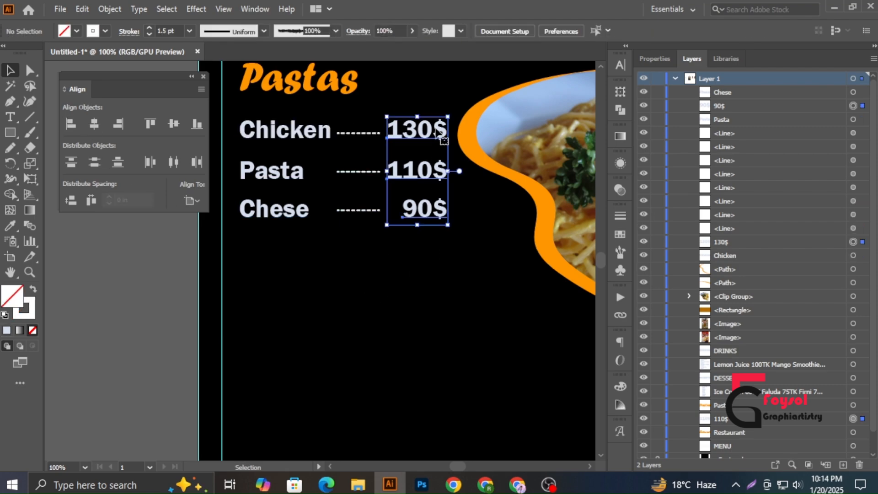
click(388, 331)
Scale the three menu rows with their dashed lines and prices down to about two thirds of their size
drag(268, 125, 266, 125)
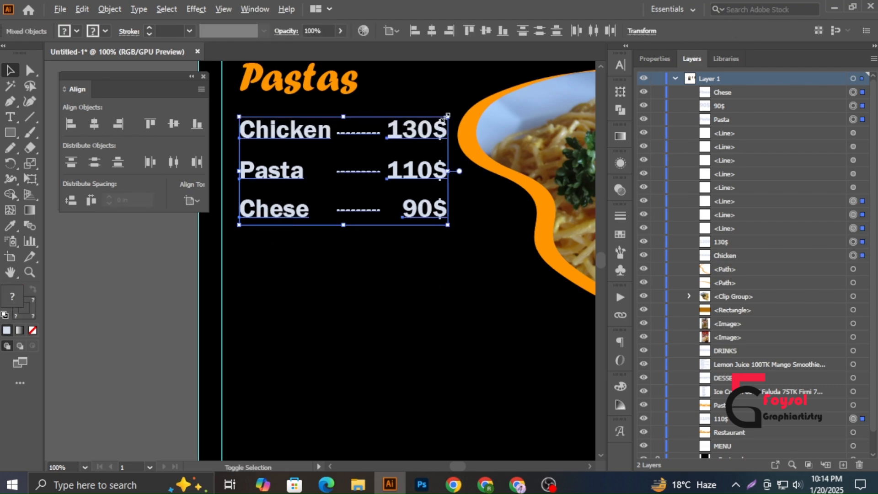
drag(448, 118, 421, 129)
click(345, 269)
scroll(344, 269, down, 3)
scroll(355, 278, up, 1)
scroll(354, 279, down, 1)
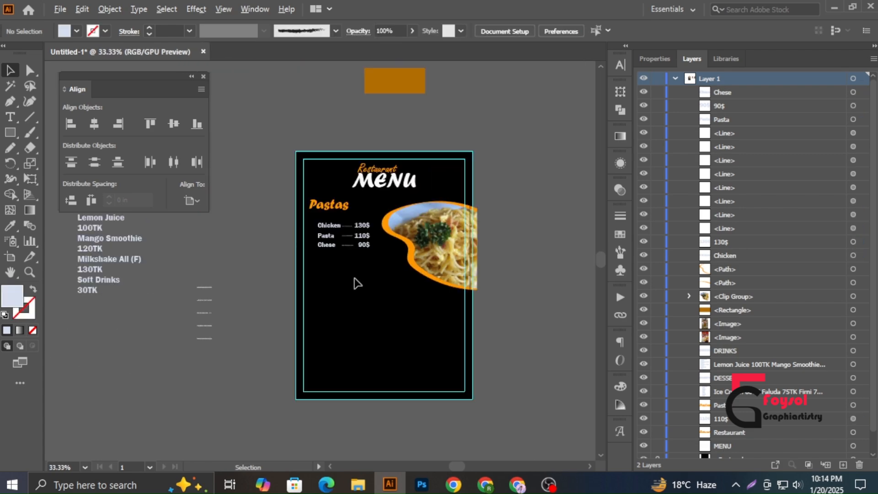
scroll(356, 277, up, 4)
scroll(388, 187, down, 1)
scroll(399, 215, up, 1)
drag(481, 102, 457, 120)
click(427, 269)
Line up the item names under the start of the Pastas heading and set the price column further right, towards the photo
scroll(427, 269, down, 3)
drag(443, 216, 373, 260)
drag(387, 225, 489, 202)
click(401, 256)
scroll(400, 227, up, 2)
click(409, 198)
shift+click(417, 222)
shift+click(421, 246)
click(440, 212)
Lengthen the three dashed lines to the right so each one ends just before its price
scroll(388, 201, up, 2)
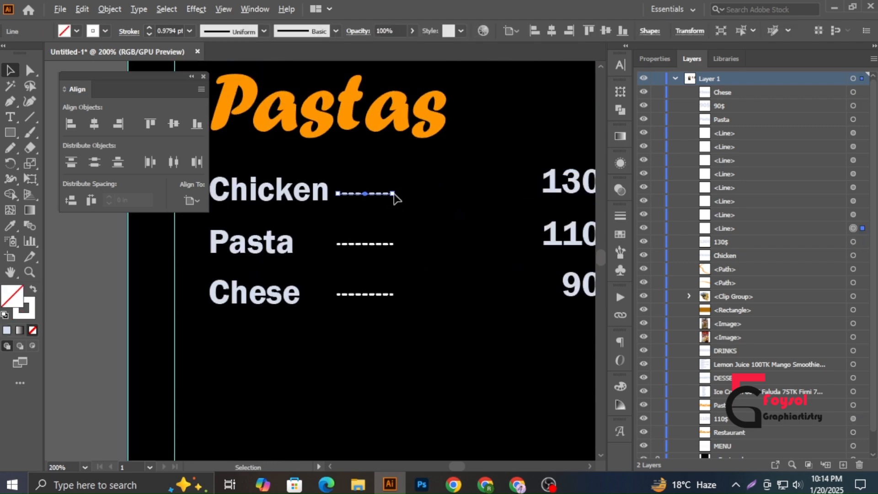
drag(393, 194, 532, 194)
drag(393, 244, 531, 244)
drag(393, 295, 532, 294)
click(504, 333)
Vertically centre the name, dashed line and price within the Chese and Pasta rows, grouping each row
scroll(503, 333, down, 3)
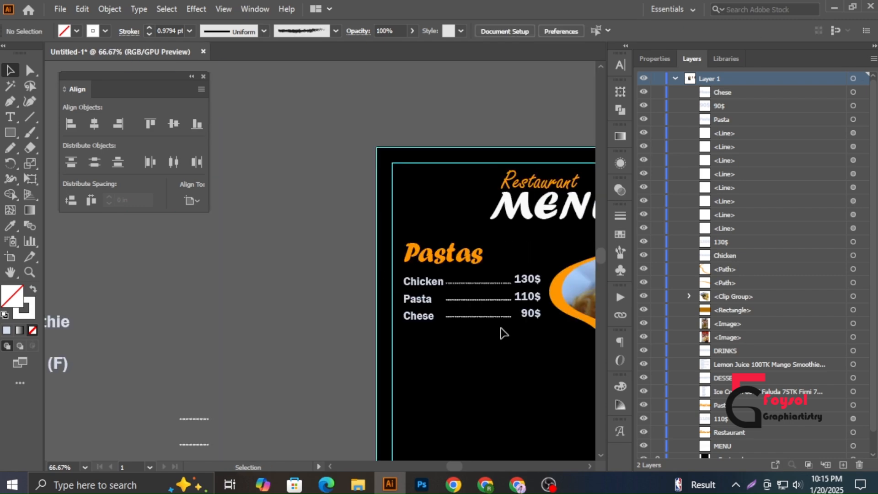
drag(419, 336, 549, 320)
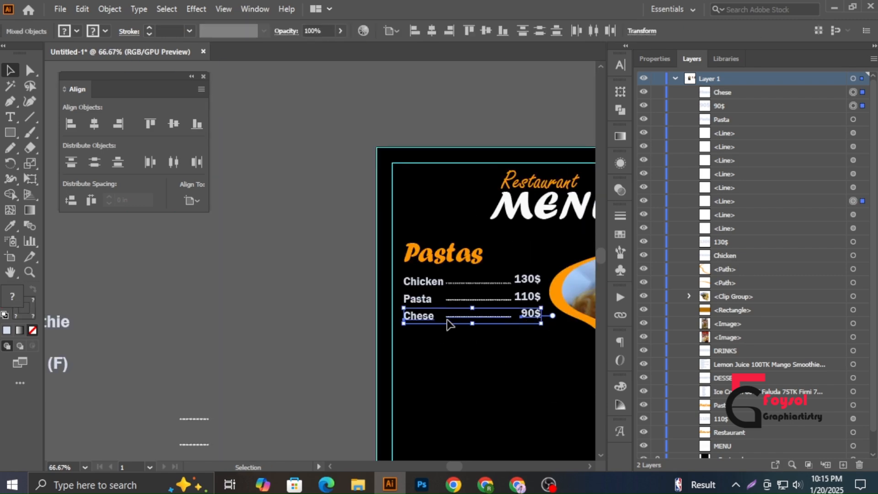
click(173, 124)
key(ctrl+g)
click(422, 359)
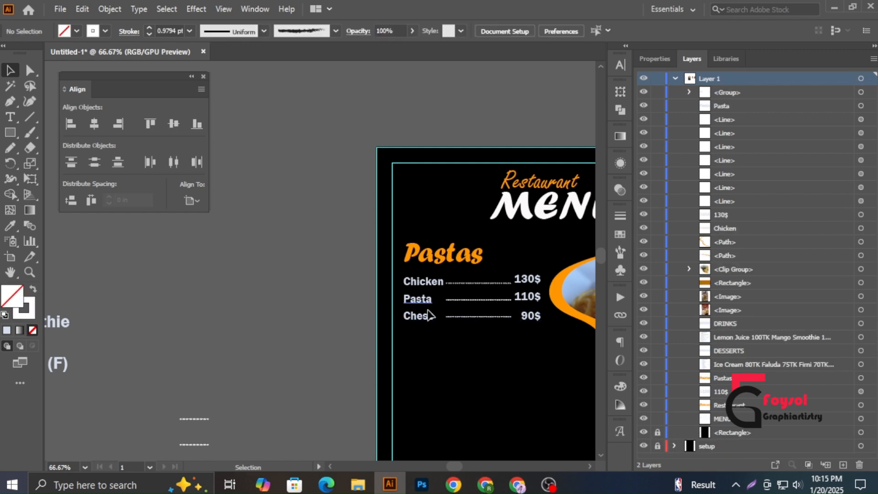
drag(509, 301, 510, 302)
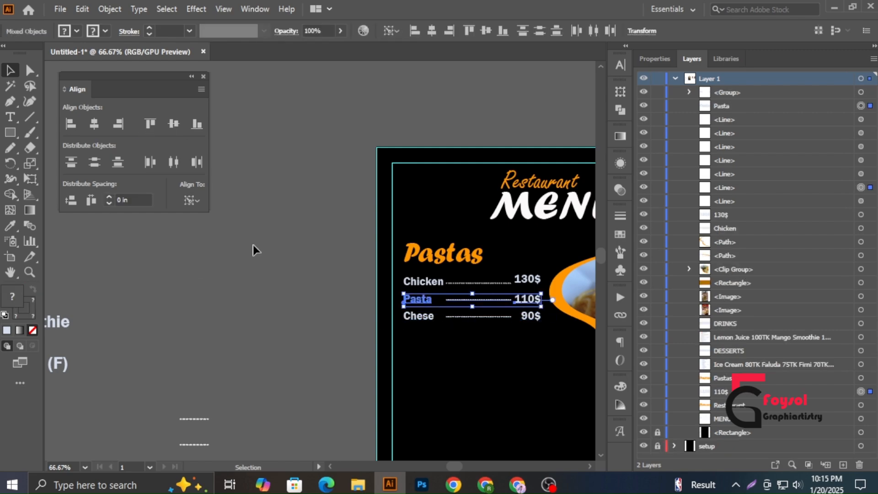
key(ctrl+g)
click(431, 373)
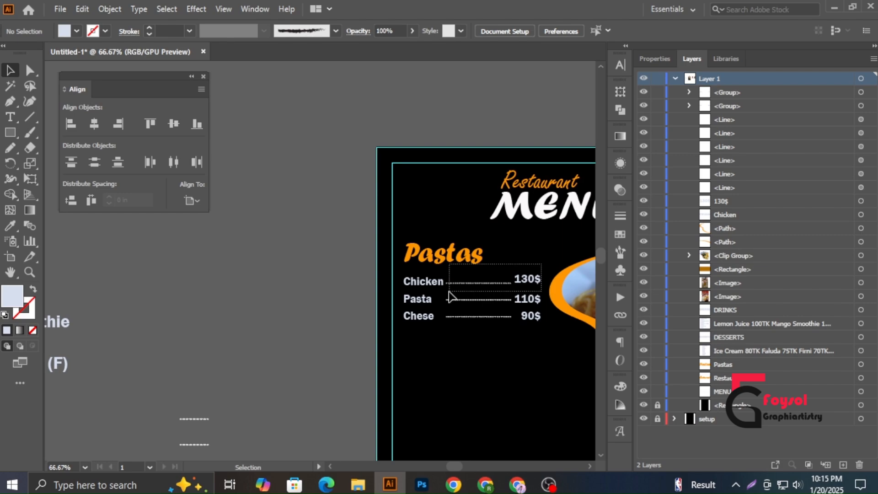
Vertically centre the Chicken name and its 130$ price with each other
drag(450, 296, 486, 287)
shift+click(430, 286)
click(176, 129)
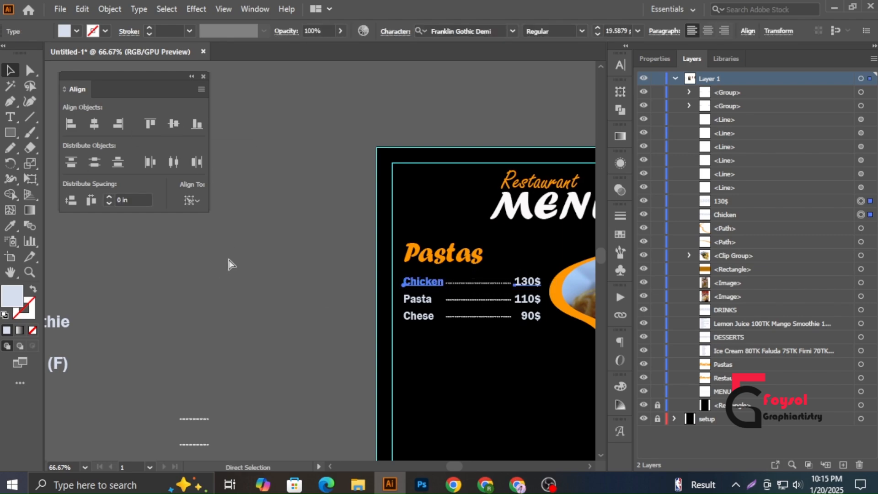
key(ctrl+g)
click(304, 302)
scroll(441, 343, up, 1)
drag(506, 322, 303, 170)
click(303, 171)
click(414, 31)
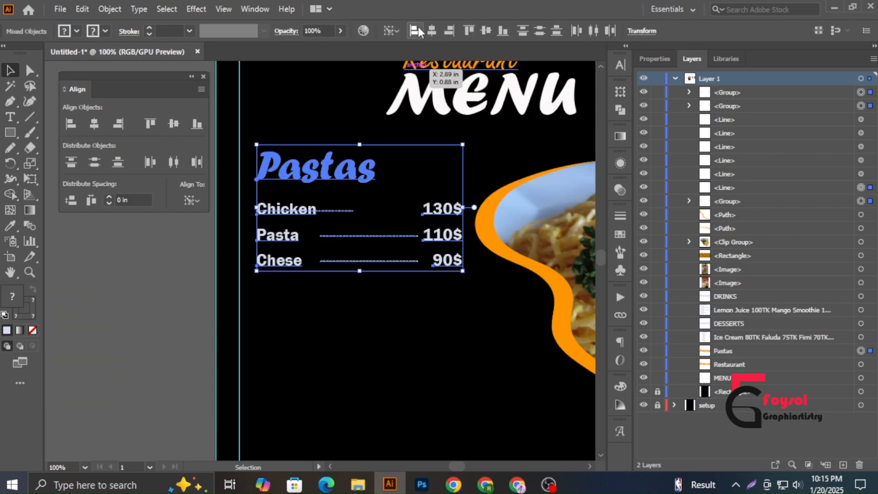
click(353, 315)
key(ctrl+z)
key(ctrl+z)
Group the Chicken name, its dashed line and the 130$ price into one row
click(423, 208)
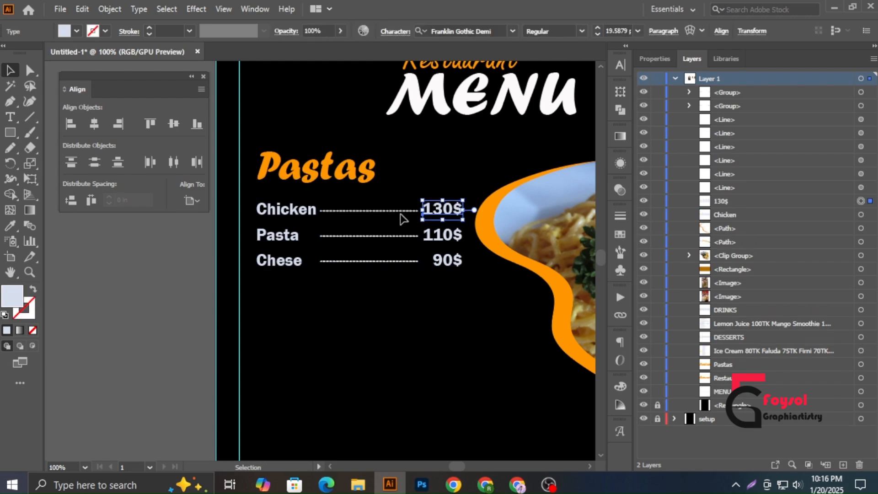
shift+click(302, 212)
key(ctrl+g)
click(359, 236)
click(366, 262)
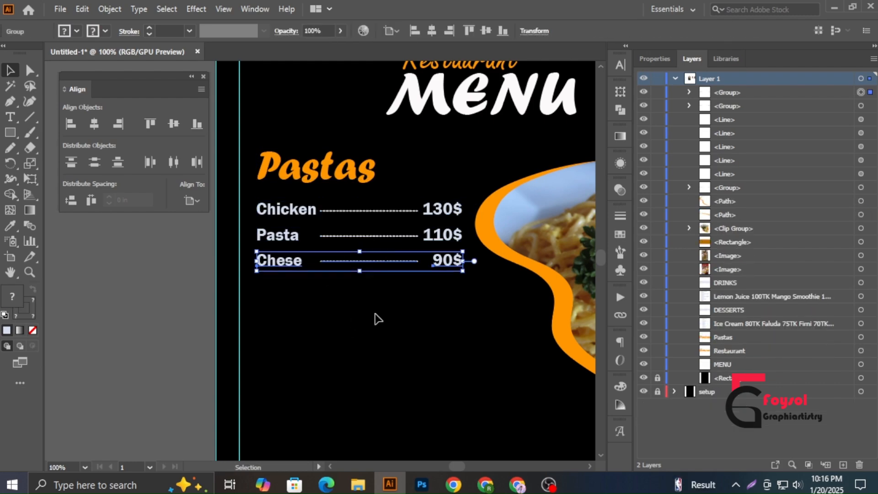
drag(344, 312, 329, 181)
click(416, 308)
Scale the pasta photo with its orange border down to about 3.47 × 3.24 in and shift it up and right on the page
scroll(415, 307, down, 3)
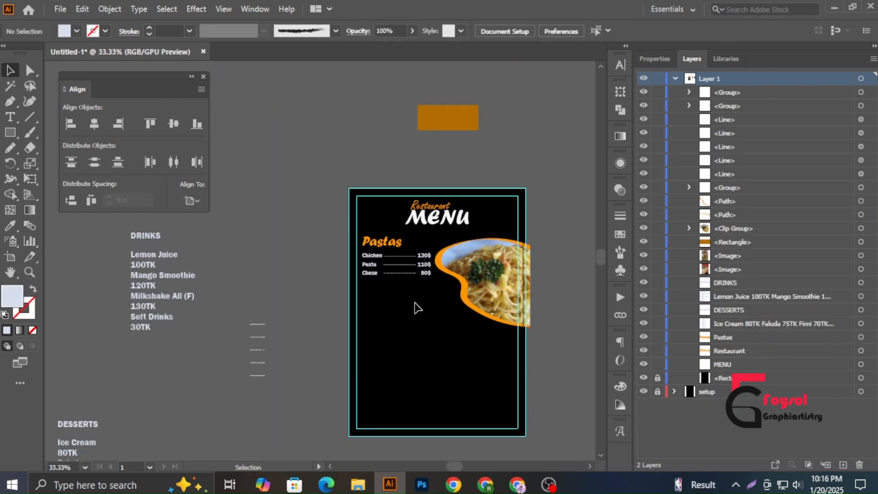
scroll(415, 307, down, 4)
scroll(413, 303, right, 4)
scroll(413, 302, down, 1)
scroll(473, 258, up, 2)
scroll(450, 278, down, 1)
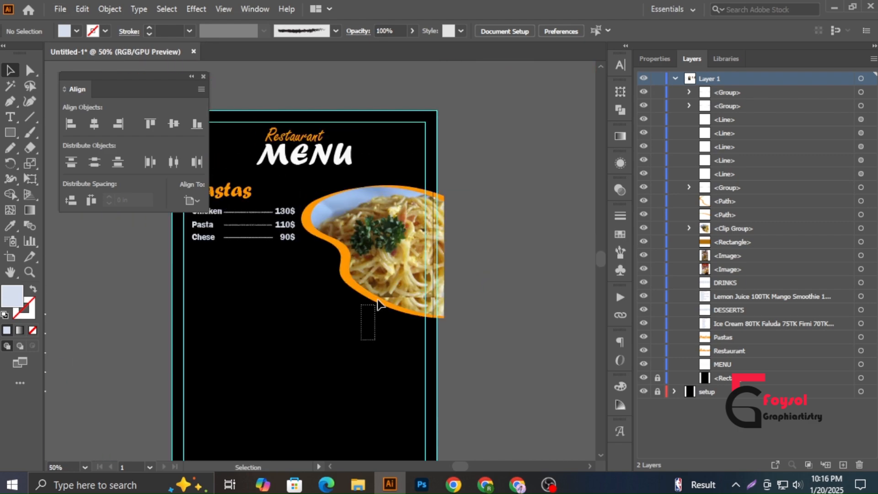
click(384, 259)
drag(384, 258, 401, 239)
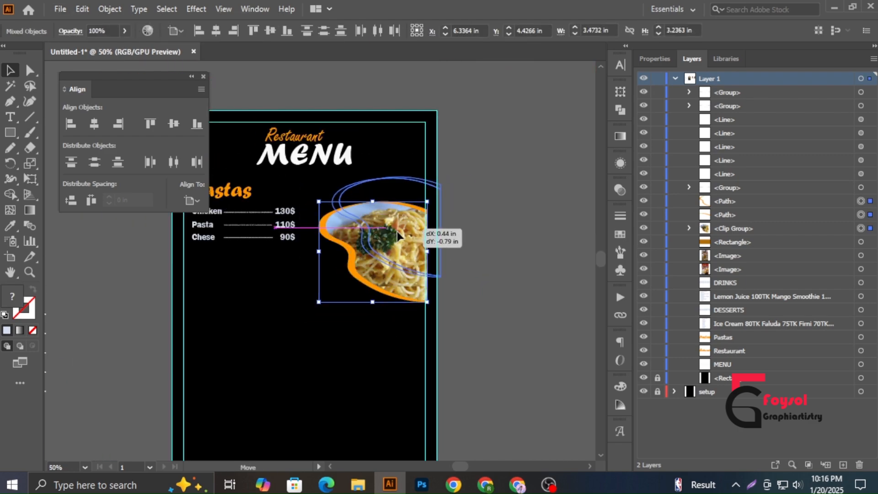
click(488, 257)
Resize the pasta photo with its orange border to about 3.91 × 3.65 in and set it against the page's right edge
scroll(496, 313, down, 2)
scroll(476, 249, up, 2)
click(476, 249)
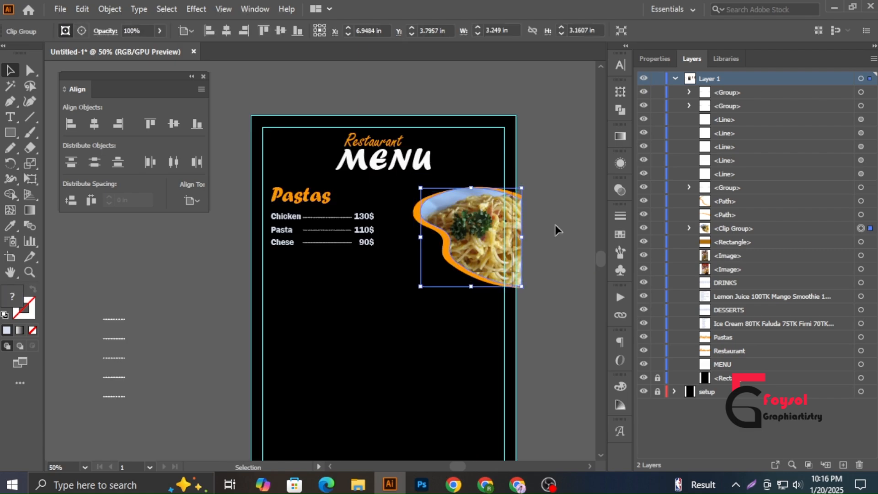
drag(443, 245, 438, 247)
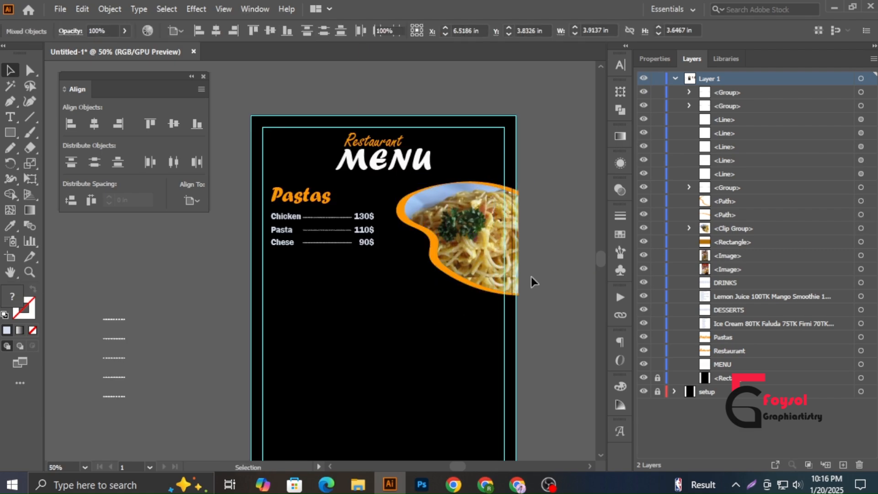
click(530, 280)
Place the DESSERTS heading on the page below the pasta photo and copy the Pastas heading's style onto it
scroll(529, 327, down, 1)
scroll(490, 314, up, 1)
scroll(490, 314, down, 3)
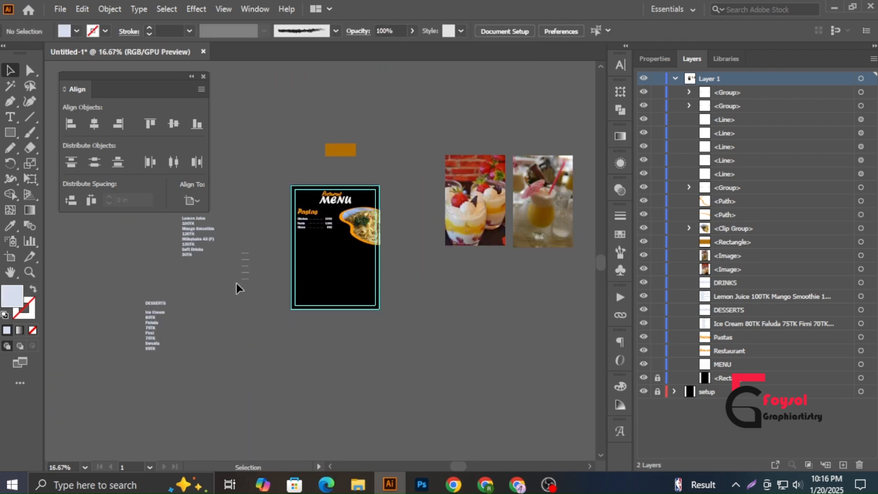
drag(156, 351, 364, 303)
scroll(364, 303, up, 5)
scroll(349, 291, down, 3)
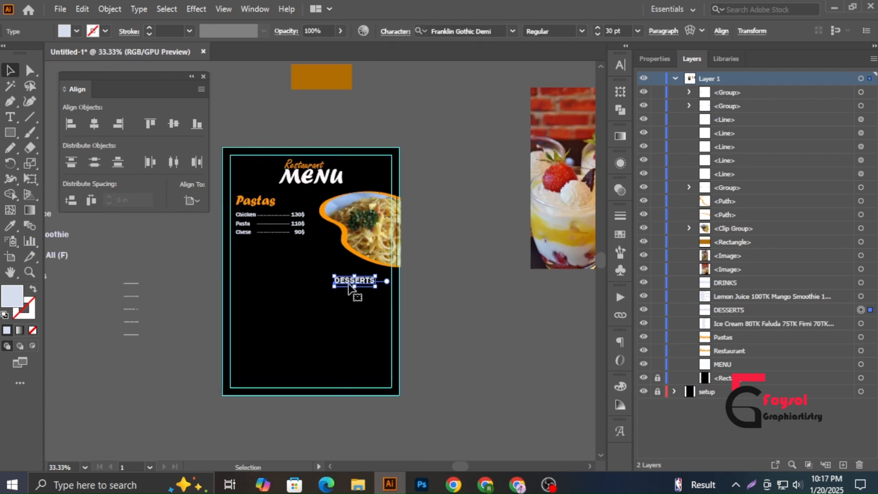
key(i)
click(264, 200)
key(v)
Retype the capitalised desserts heading as "Desserts" with only the first letter in uppercase
scroll(383, 282, up, 3)
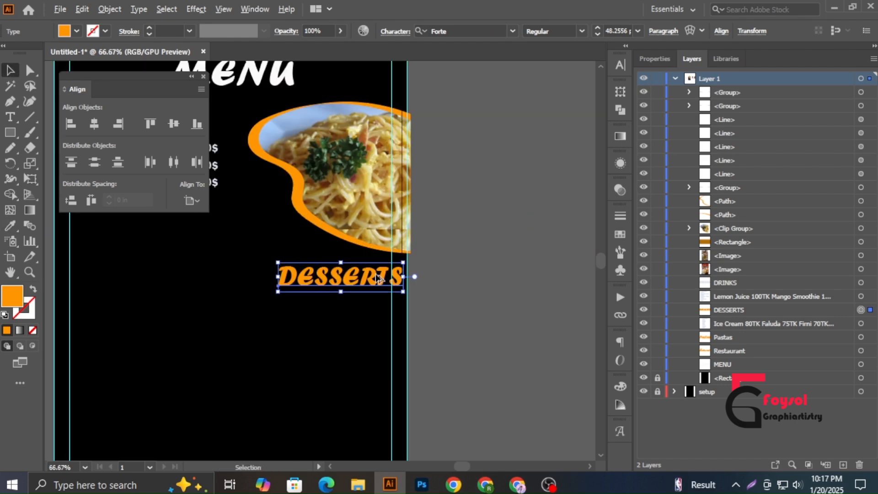
scroll(391, 277, down, 2)
double_click(390, 278)
drag(329, 276, 408, 279)
text(esser)
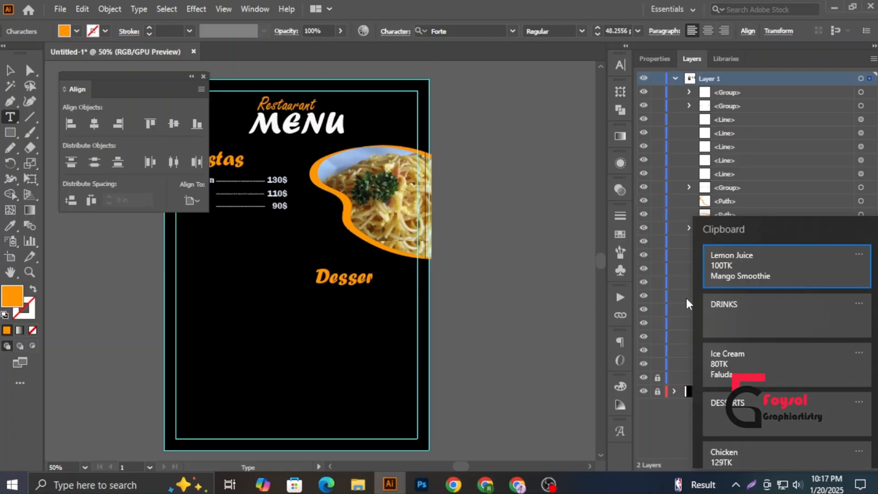
key(super+v)
key(Escape)
text(t)
click(10, 69)
click(476, 316)
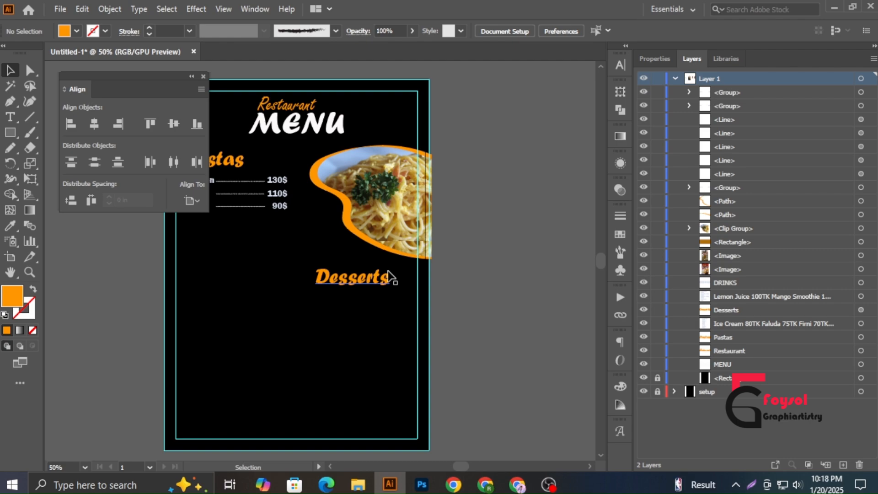
Duplicate the three Pastas item rows with their lines and prices to below the Desserts heading
scroll(459, 279, down, 1)
scroll(459, 279, left, 6)
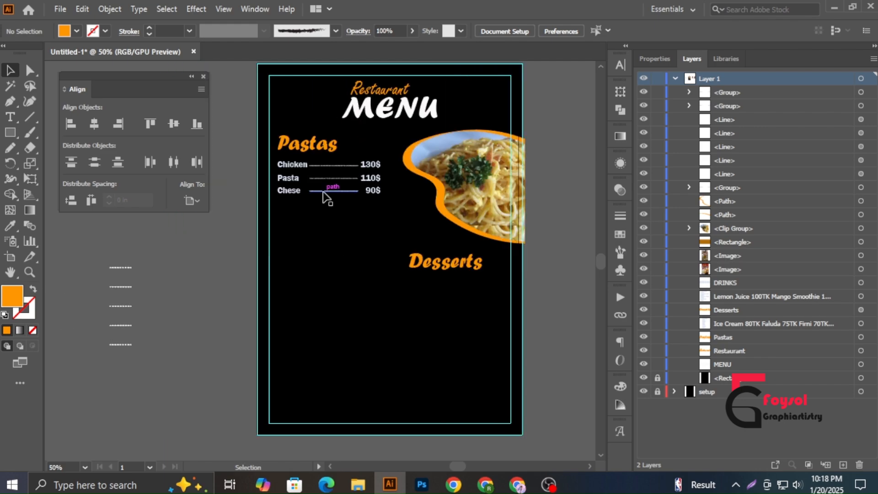
click(324, 191)
shift+click(352, 178)
shift+click(369, 164)
drag(369, 163, 494, 277)
click(549, 280)
Move the Desserts heading left and up so it starts about in line with the copied rows, close under the photo
scroll(423, 275, up, 2)
drag(484, 255, 468, 254)
scroll(461, 252, down, 2)
drag(552, 304, 434, 253)
click(585, 294)
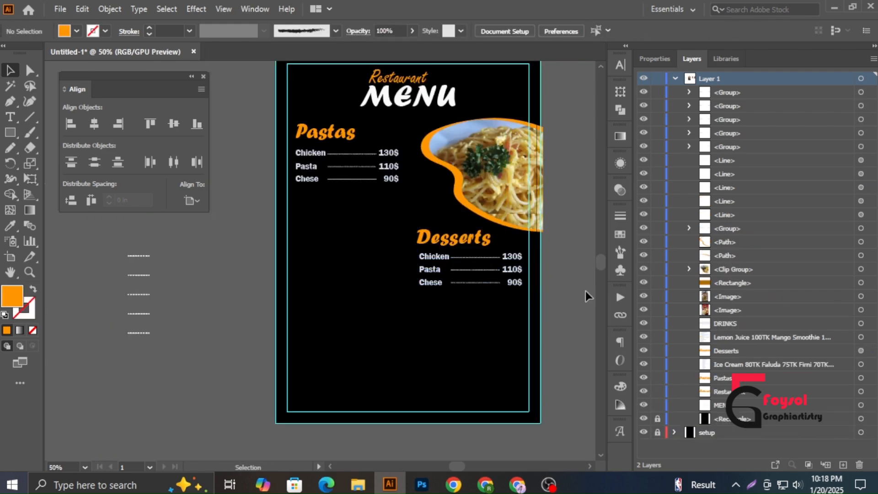
Copy "Ice Cream" from the loose desserts list beside the page and delete it there
scroll(545, 282, down, 1)
click(12, 122)
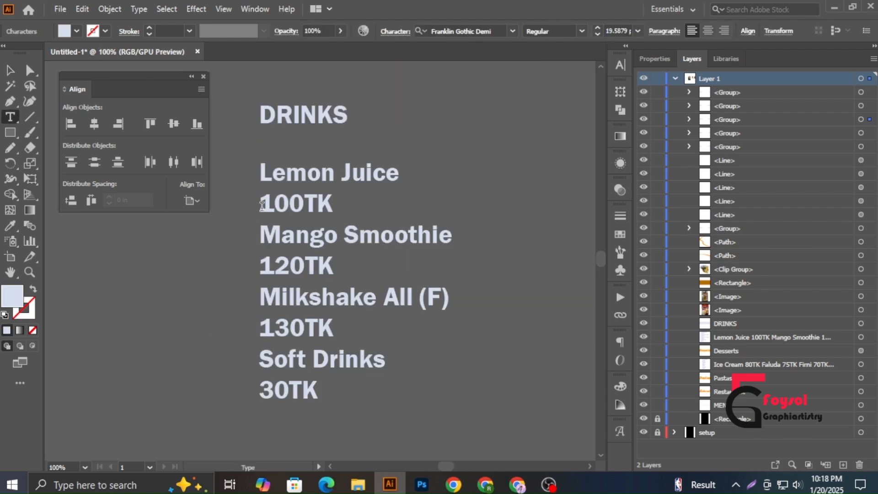
drag(260, 174, 312, 201)
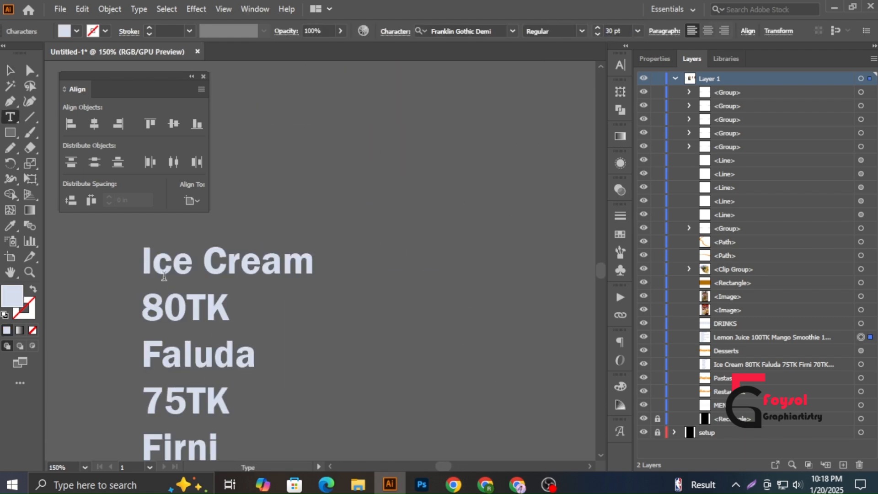
drag(141, 261, 323, 265)
key(ctrl+c)
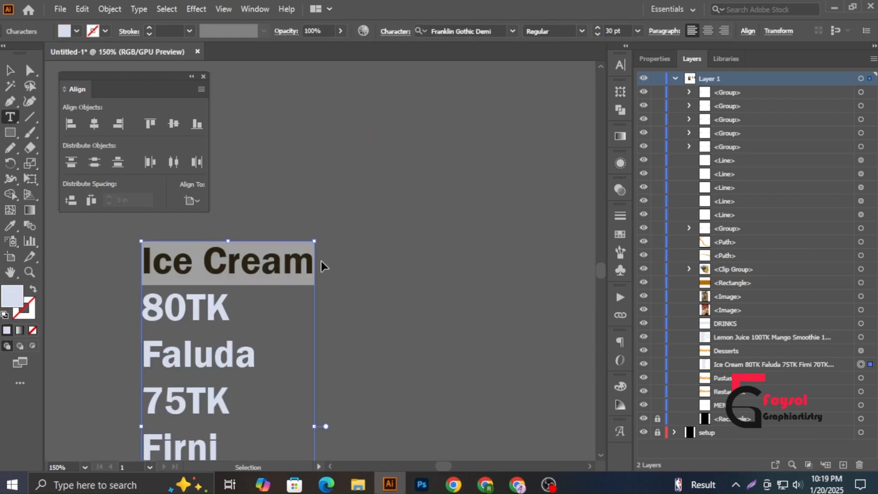
key(BackSpace)
key(ctrl+minus)
key(ctrl+minus)
key(ctrl+minus)
key(ctrl+minus)
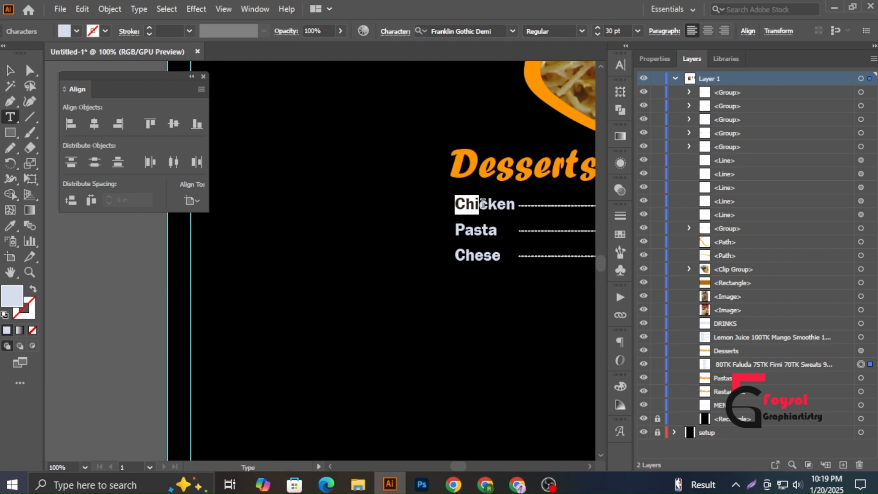
Replace Chicken with "Ice Cream" in the first Desserts row and match its text style to the Pasta item below
drag(467, 204, 515, 205)
key(ctrl+v)
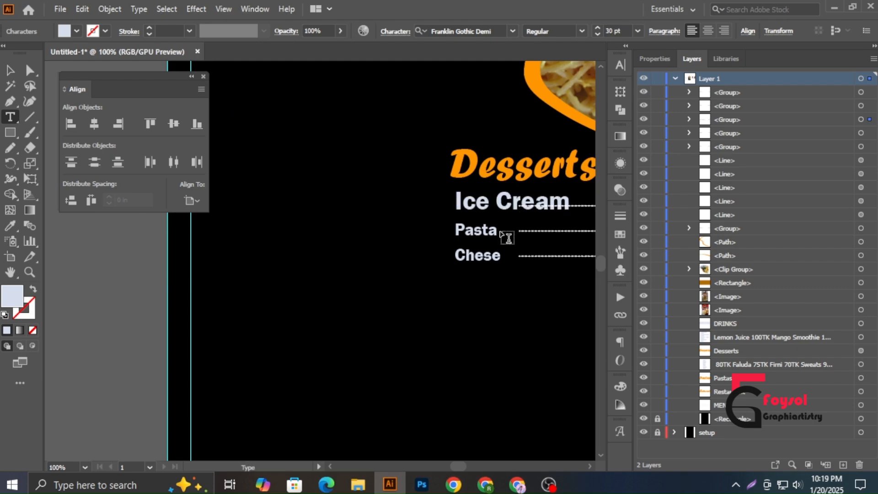
key(Escape)
click(10, 226)
click(458, 229)
click(9, 70)
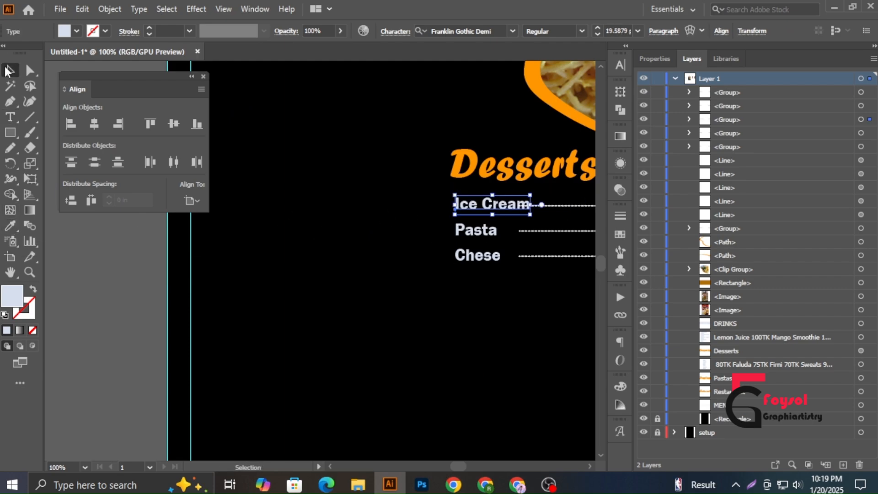
click(402, 304)
Copy "Faluda" from the loose desserts list beside the page
scroll(402, 304, right, 2)
scroll(403, 303, down, 1)
scroll(412, 330, down, 2)
drag(216, 337, 294, 265)
click(10, 117)
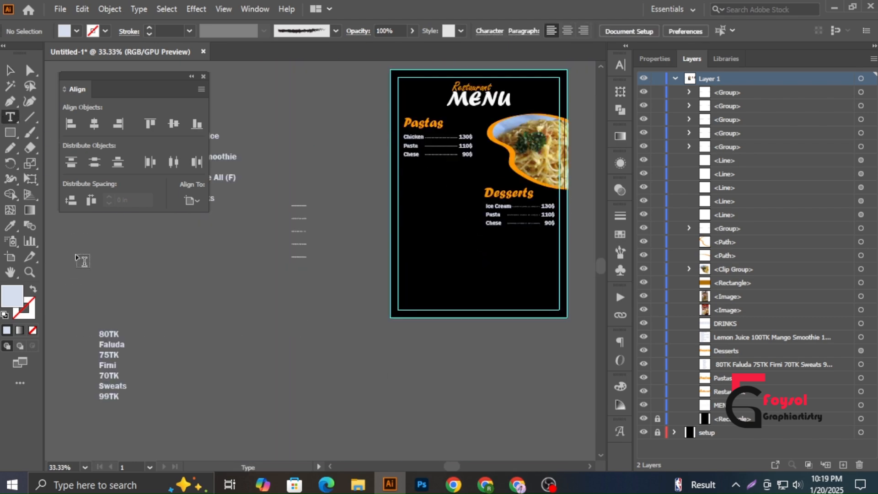
scroll(109, 367, up, 4)
drag(61, 259, 177, 262)
key(ctrl+c)
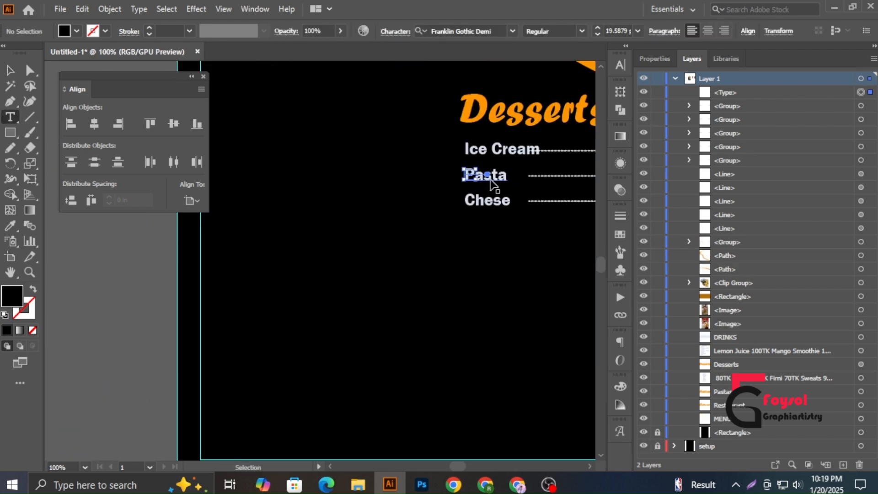
Replace Pasta with "Faluda" in the second Desserts row and match its text style to the Chese item
double_click(488, 180)
key(ctrl+v)
key(Escape)
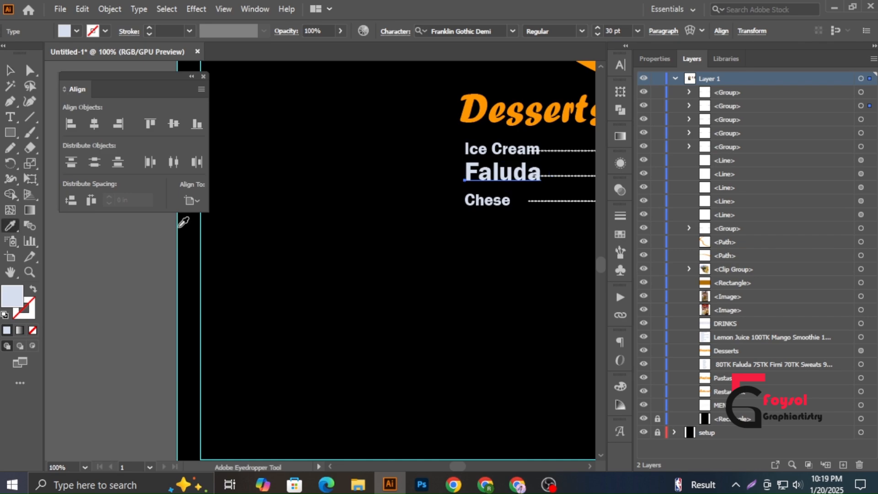
click(488, 200)
click(11, 71)
Cut "Firni" out of the loose desserts list beside the page
scroll(500, 293, down, 3)
click(10, 117)
drag(78, 387, 140, 294)
scroll(139, 294, up, 4)
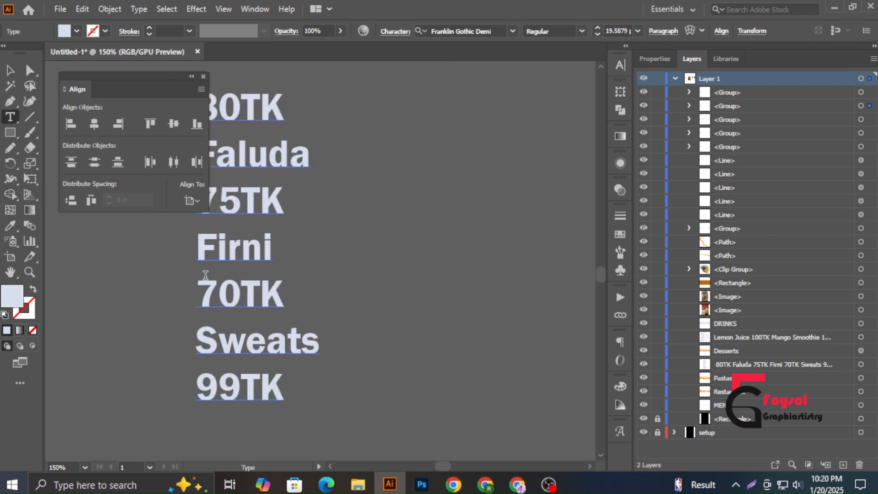
double_click(235, 249)
key(ctrl+x)
scroll(316, 314, down, 4)
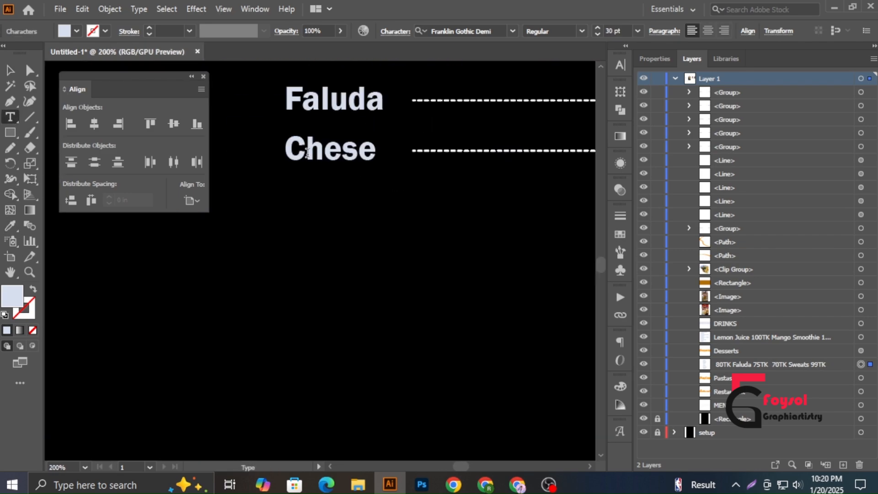
Replace Chese with "Firni" in the third Desserts row and match its text style to Faluda
drag(287, 149, 365, 149)
text(Firni)
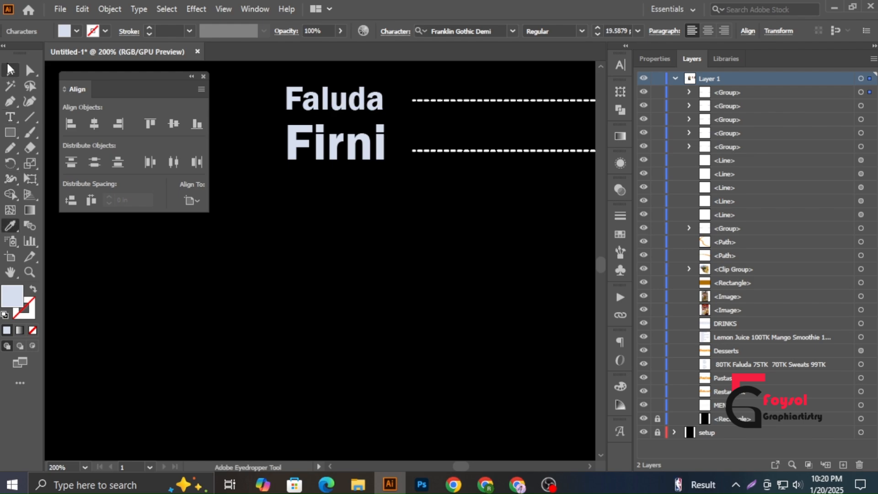
click(10, 70)
click(317, 226)
Cut "Sweats" out of the loose desserts list and return to the Firni row on the page
key(ctrl+0)
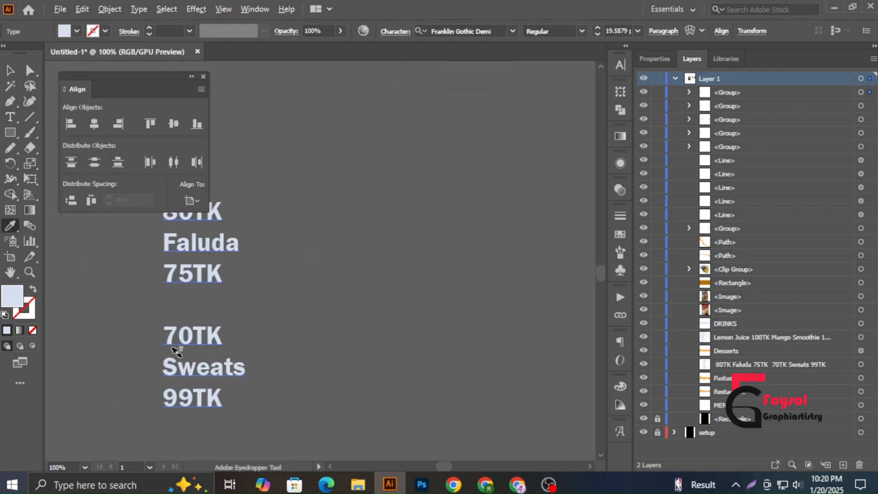
scroll(176, 352, down, 1)
key(ctrl+x)
scroll(241, 366, down, 2)
scroll(248, 371, right, 6)
scroll(328, 181, up, 4)
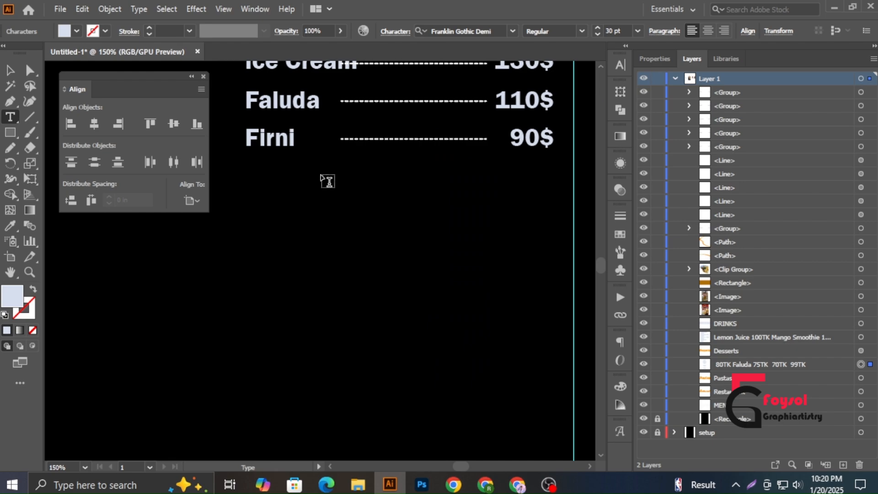
Replace Firni with "Sweats" in the third Desserts row and match its text style to Faluda
scroll(329, 178, up, 1)
scroll(330, 176, left, 1)
drag(340, 184, 291, 195)
key(ctrl+v)
click(14, 69)
key(i)
click(337, 149)
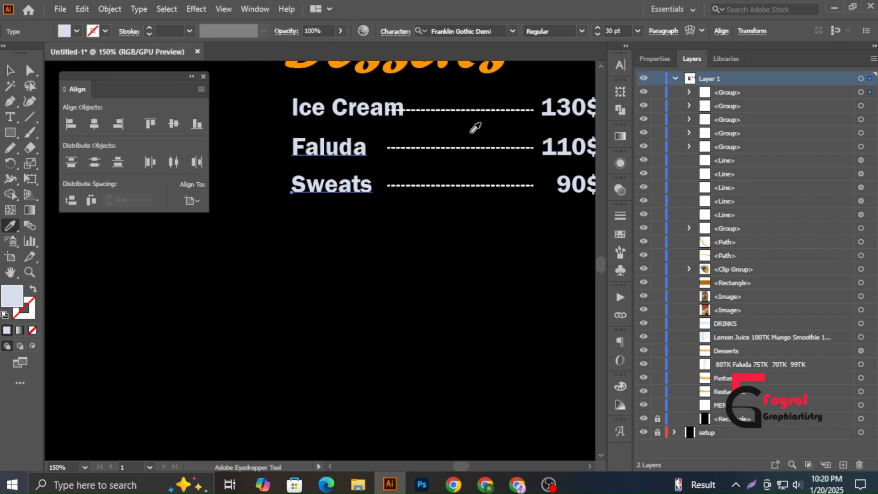
Shorten the start of the Ice Cream row's dashed line so it clears the item name
click(463, 207)
scroll(453, 174, up, 2)
click(379, 159)
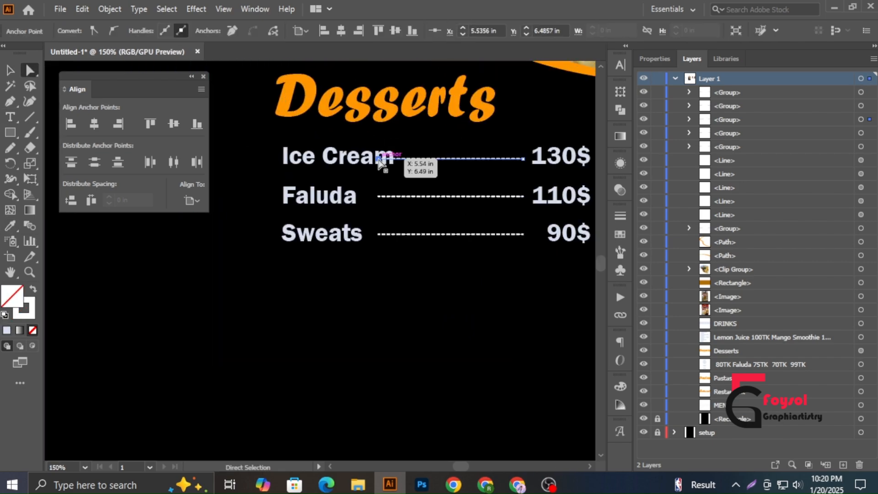
drag(399, 161, 398, 160)
click(356, 279)
Set the Desserts prices to 80$ for Ice Cream, 90$ for Faluda and 100$ for Sweats, lining up the last price
click(10, 117)
scroll(411, 183, right, 2)
drag(530, 160, 487, 165)
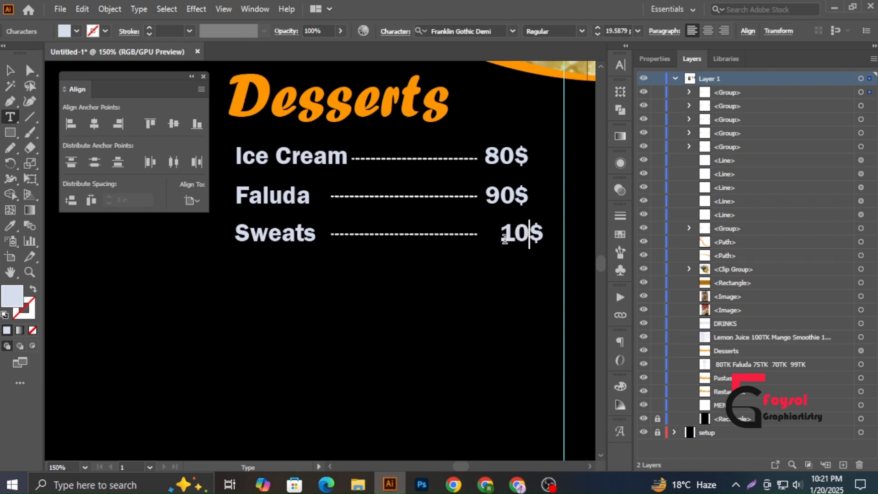
text(0)
key(Escape)
drag(523, 233, 522, 233)
click(525, 290)
scroll(524, 289, down, 4)
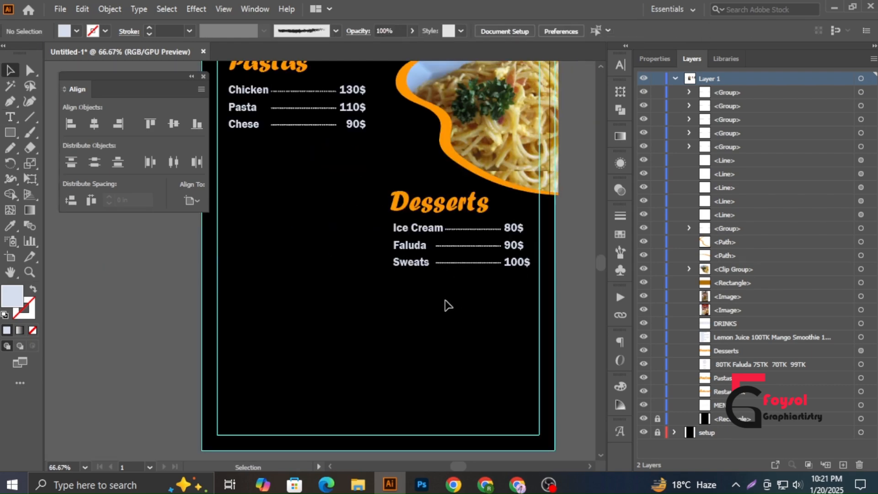
scroll(453, 307, left, 1)
scroll(560, 292, up, 1)
scroll(486, 300, right, 1)
scroll(485, 311, down, 2)
scroll(471, 320, up, 2)
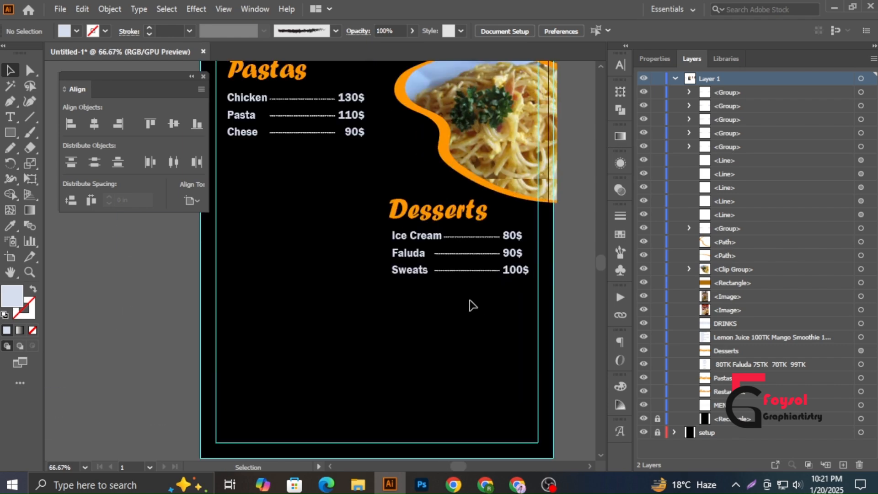
scroll(469, 305, down, 2)
drag(527, 232, 272, 336)
scroll(277, 312, up, 3)
scroll(413, 240, down, 2)
drag(436, 174, 435, 226)
drag(377, 270, 321, 379)
click(322, 292)
Draw a wide, short rectangle across the page's left margin below the Pastas rows
right_click(10, 133)
click(64, 132)
scroll(276, 198, up, 2)
drag(277, 199, 424, 236)
scroll(350, 208, up, 2)
drag(335, 270, 558, 287)
scroll(212, 309, down, 4)
key(ctrl+z)
Duplicate the rectangle twice downward, staggering the copies horizontally into a stack of three strips
key(v)
drag(450, 186, 525, 270)
scroll(525, 271, down, 2)
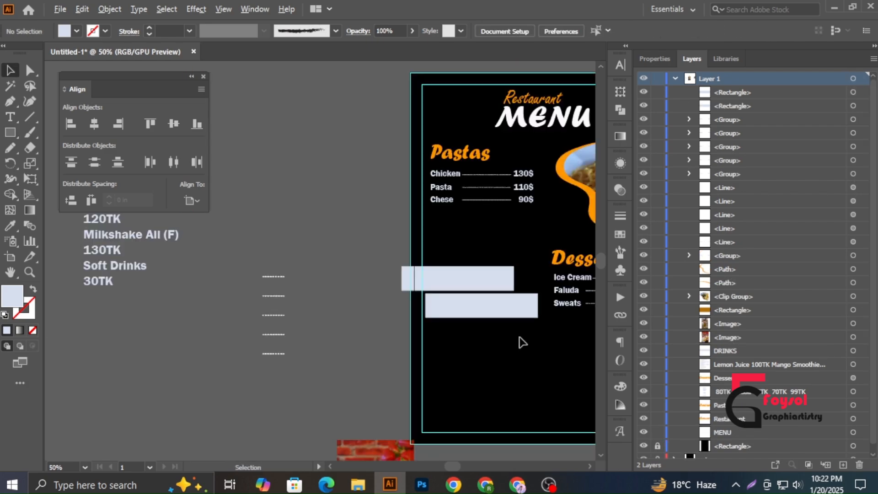
drag(508, 220, 483, 256)
click(323, 241)
scroll(323, 242, down, 1)
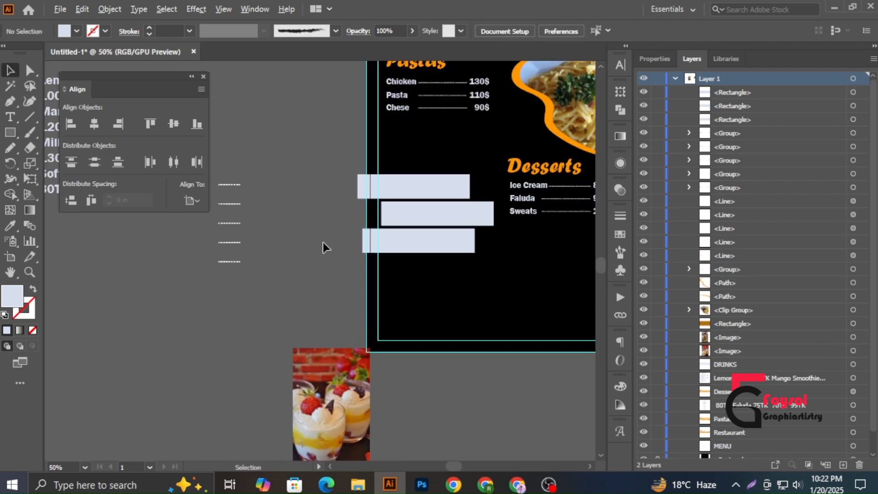
Move the stack of three rectangles slightly up on the page
drag(448, 285, 491, 179)
drag(462, 214, 461, 198)
click(346, 236)
scroll(343, 237, down, 1)
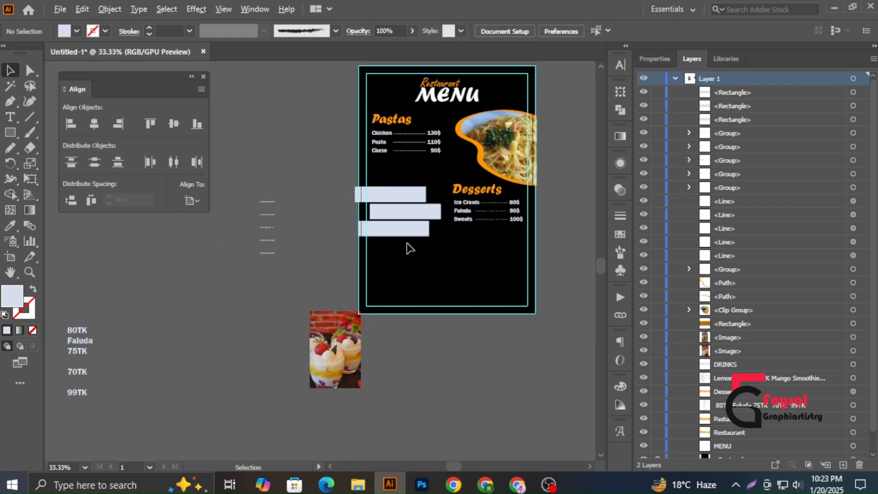
Try the strawberry dessert photo over the rectangle stack, enlarging it to cover the strips
drag(388, 256, 400, 196)
drag(323, 350, 382, 214)
click(418, 257)
drag(422, 253, 515, 313)
scroll(418, 257, up, 2)
click(413, 235)
scroll(515, 313, down, 3)
scroll(320, 325, up, 1)
scroll(427, 378, up, 1)
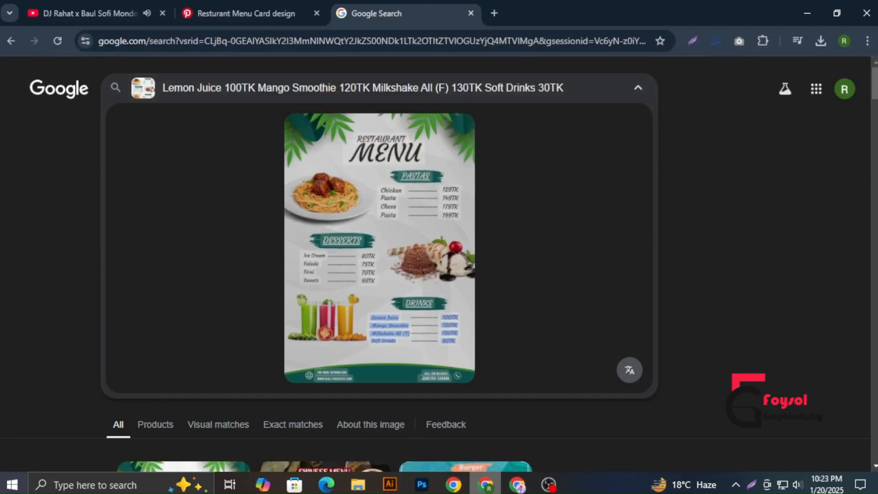
Open the Immerse image site in a new browser tab and search for DESSERTS
click(494, 13)
text(i)
key(Return)
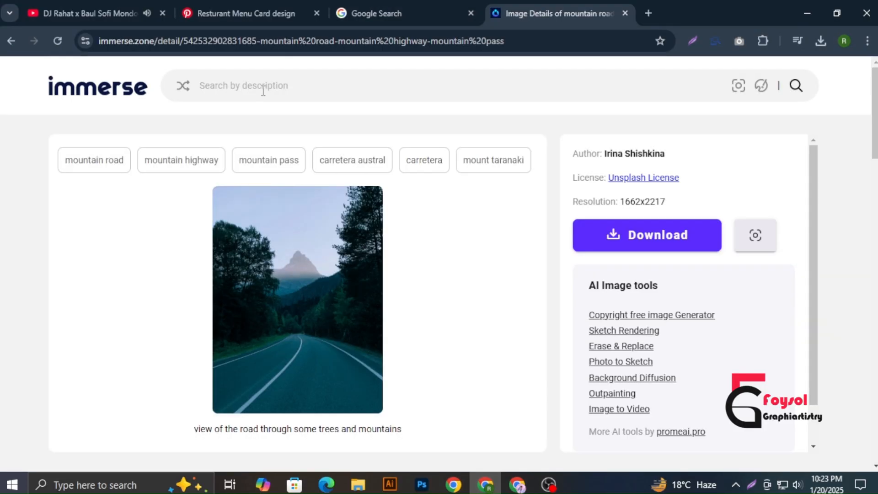
click(274, 86)
click(278, 156)
Browse the dessert images and open the photo of a white plate with small cups and a strawberry cake
scroll(512, 297, down, 15)
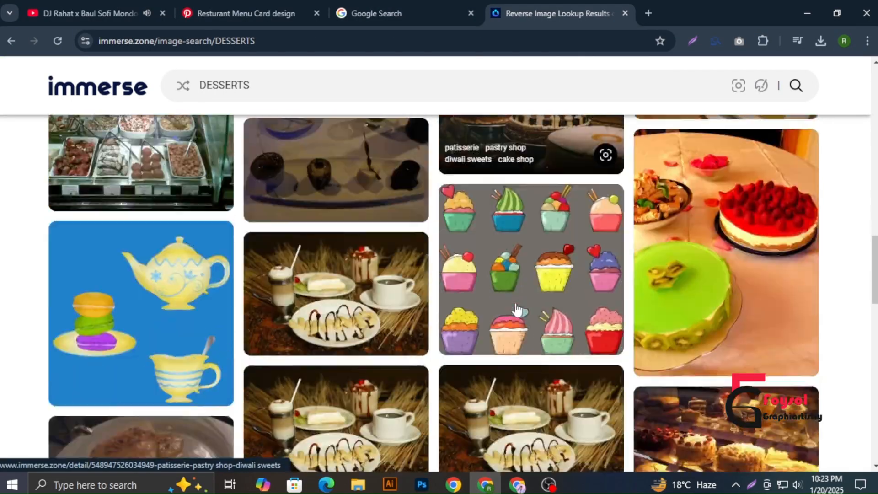
scroll(514, 317, down, 8)
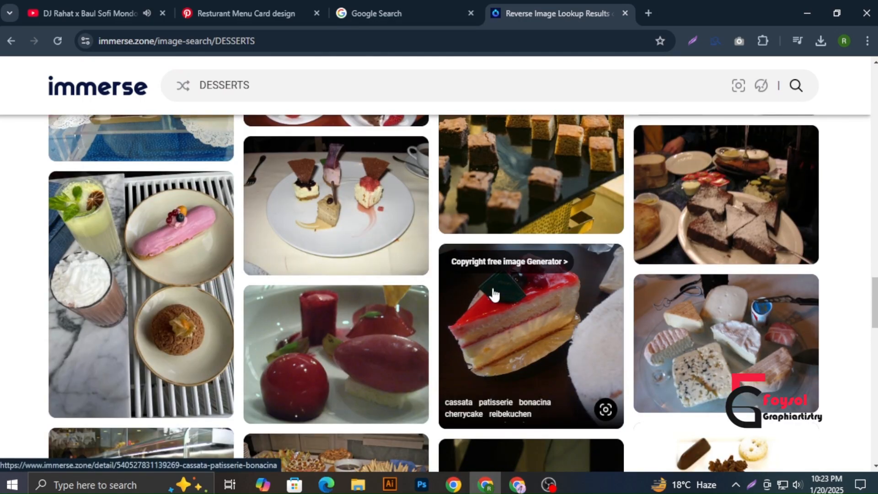
scroll(483, 274, down, 10)
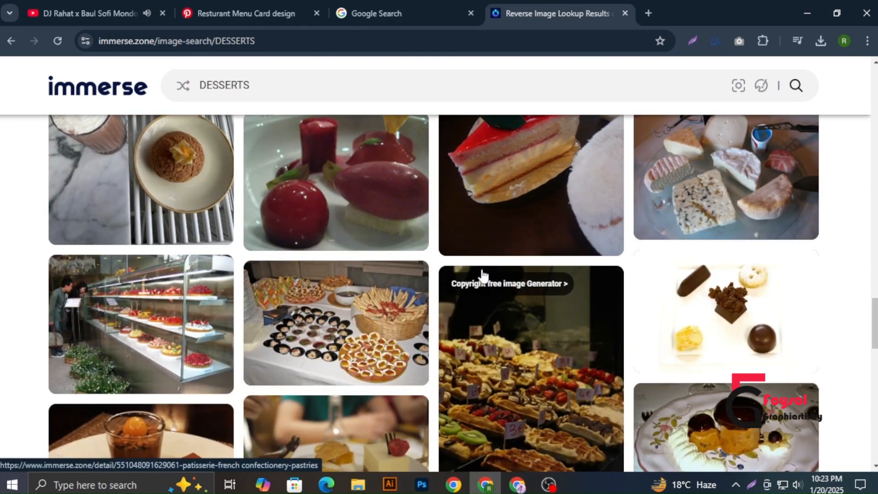
scroll(464, 256, up, 1)
click(465, 256)
scroll(465, 256, down, 5)
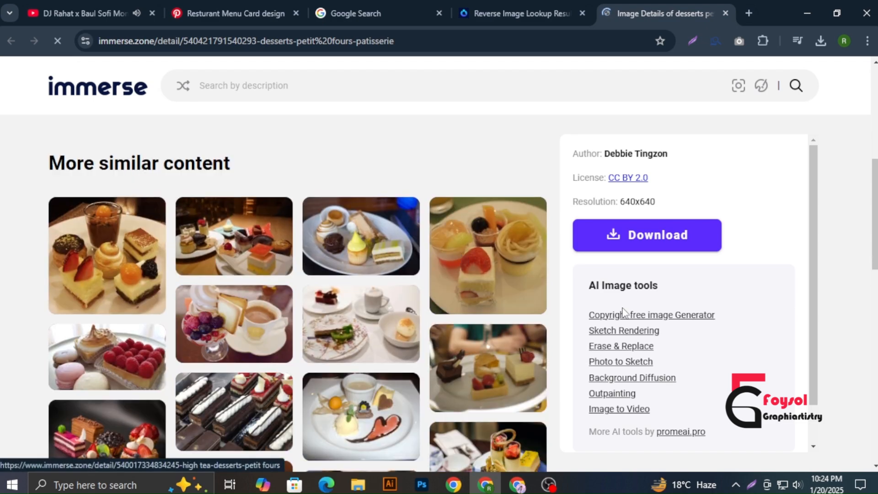
click(461, 257)
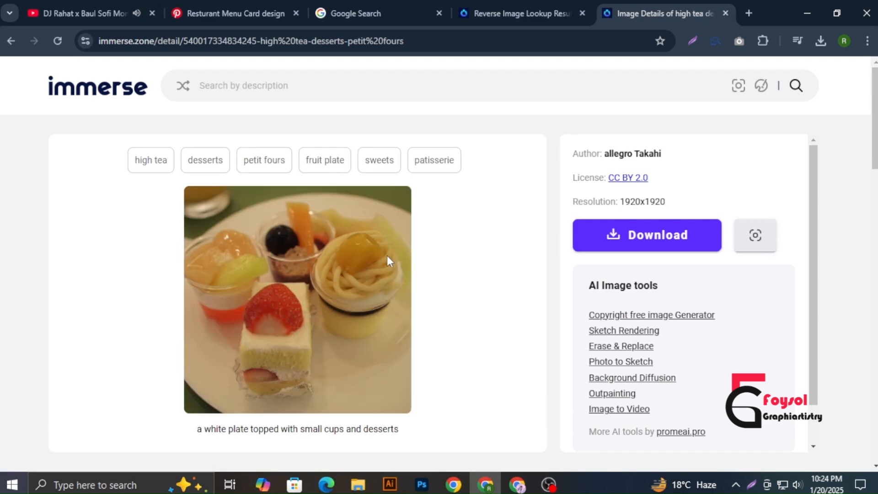
Download the dessert photo at Medium 1920 x 1920 and copy the image from the opened 4199382.webp file
click(640, 236)
click(640, 282)
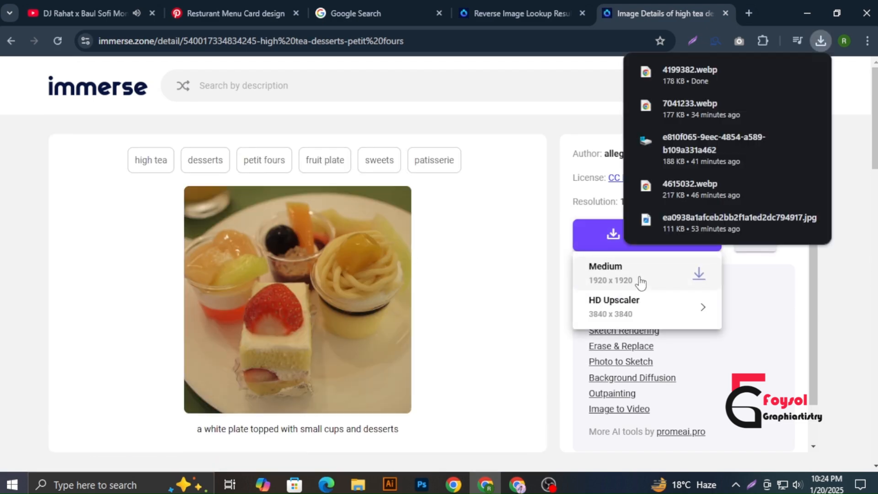
click(821, 41)
click(683, 97)
right_click(433, 196)
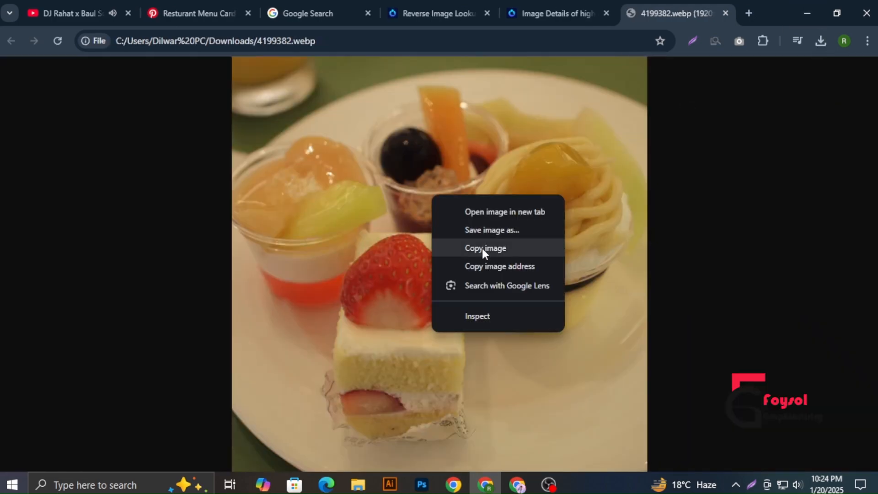
click(483, 249)
Switch to Illustrator, paste the dessert photo, fit it over the rectangle stack and place it beneath the rectangles in the layer order
click(390, 484)
key(ctrl+v)
scroll(470, 347, down, 5)
drag(494, 274, 350, 295)
scroll(447, 328, up, 6)
drag(402, 326, 413, 338)
drag(387, 323, 399, 322)
click(427, 349)
drag(728, 92, 731, 142)
Duplicate a fourth rectangle at the bottom of the stack and combine all four into a compound path
drag(392, 300, 407, 325)
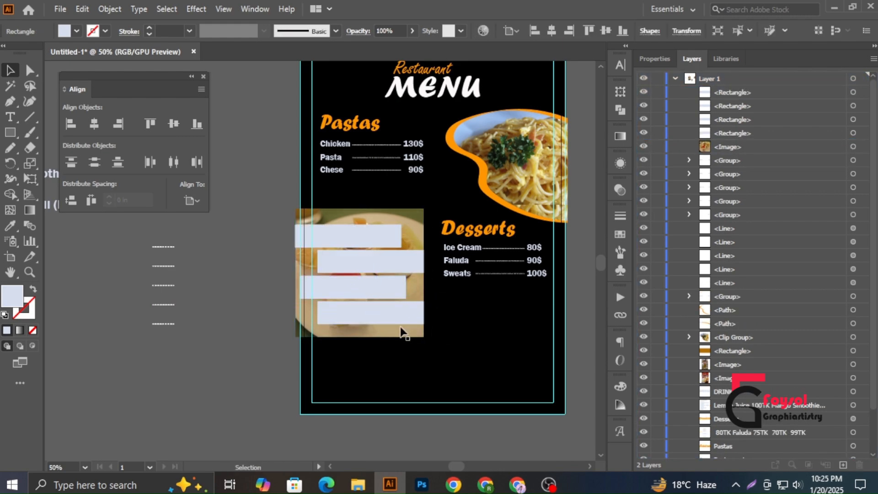
shift+click(394, 292)
shift+click(405, 263)
shift+click(393, 240)
right_click(408, 262)
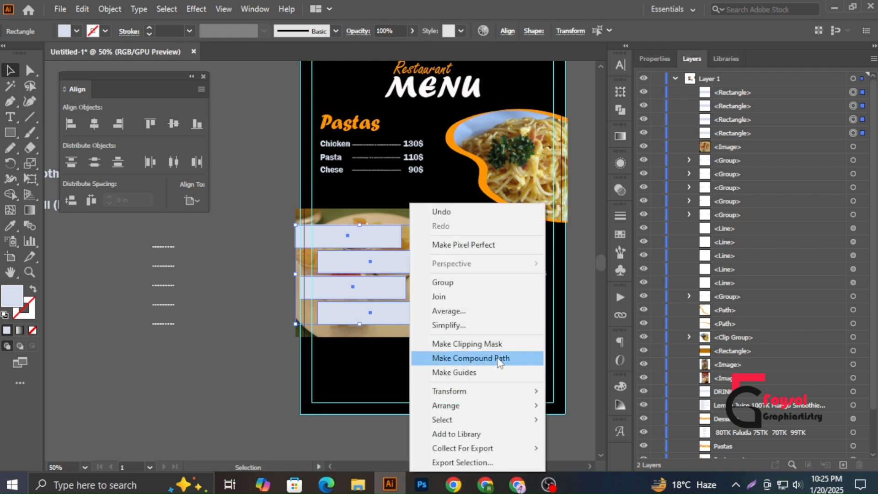
click(497, 304)
Try clipping the dessert photo inside the four square-cornered rectangles
shift+click(421, 333)
key(ctrl+7)
click(195, 329)
scroll(380, 412, down, 1)
scroll(378, 398, up, 2)
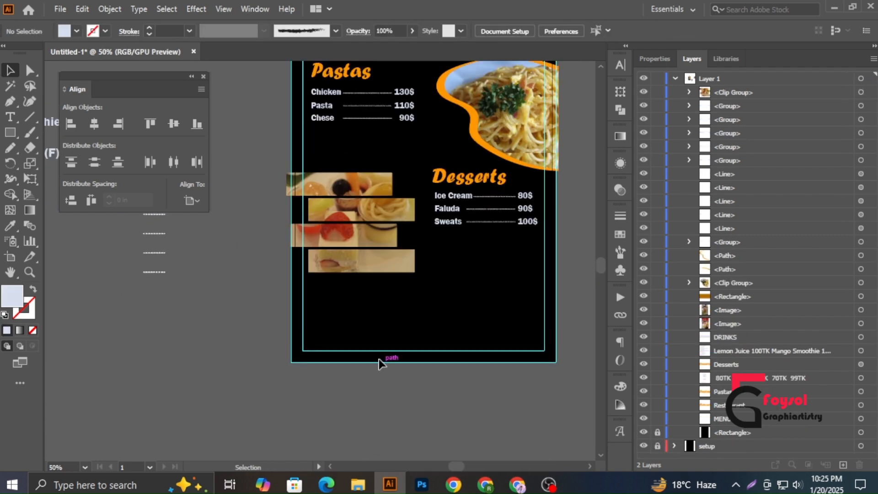
key(ctrl+z)
key(ctrl+z)
Round the corners of the four rectangles and clip the dessert photo inside them
key(a)
drag(399, 193, 405, 197)
click(10, 71)
drag(236, 263, 365, 315)
drag(366, 315, 366, 289)
key(ctrl+7)
click(304, 323)
scroll(427, 343, down, 2)
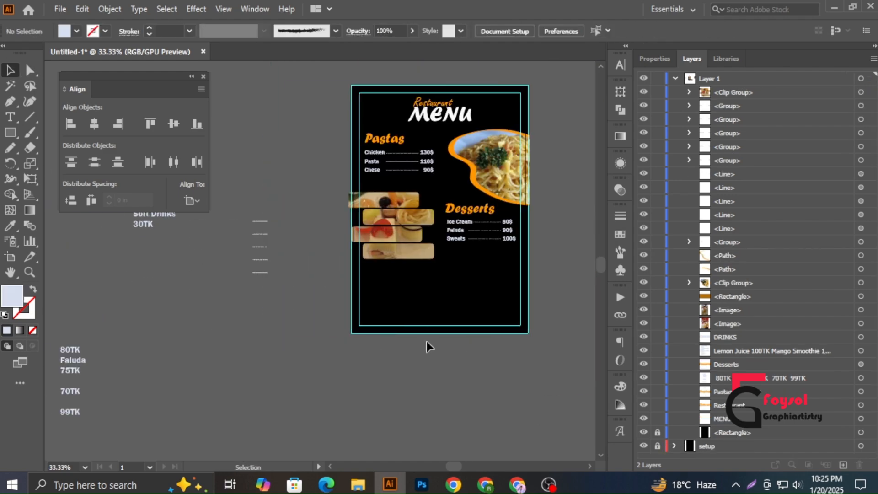
Scale the clipped dessert strips down slightly and shift them right to the page's left margin guide
scroll(411, 299, up, 1)
scroll(380, 251, up, 3)
click(427, 185)
drag(471, 114, 456, 123)
drag(363, 182, 382, 180)
click(314, 326)
scroll(315, 327, down, 3)
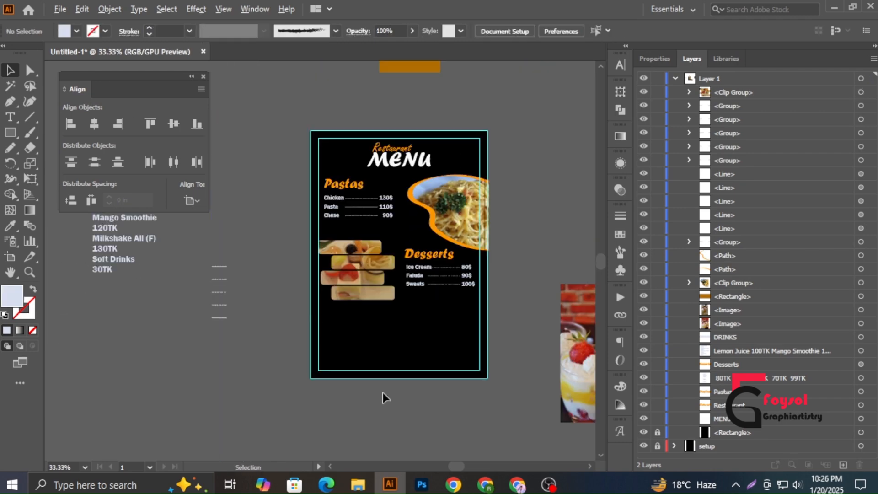
Give the dessert clip group's compound clipping path a 1 pt stroke in color D6DEEE
scroll(383, 392, up, 2)
click(688, 93)
click(854, 106)
click(621, 387)
click(469, 381)
click(473, 413)
click(427, 361)
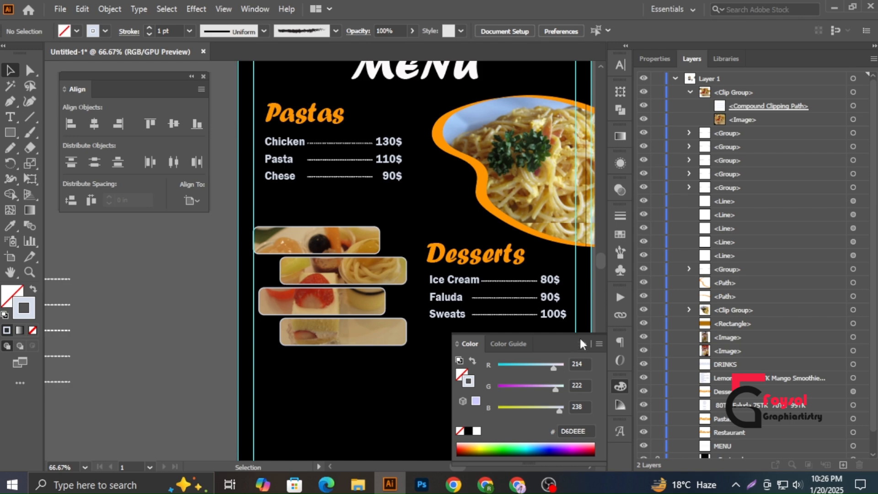
click(594, 342)
Collapse the floating Align panel and move it clear of the artwork
scroll(412, 311, down, 1)
scroll(404, 339, right, 2)
scroll(389, 328, down, 4)
scroll(386, 328, right, 1)
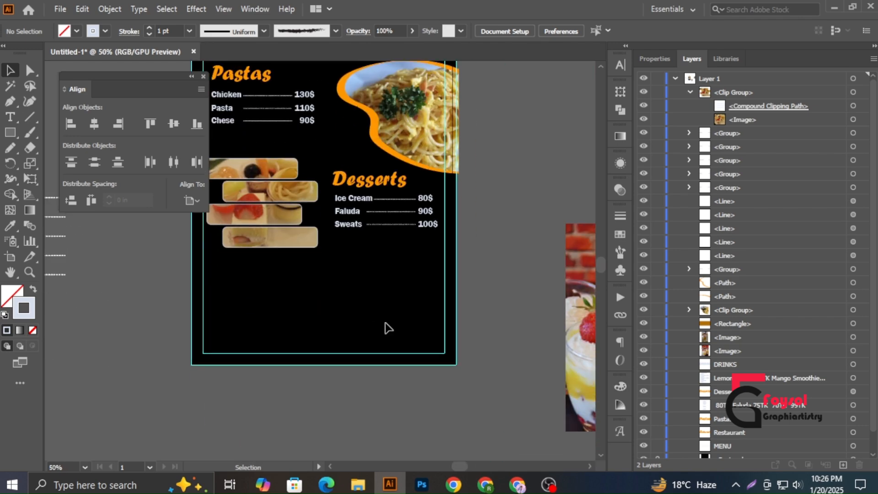
drag(162, 83, 182, 73)
scroll(255, 284, up, 3)
scroll(292, 275, down, 2)
click(206, 72)
drag(85, 76, 170, 102)
scroll(292, 291, up, 2)
scroll(205, 269, down, 2)
Place the DRINKS heading below the dessert strips and left-align it with the Pastas heading
drag(67, 179, 252, 281)
shift+click(233, 187)
click(167, 99)
click(169, 146)
drag(246, 105, 193, 90)
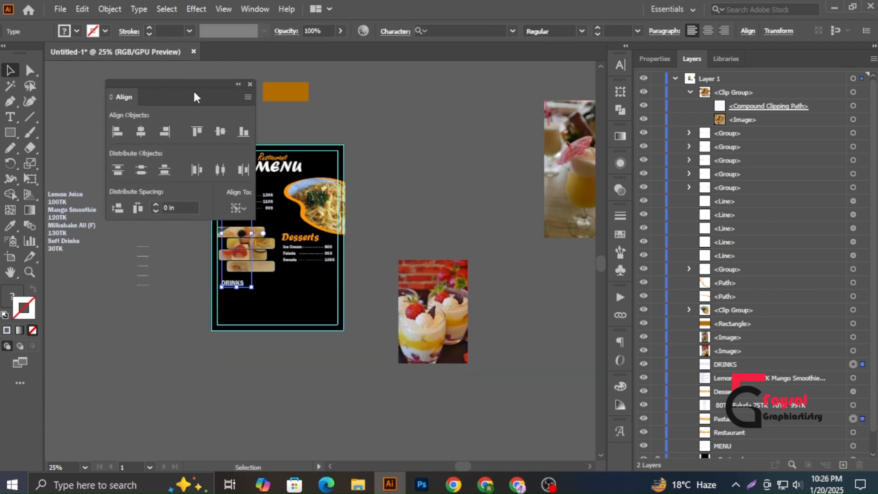
click(240, 84)
Match the DRINKS heading's text style to the orange Pastas heading
click(235, 292)
scroll(237, 292, up, 2)
click(226, 278)
click(11, 226)
click(235, 81)
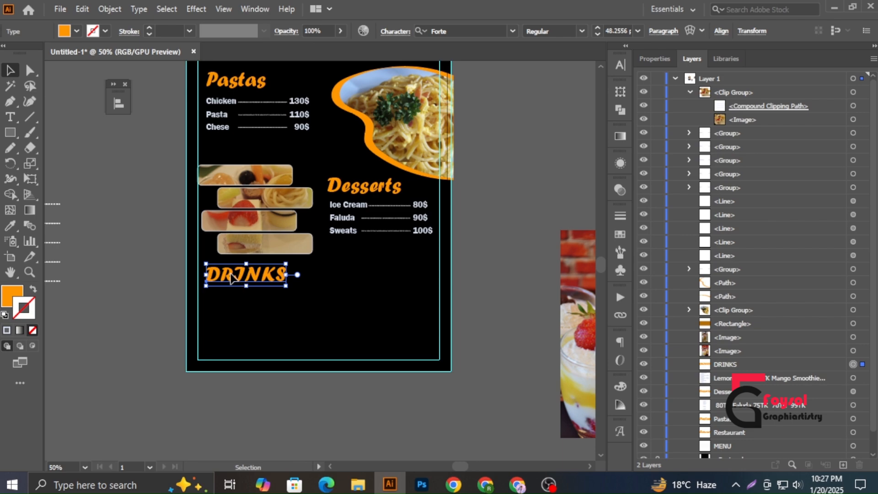
Retype the DRINKS heading as "Drinks"
double_click(233, 278)
drag(221, 276, 280, 276)
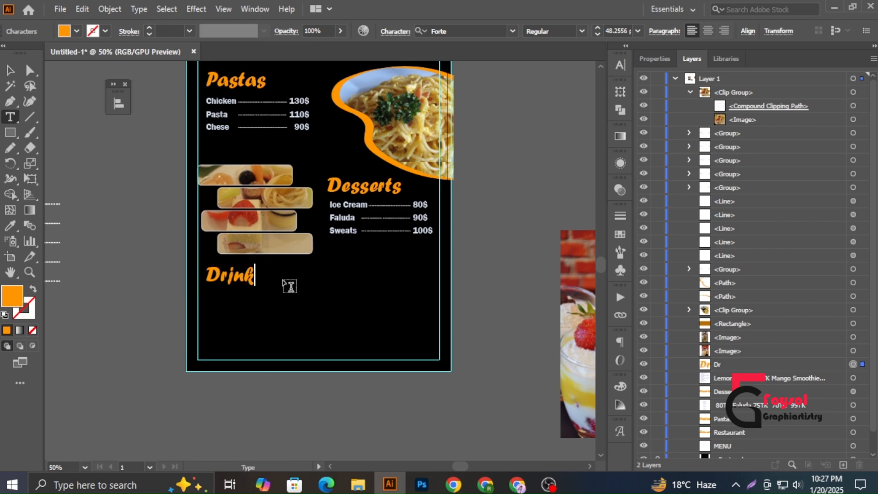
key(Escape)
key(super+v)
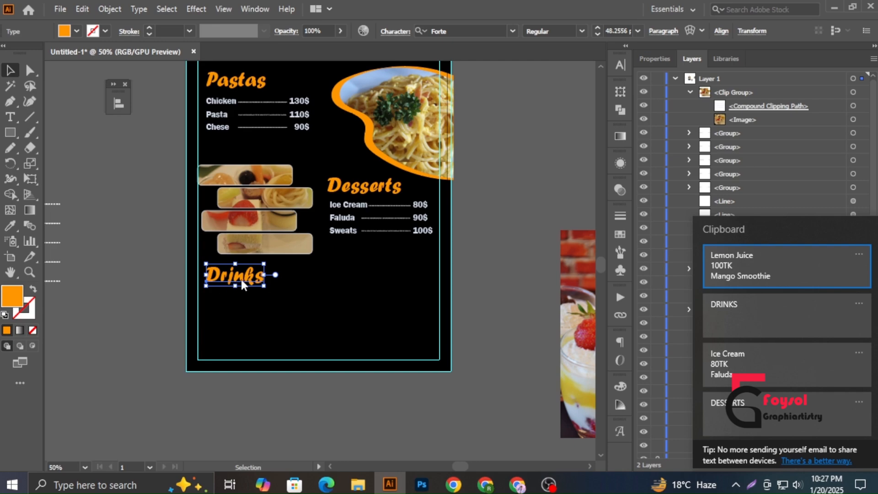
click(315, 408)
key(t)
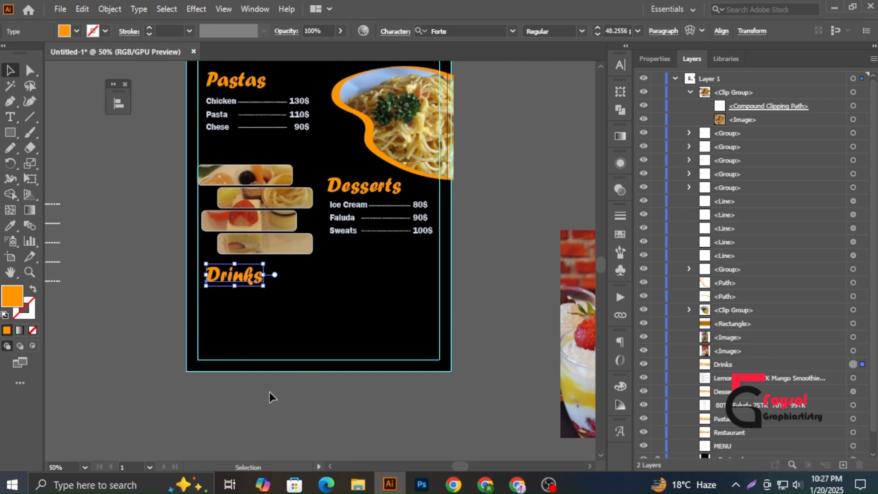
Move the loose drinks list down beside the page's lower-left corner
click(333, 397)
key(ctrl+minus)
key(ctrl+minus)
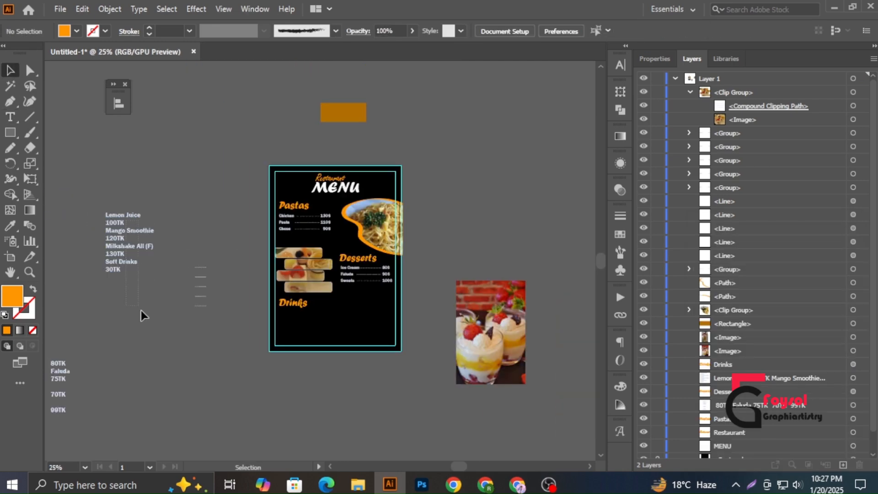
drag(141, 310, 57, 277)
drag(125, 246, 187, 377)
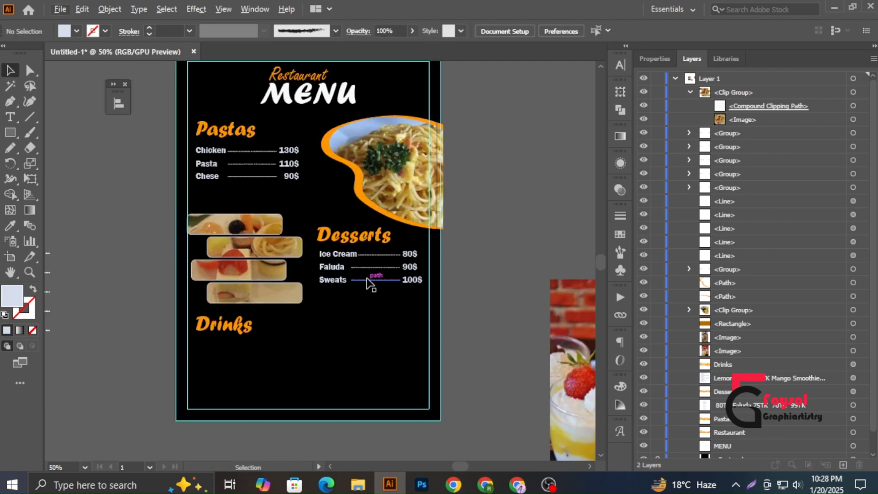
Duplicate the three Desserts rows with their dashed lines and prices beneath the Drinks heading
click(369, 280)
shift+click(383, 267)
shift+click(379, 255)
drag(379, 254, 273, 357)
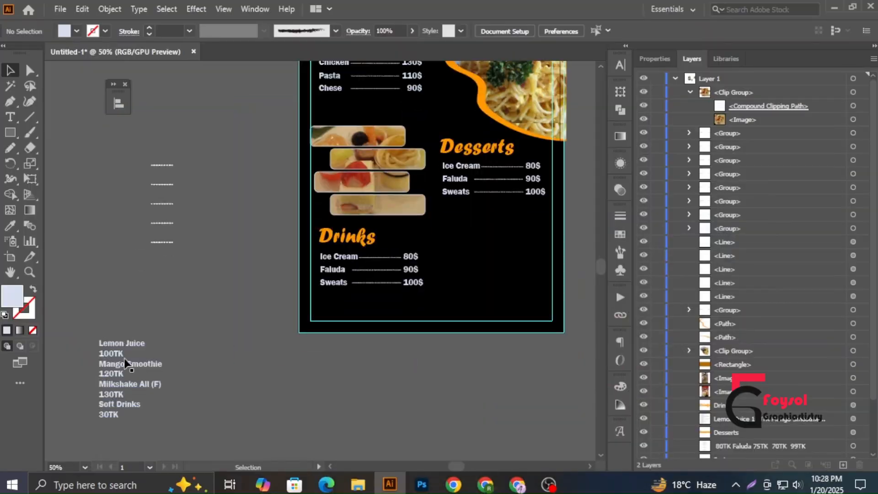
Replace the item names under the Drinks heading with Lemon Juice, Milkshake and Soft Drinks cut from the loose list
scroll(124, 358, down, 1)
key(ctrl+=)
drag(91, 318, 152, 318)
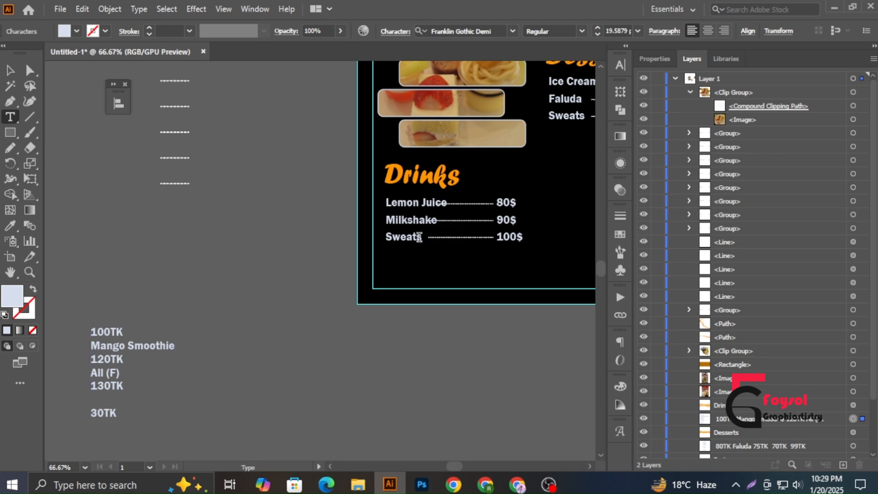
Try to shorten the three Drinks dashed lines together by moving their start points past the item names
click(15, 75)
key(ctrl+plus)
key(ctrl+plus)
ctrl+click(412, 182)
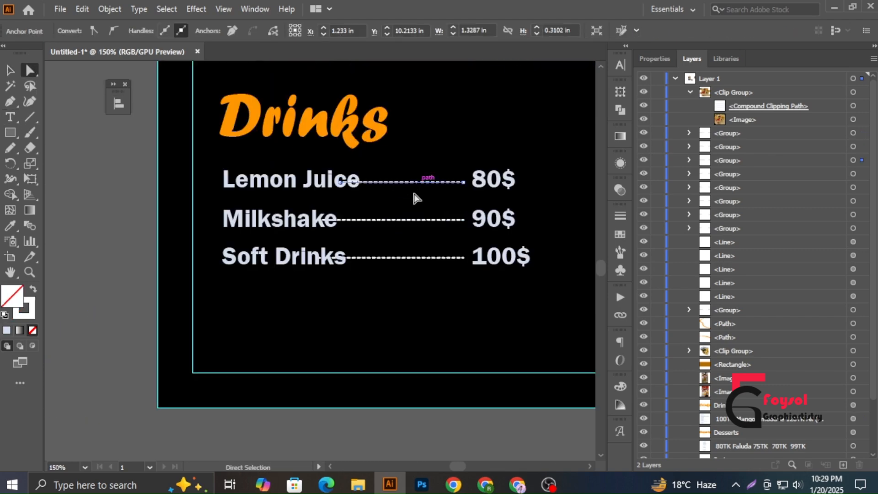
ctrl+shift+click(408, 220)
ctrl+shift+click(400, 258)
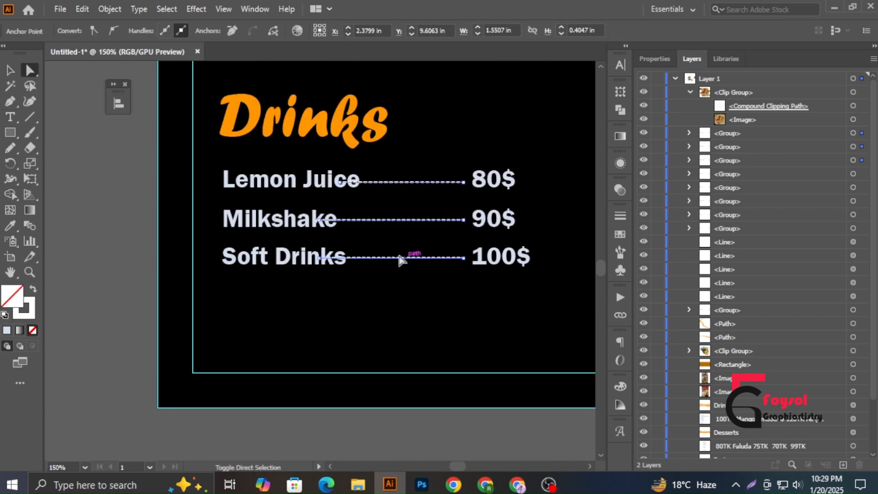
ctrl+shift+click(317, 220)
drag(318, 220, 337, 220)
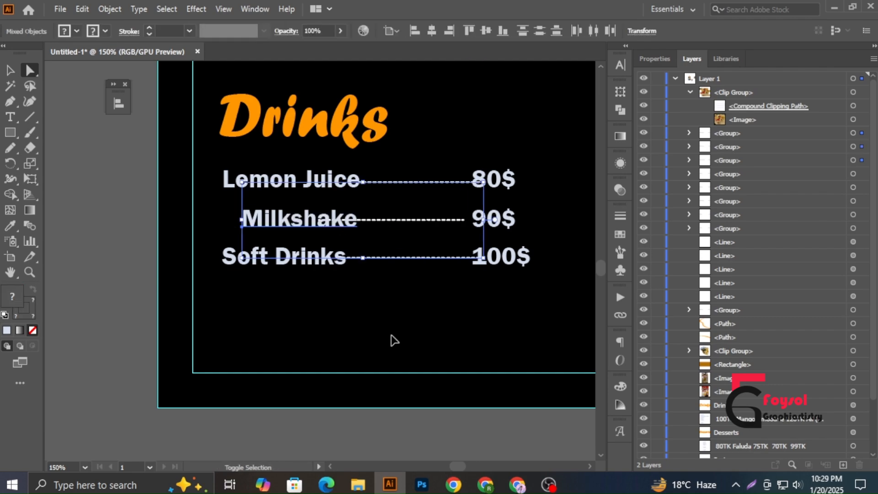
ctrl+shift+click(318, 179)
Delete the three distorted item rows with their dashed lines and prices beneath the Drinks heading
key(ctrl+minus)
key(ctrl+minus)
key(ctrl+minus)
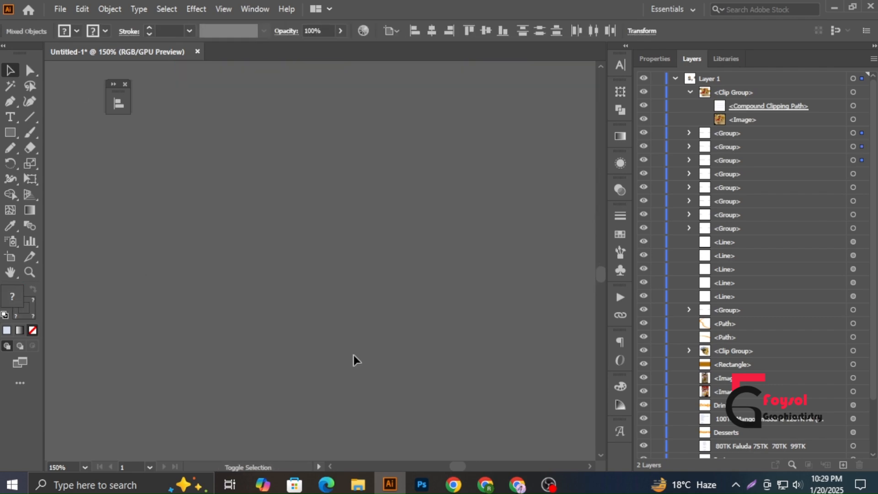
scroll(396, 242, up, 5)
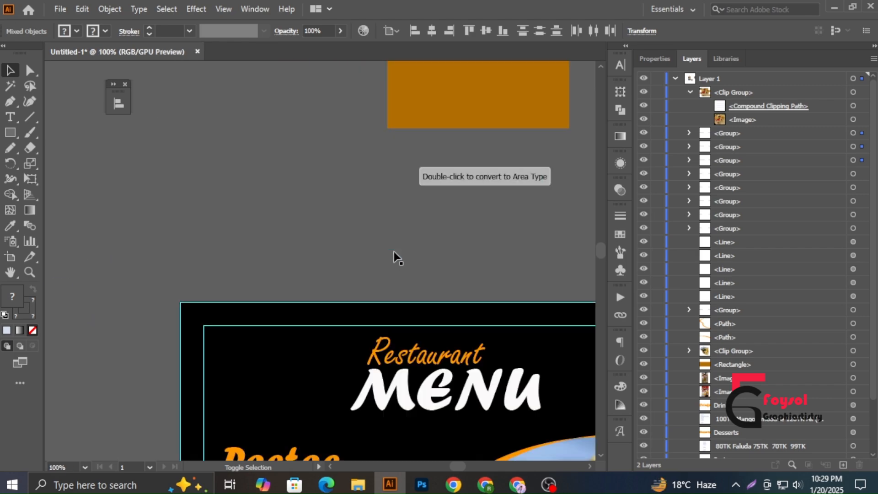
scroll(394, 254, down, 3)
drag(398, 322, 347, 325)
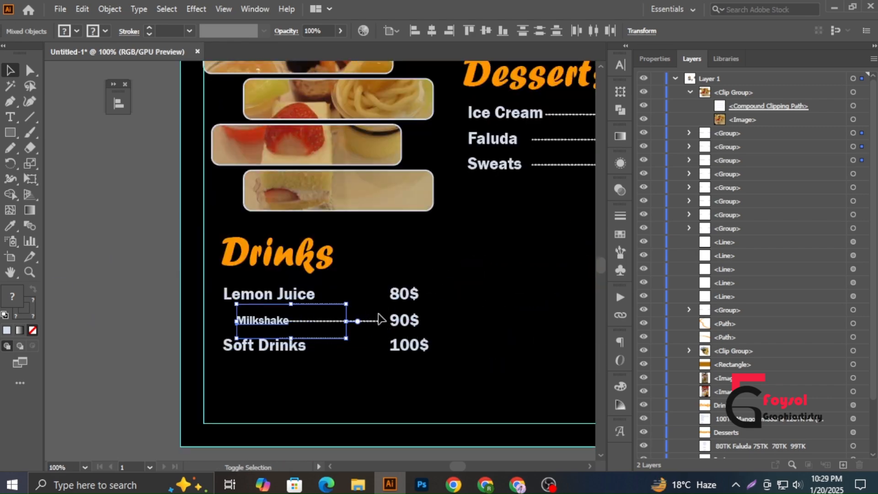
drag(450, 358, 251, 351)
key(Delete)
drag(345, 280, 405, 335)
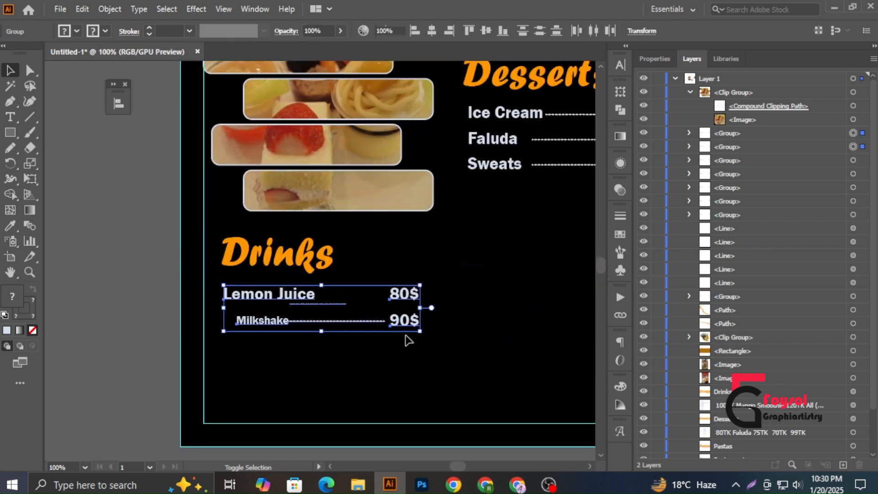
key(Delete)
Duplicate the Ice Cream, Faluda and Sweats rows from Desserts beneath the Drinks heading again
scroll(431, 330, down, 2)
shift+click(471, 221)
drag(525, 280, 384, 341)
scroll(531, 326, up, 1)
shift+click(448, 195)
click(446, 342)
Paste the Lemon Juice drinks list from the clipboard history as loose text below the page's lower-left corner
click(11, 117)
triple_click(308, 316)
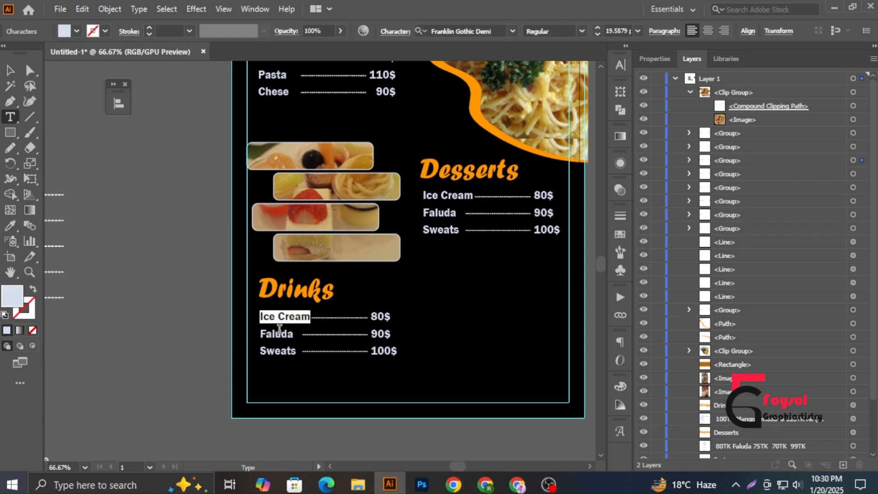
key(super+v)
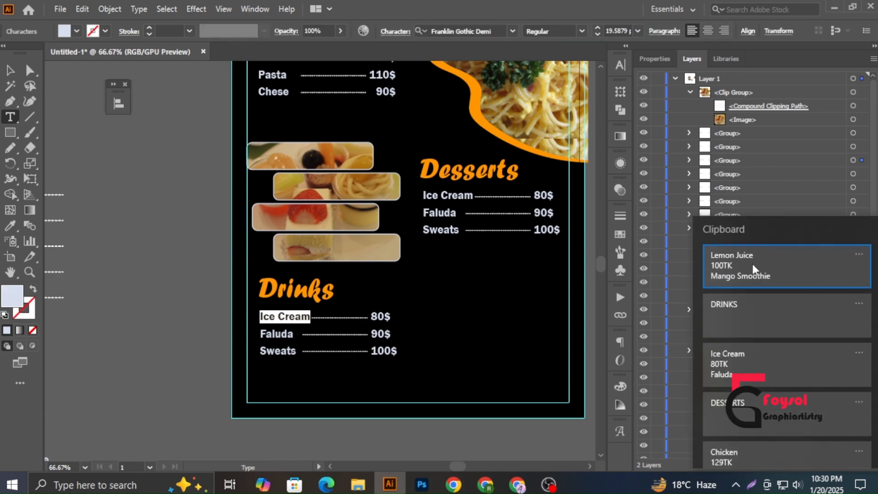
click(753, 267)
key(ctrl+z)
click(87, 247)
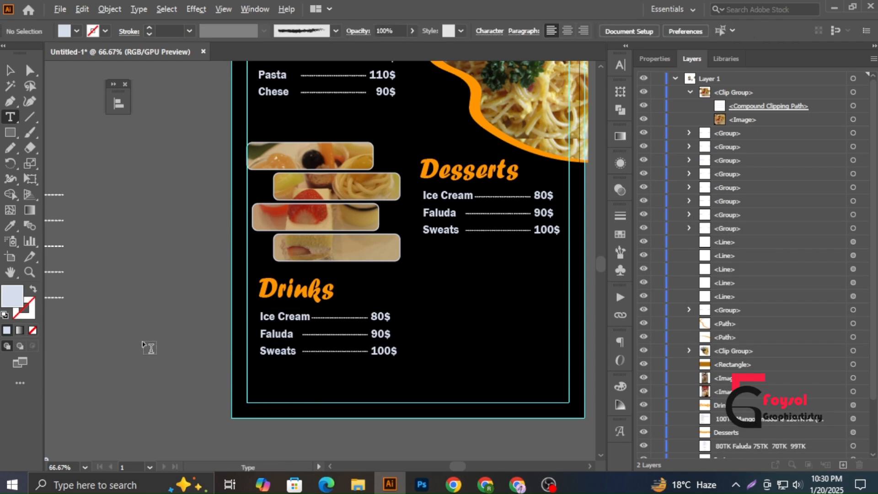
scroll(137, 348, down, 3)
key(ctrl+v)
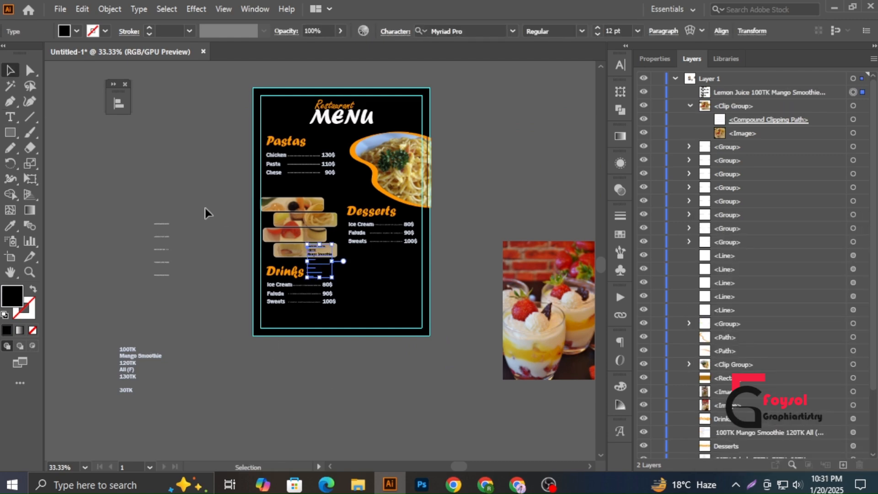
drag(185, 350, 204, 358)
click(194, 363)
scroll(202, 362, up, 4)
key(t)
drag(191, 302, 274, 307)
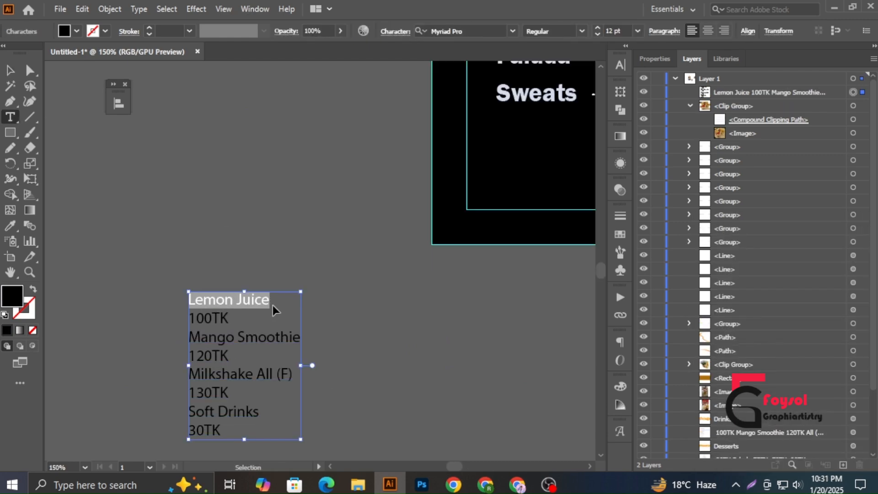
key(ctrl+x)
scroll(544, 129, up, 2)
scroll(543, 129, up, 1)
scroll(543, 129, right, 2)
key(ctrl+z)
Match the pasted drinks list to the item rows' text style with the Eyedropper
click(10, 71)
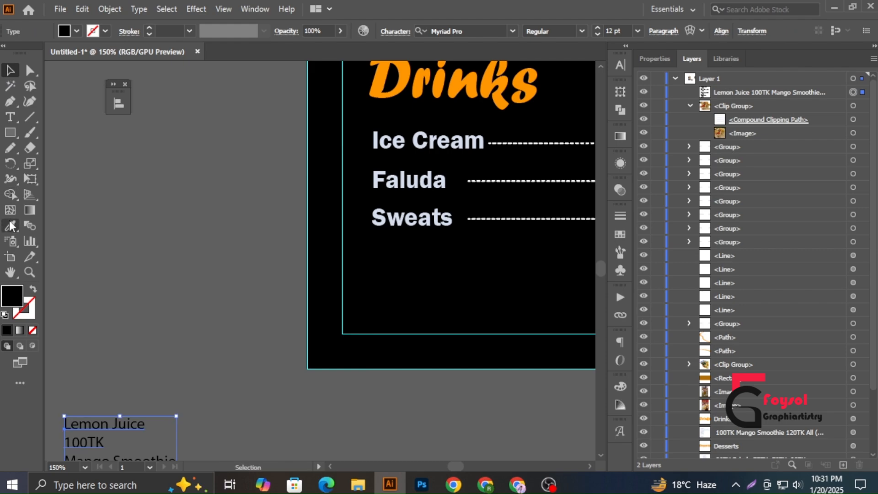
click(11, 225)
click(402, 180)
click(7, 76)
click(161, 287)
scroll(161, 287, down, 5)
click(137, 305)
click(13, 228)
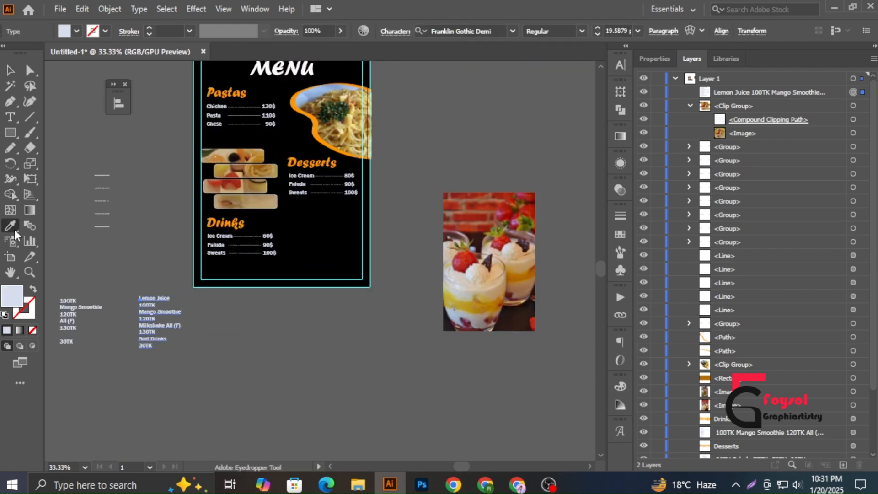
Replace Ice Cream in the first Drinks row with Lemon Juice cut from the loose list
click(10, 117)
scroll(135, 296, up, 5)
drag(152, 304, 308, 304)
key(BackSpace)
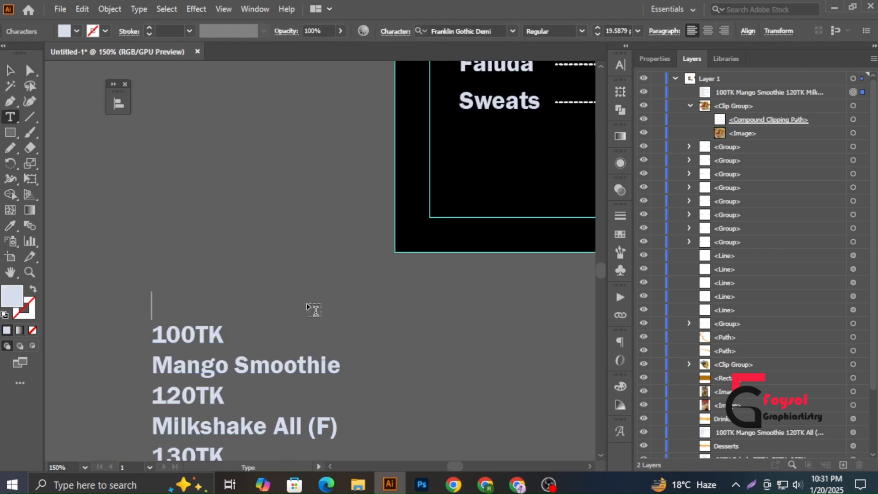
key(ctrl+z)
key(ctrl+x)
scroll(270, 315, down, 1)
scroll(343, 245, up, 2)
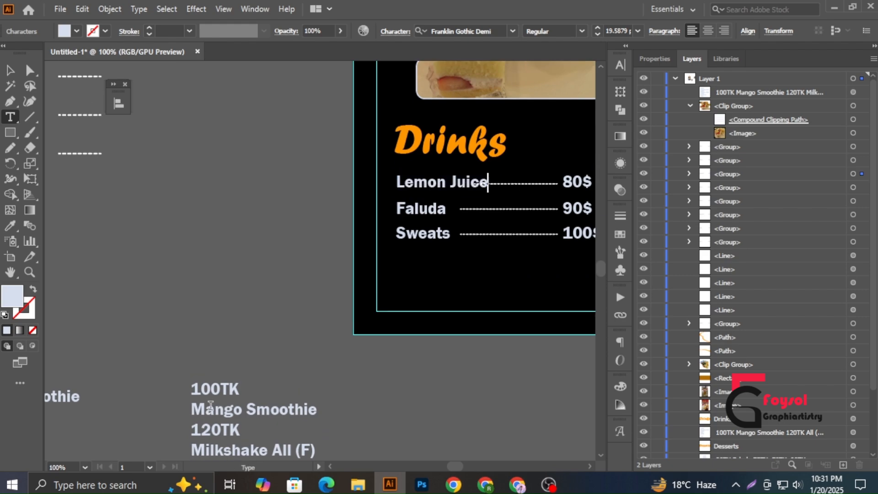
Replace Faluda with Milkshake and Sweats with Soft Drinks in the Drinks rows, using text cut from the loose list
scroll(210, 405, down, 2)
key(ctrl+x)
drag(396, 163, 409, 164)
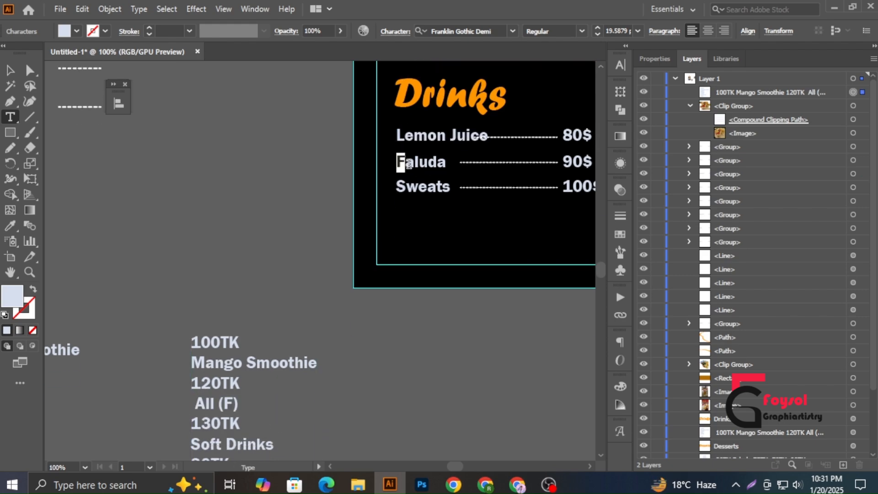
key(ctrl+v)
scroll(194, 384, down, 2)
key(ctrl+x)
scroll(400, 205, up, 2)
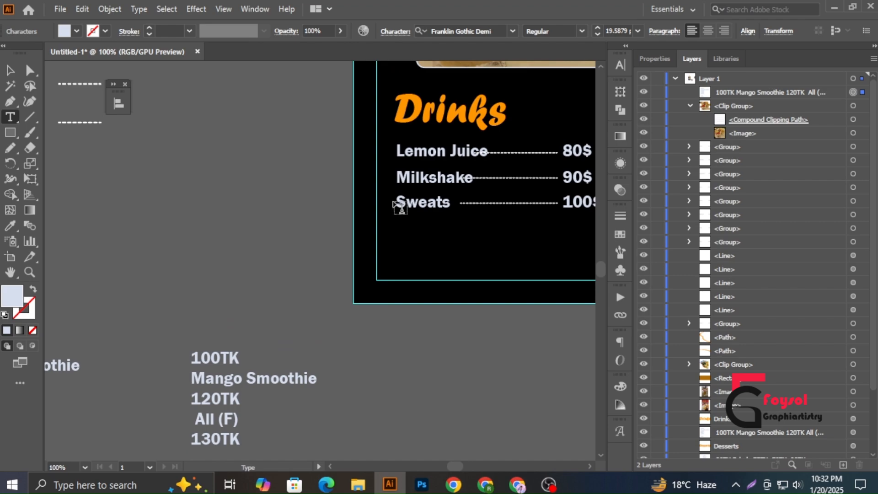
key(ctrl+v)
Set the Drinks prices to 100$, 1250$ and 140$
scroll(465, 221, right, 3)
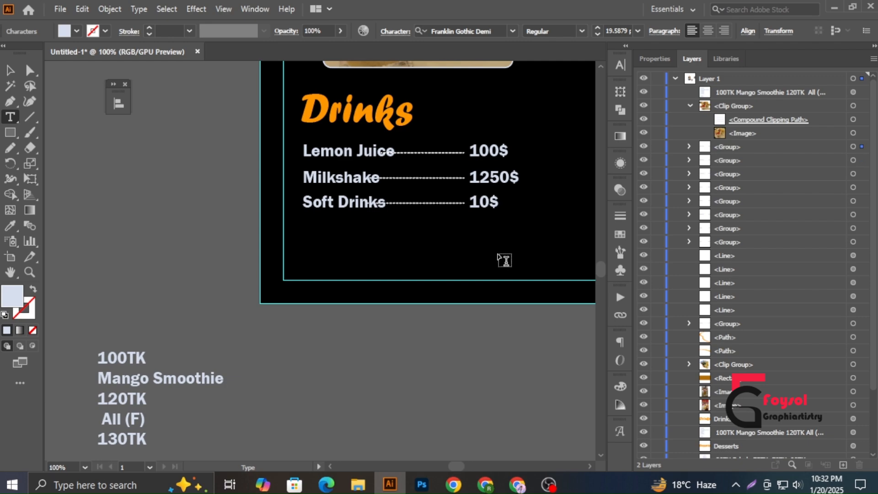
text(4)
key(Escape)
click(174, 240)
Shorten the three Drinks dashed lines so each one starts after its item name
click(30, 71)
click(381, 153)
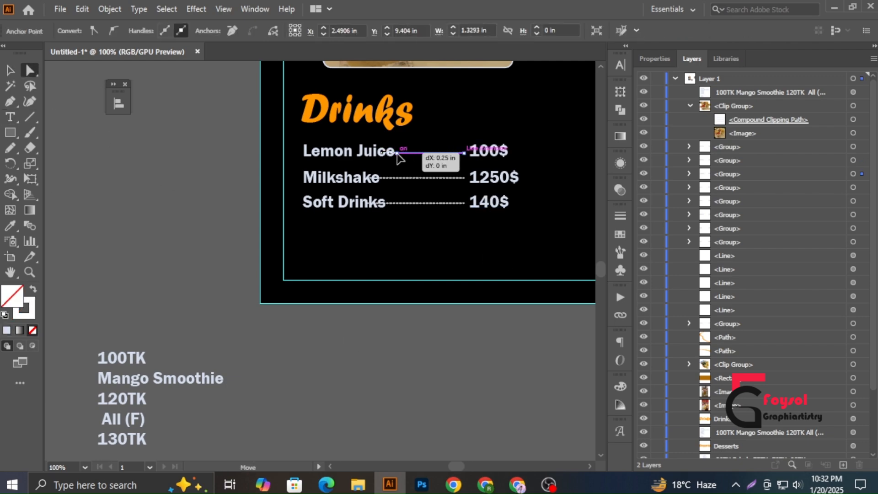
drag(397, 153, 397, 153)
drag(368, 179, 398, 180)
drag(378, 204, 401, 204)
click(451, 333)
scroll(453, 334, down, 3)
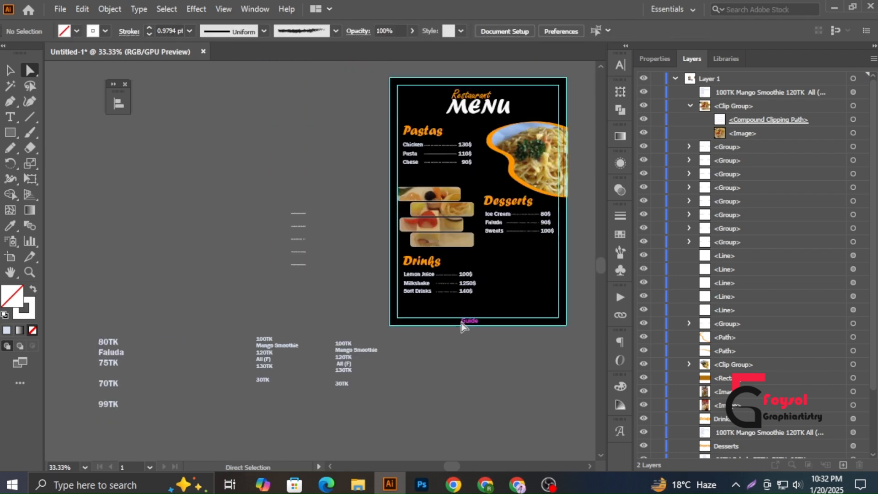
Draw a white square over the page's lower-right corner, turned into a diamond with rounded corners
mouse_move(463, 326)
mouse_down()
mouse_move(430, 312)
mouse_move(459, 291)
mouse_up()
click(32, 290)
click(11, 70)
drag(465, 223, 448, 199)
drag(450, 272, 453, 252)
drag(420, 207, 420, 208)
click(455, 290)
scroll(455, 290, up, 1)
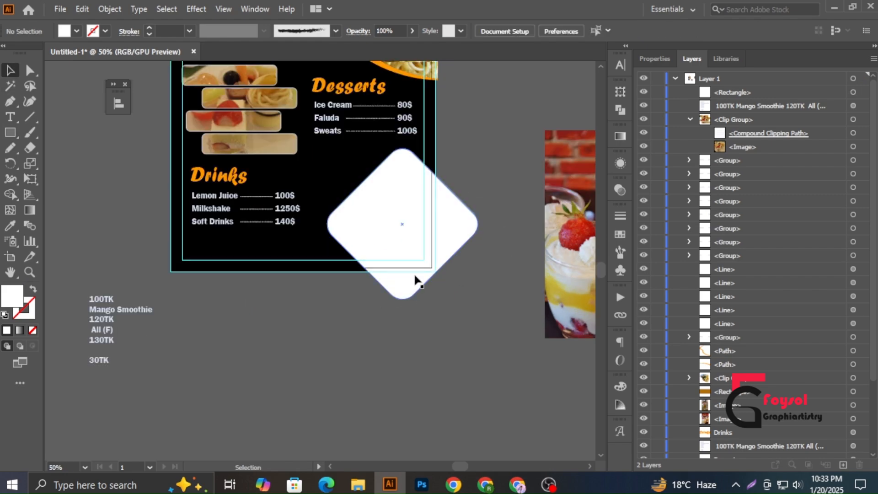
Duplicate the white diamond slightly to the left and remove the overlapping centre with Shape Builder
drag(407, 245, 402, 245)
key(k)
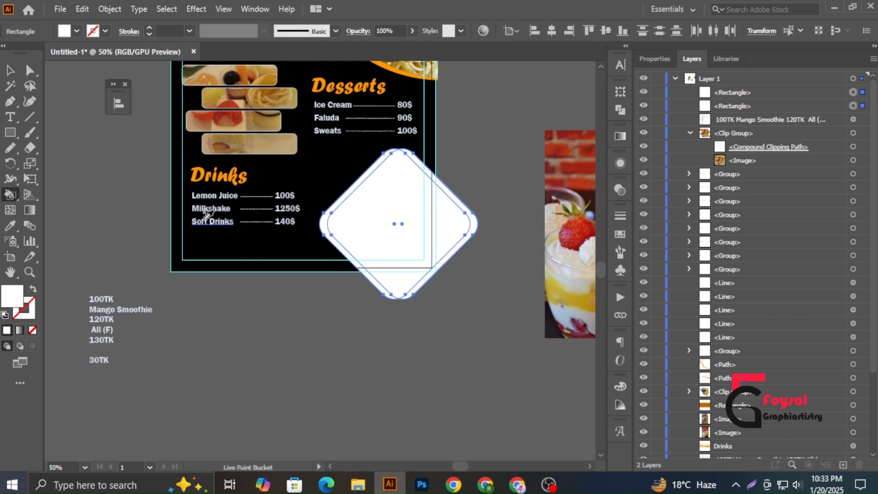
right_click(11, 195)
click(59, 195)
drag(381, 203, 446, 222)
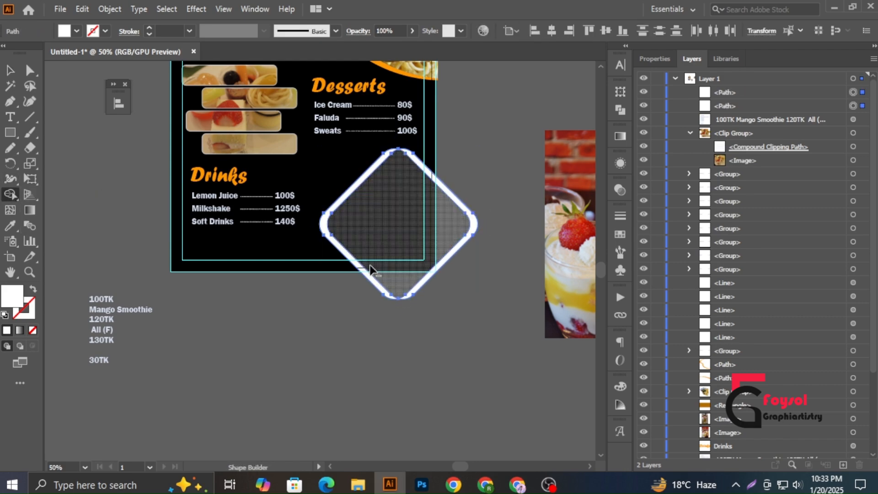
Delete the two remaining white edge pieces of the diamond
key(v)
click(445, 293)
click(464, 241)
key(Delete)
click(373, 282)
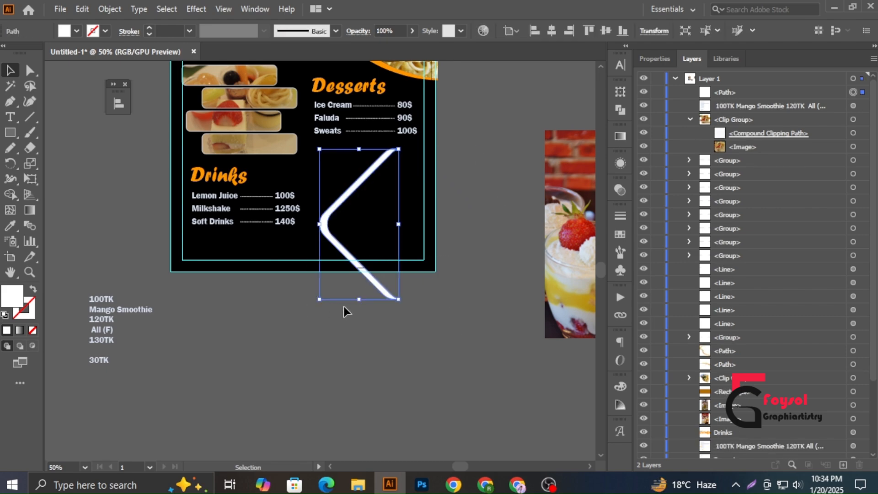
key(Delete)
Redraw a white square over the page's lower-right corner, rotate it into a diamond and round its corners
right_click(10, 133)
click(60, 132)
drag(293, 118, 476, 295)
key(alt+space)
click(65, 123)
key(Escape)
drag(499, 163, 522, 239)
drag(470, 235, 452, 231)
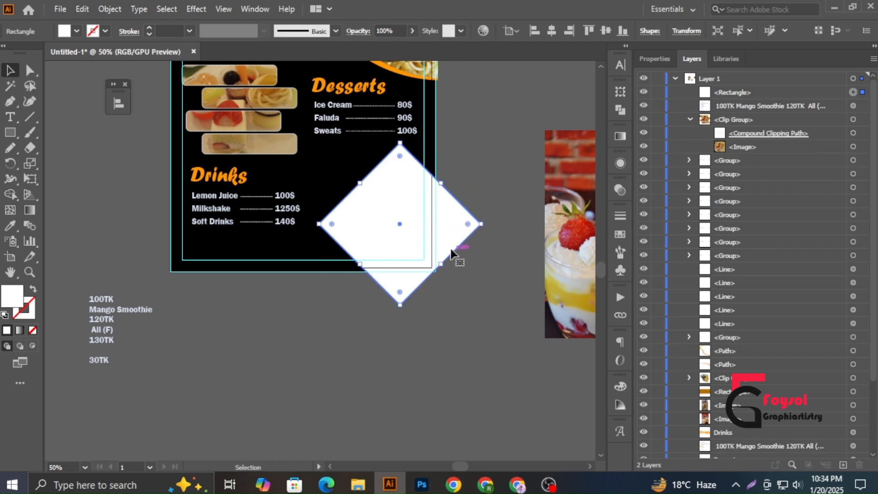
drag(334, 224, 341, 224)
Duplicate the rounded diamond with a small sideways offset and split the overlap into separate pieces with Shape Builder
drag(437, 247, 443, 247)
drag(443, 248, 427, 236)
scroll(422, 238, up, 1)
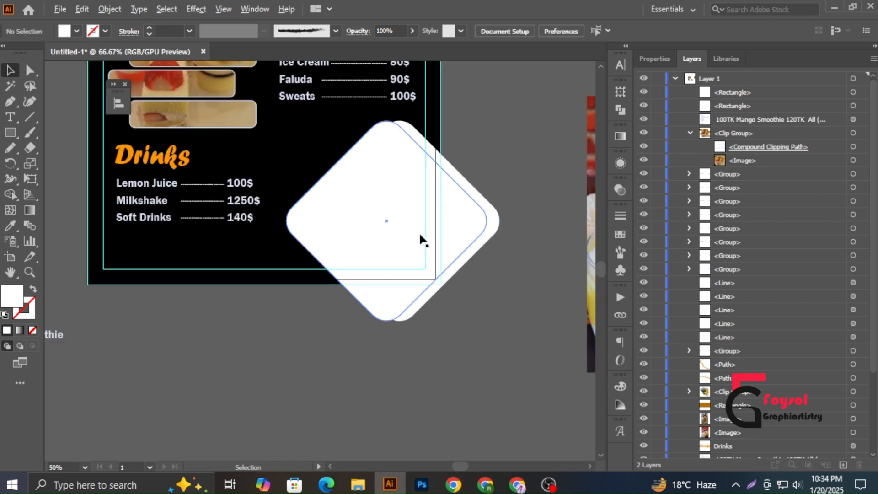
drag(463, 279, 423, 255)
click(10, 194)
click(409, 215)
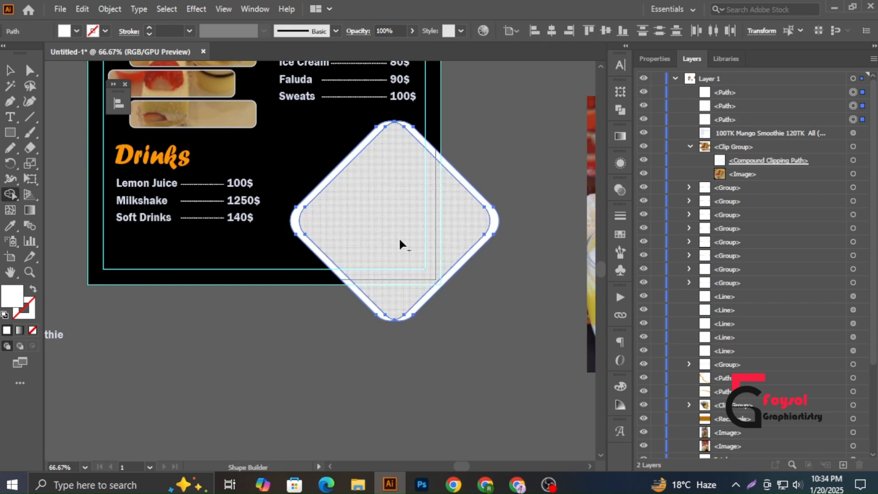
Color the diamond's left and right edge pieces with the orange sampled from the pasta photo's border
click(10, 70)
click(374, 351)
click(321, 255)
click(10, 226)
scroll(339, 138, up, 2)
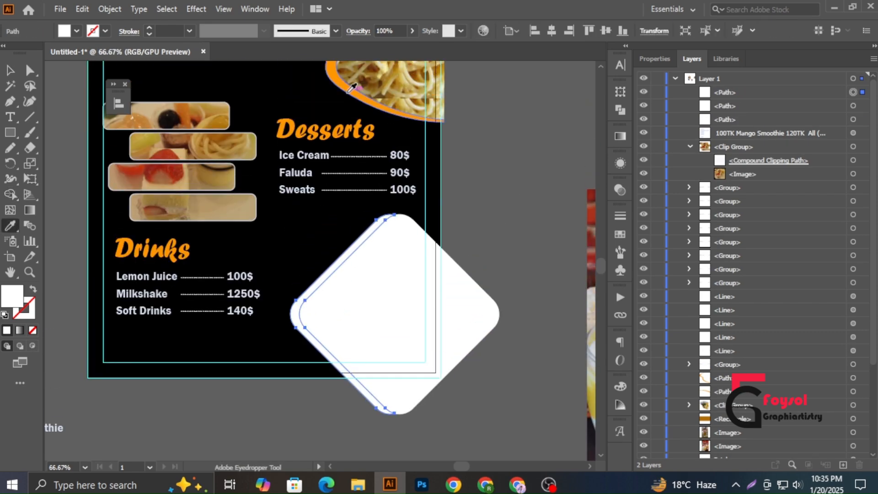
click(347, 94)
click(435, 239)
Try the layered dessert glasses photo behind the diamond and delete that photo
scroll(504, 248, down, 3)
drag(528, 259, 452, 250)
scroll(505, 293, up, 2)
drag(420, 286, 429, 287)
scroll(467, 351, down, 2)
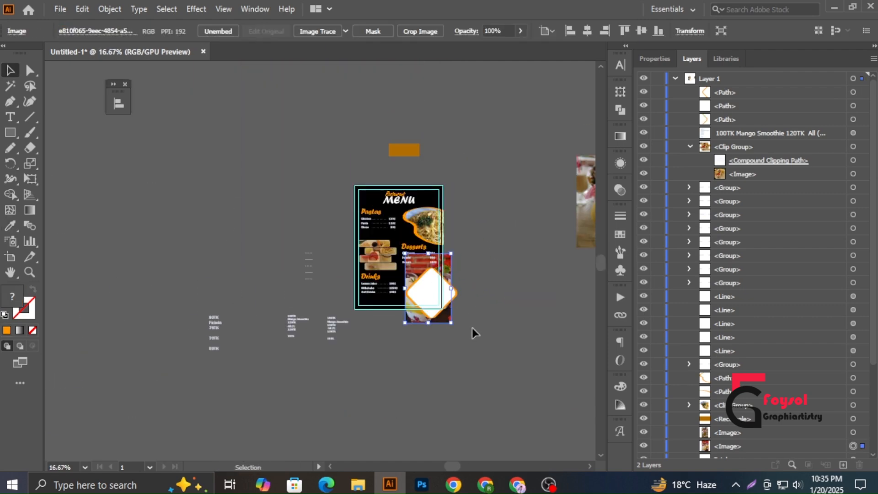
key(Delete)
Move the mango drink photo behind the diamond, scale it down and mask it with the white centre shape
drag(590, 199, 417, 284)
scroll(451, 298, up, 3)
drag(483, 131, 444, 190)
shift+click(412, 263)
key(ctrl+7)
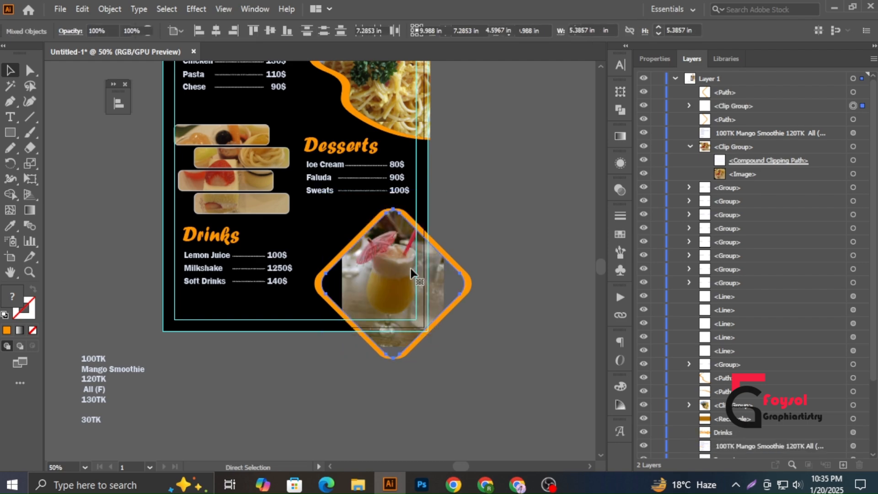
Undo the diamond mask on the drink photo and remove the diamond with its orange edges
click(690, 105)
click(854, 133)
drag(445, 347, 343, 304)
scroll(503, 384, down, 1)
key(ctrl+z)
key(Delete)
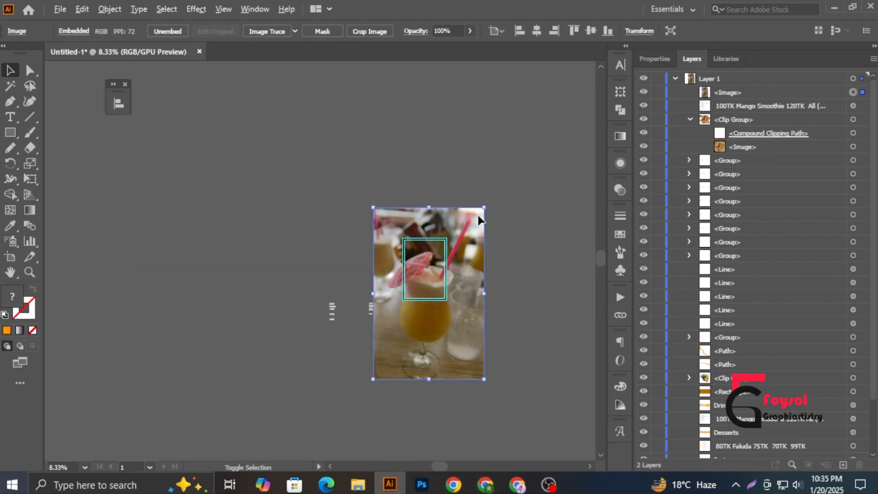
Fit the mango drink photo into the page's lower-right area and lock it
drag(476, 266, 454, 317)
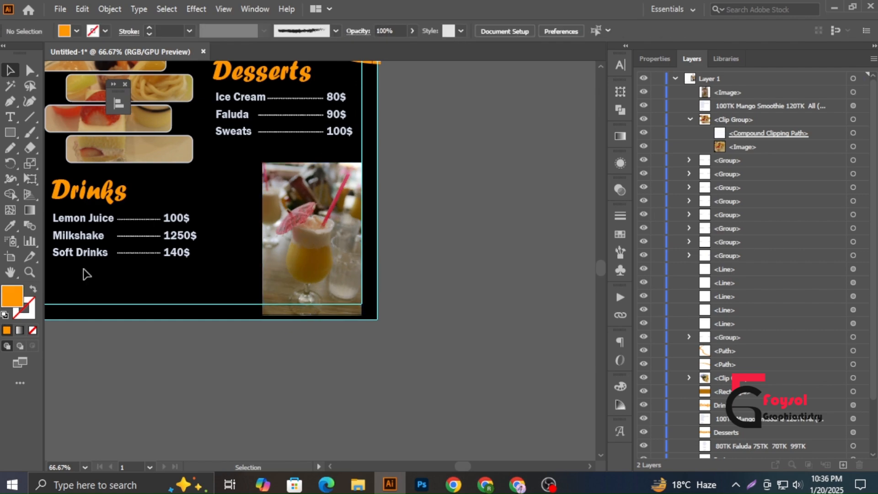
key(n)
click(690, 120)
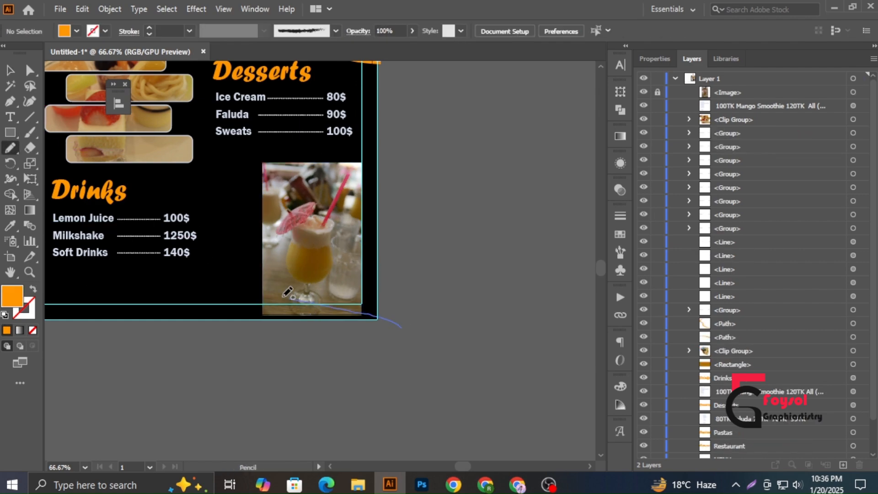
Draw a freehand curve around the inner side of the mango drink photo and give it an orange stroke without fill
mouse_move(287, 292)
mouse_down()
mouse_move(356, 176)
mouse_move(395, 195)
mouse_up()
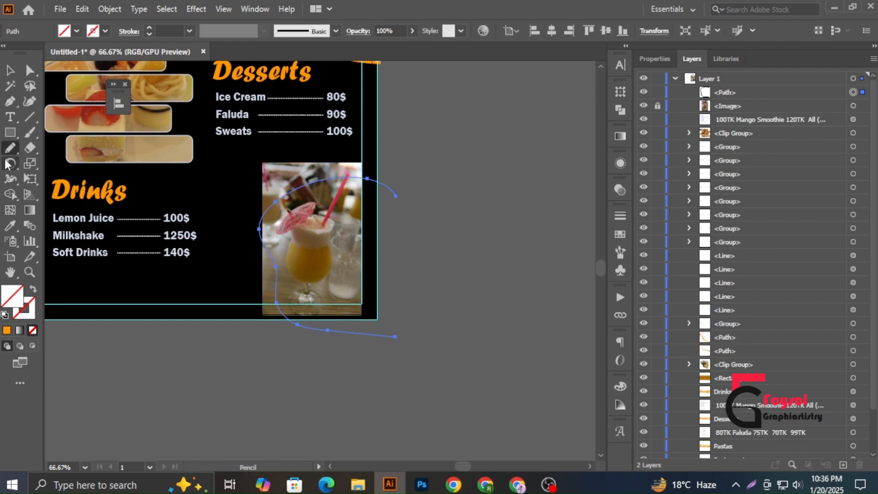
click(10, 71)
click(6, 330)
click(33, 289)
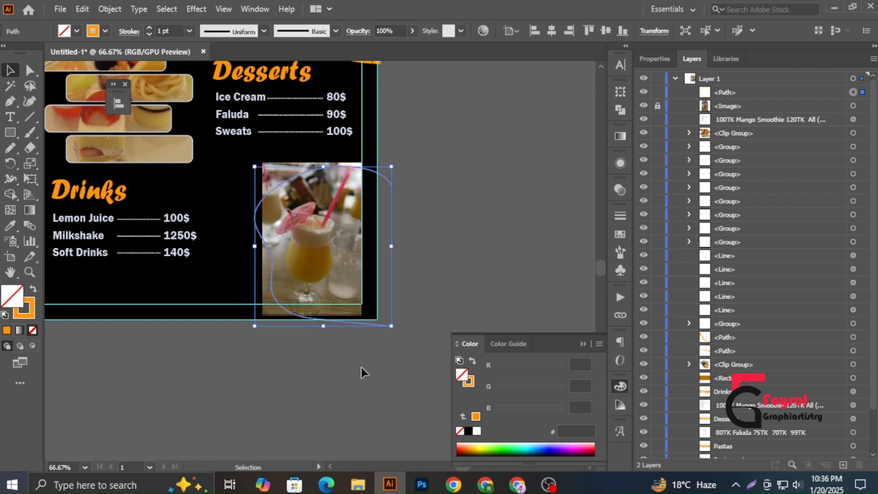
Duplicate the orange curve slightly to the right to form a narrow band along the drink photo
scroll(274, 274, up, 2)
drag(263, 214, 274, 212)
scroll(275, 213, down, 1)
click(482, 198)
click(582, 344)
Draw a rectangle over the drink photo and both curves, and remove its area outside the curves with the Shape Builder
click(10, 132)
drag(228, 104, 434, 351)
key(v)
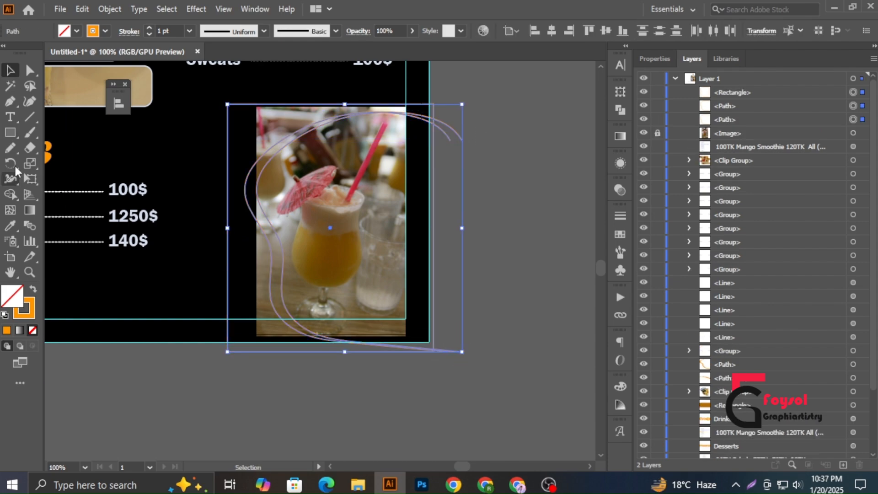
click(7, 198)
click(375, 183)
alt+click(255, 138)
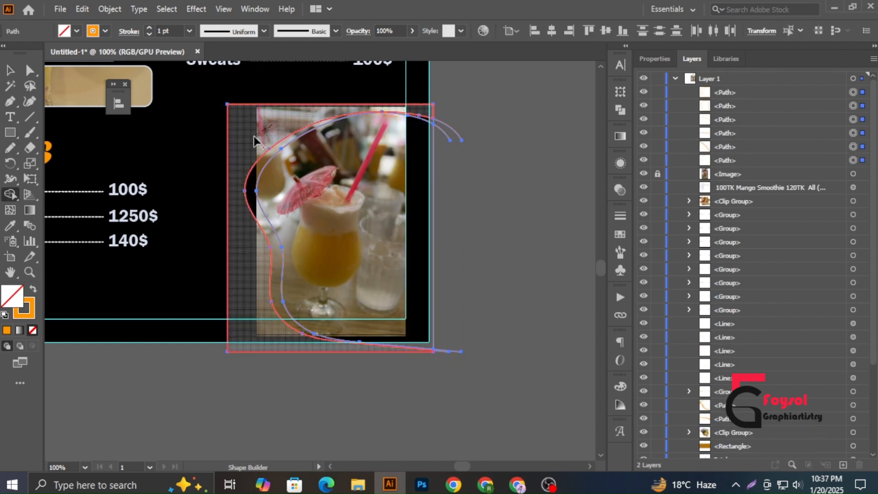
Trim the leftover curve ends beyond the page's right edge with the Shape Builder and delete the remaining stray piece
click(10, 71)
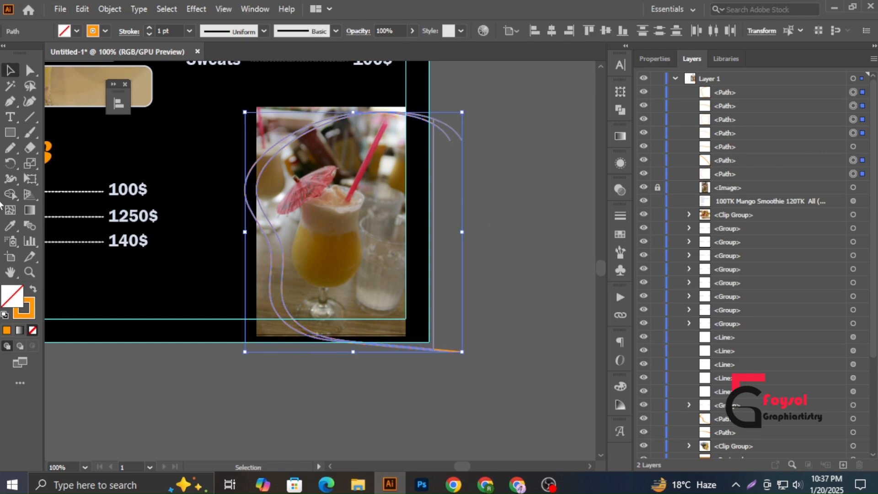
click(10, 197)
scroll(452, 365, up, 3)
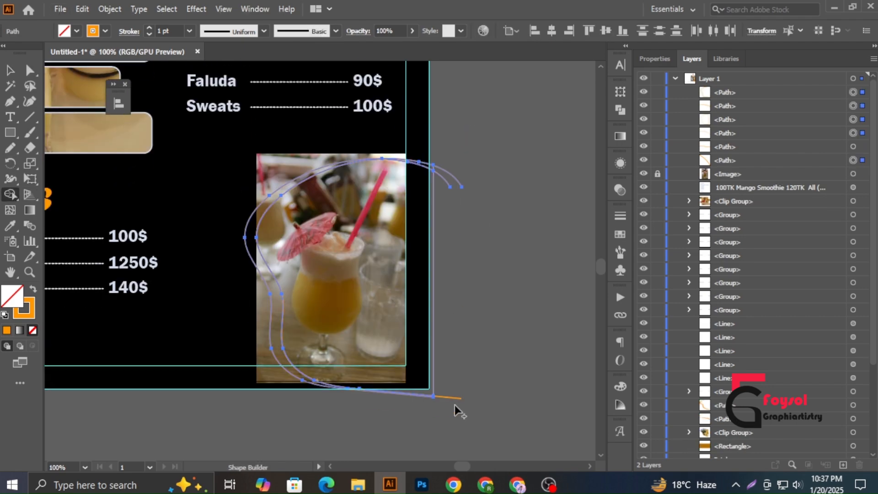
scroll(452, 119, up, 3)
drag(437, 331, 404, 359)
scroll(373, 329, up, 3)
click(373, 329)
scroll(372, 329, down, 5)
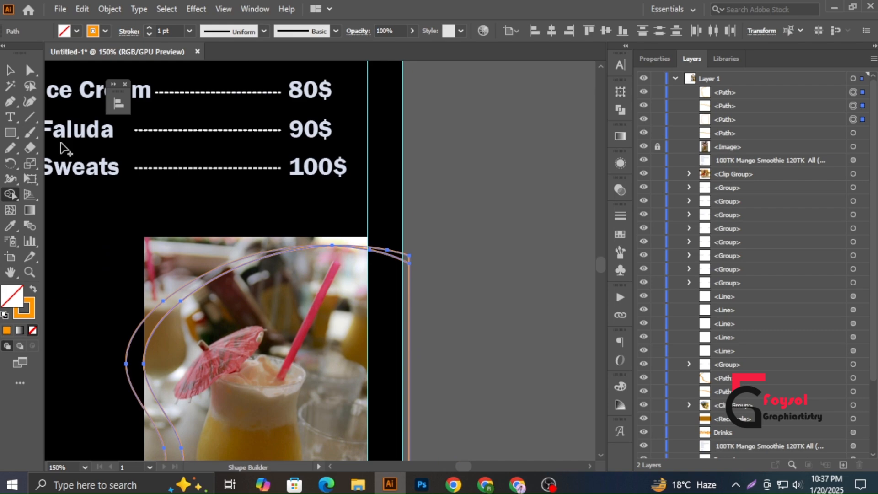
click(10, 71)
scroll(444, 279, down, 10)
click(440, 309)
key(Delete)
scroll(463, 309, down, 2)
scroll(408, 230, up, 1)
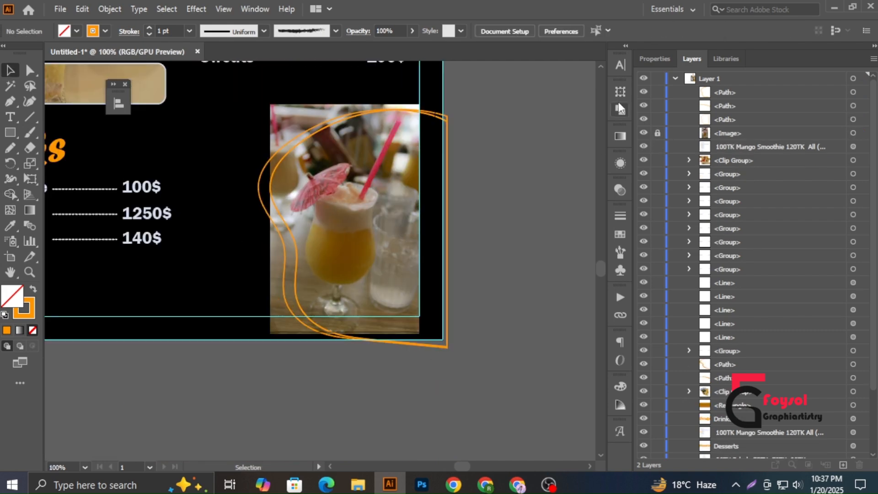
Mask the drink photo with the inner curved shape and fill the surrounding band pieces solid orange
key(ctrl+7)
click(402, 367)
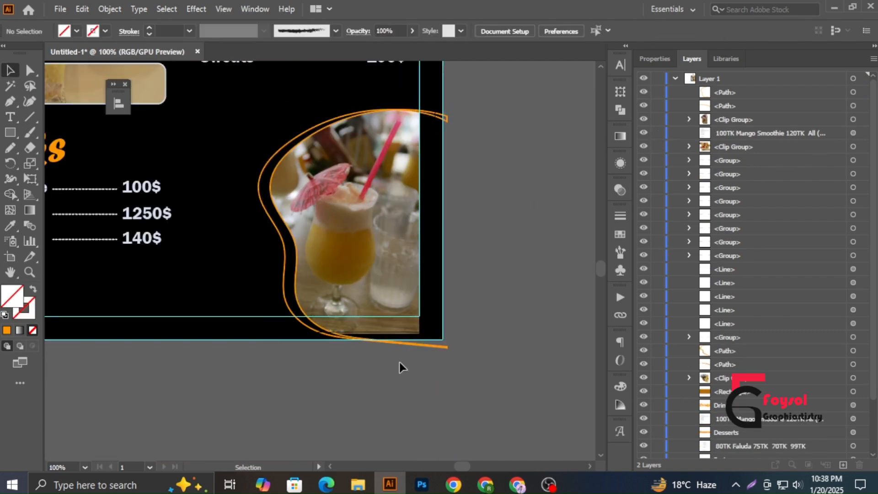
click(259, 190)
key(shift+x)
click(252, 227)
click(444, 119)
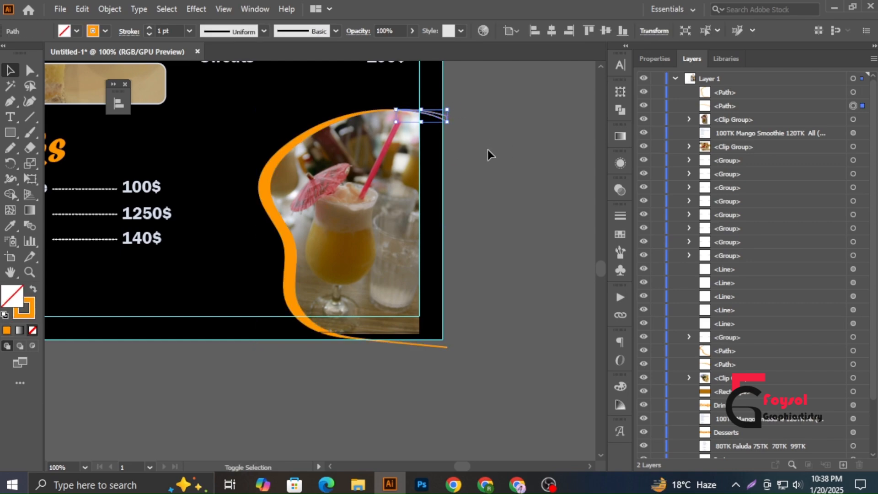
key(shift+x)
click(489, 150)
Delete the leftover price texts and line pieces beside the page
scroll(495, 137, down, 2)
scroll(495, 303, up, 2)
scroll(441, 327, up, 1)
scroll(439, 327, down, 3)
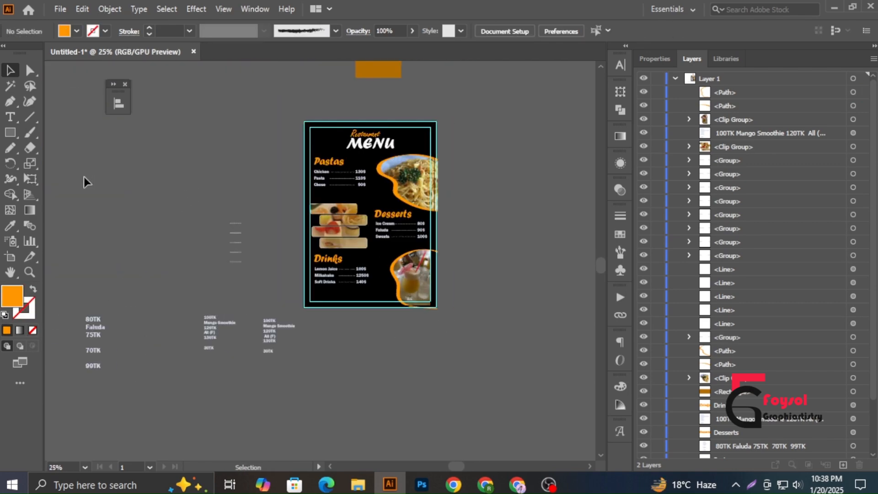
drag(83, 177, 271, 371)
key(Delete)
Left-align the Drinks, Desserts and Pastas rows with their headings, and dock the Align panel
scroll(328, 320, up, 2)
click(114, 84)
drag(298, 187, 330, 254)
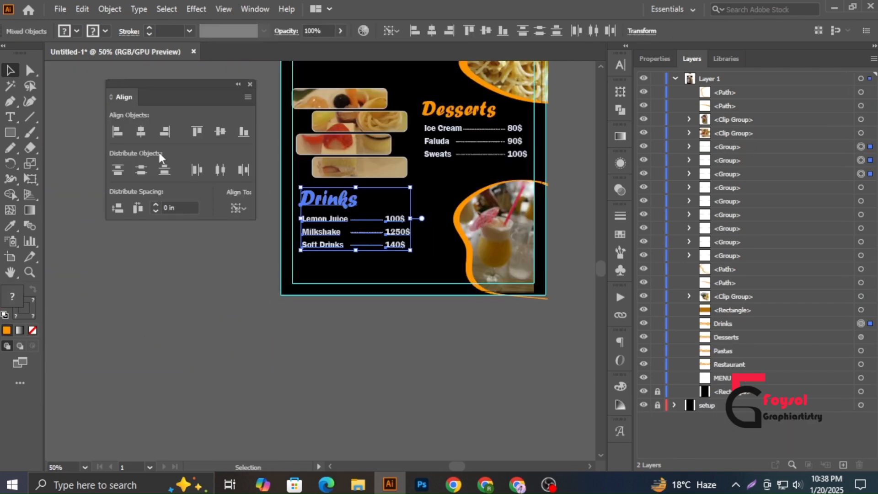
click(292, 310)
drag(435, 178, 444, 104)
click(117, 132)
click(270, 247)
scroll(274, 245, up, 3)
drag(308, 235, 319, 170)
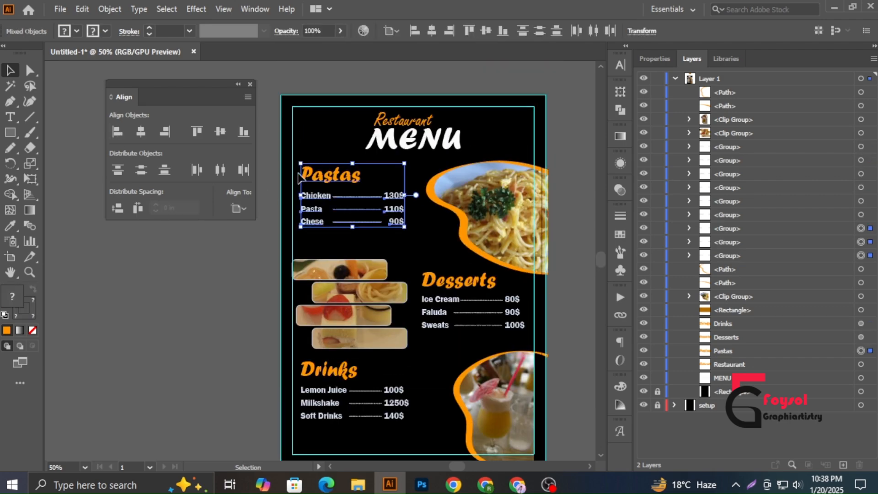
click(206, 291)
scroll(207, 291, down, 1)
drag(187, 84, 620, 121)
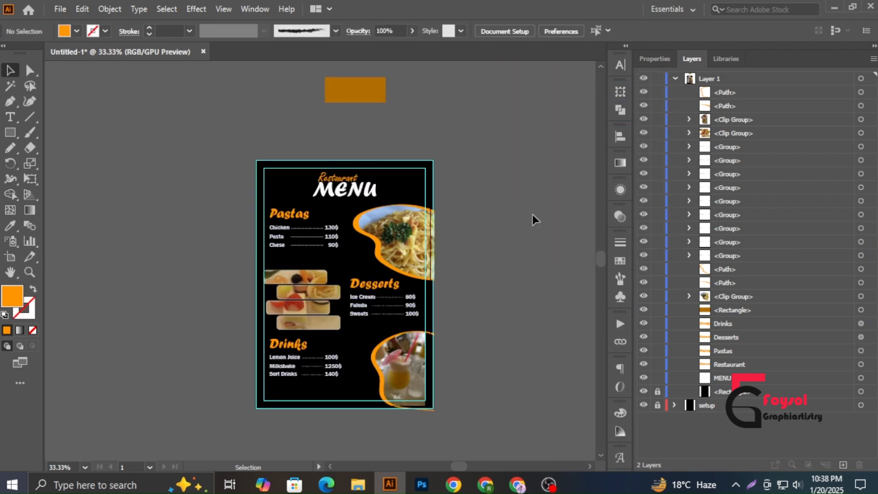
Delete the spare brown rectangle above the page
scroll(423, 126, up, 1)
scroll(432, 188, down, 4)
scroll(388, 275, right, 3)
scroll(424, 386, left, 5)
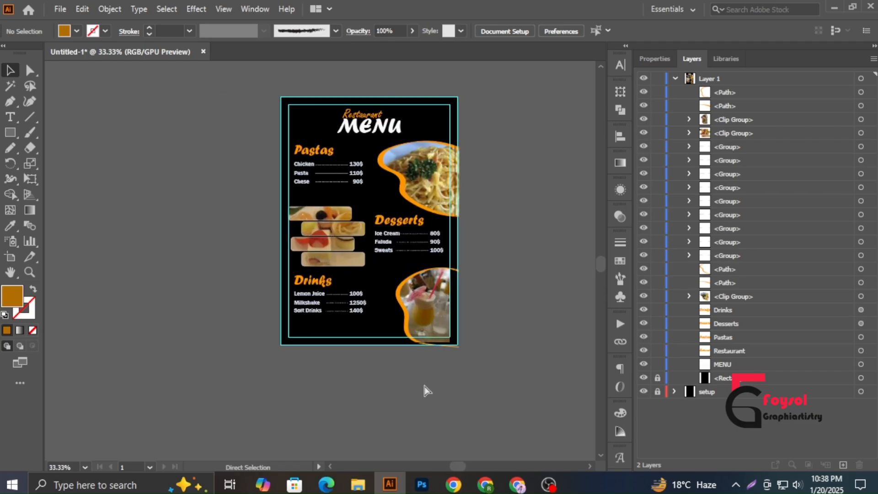
Copy the pasta photo 4615032 from the Downloads folder into the menu and scale it down over the page, behind the texts
key(alt+Tab)
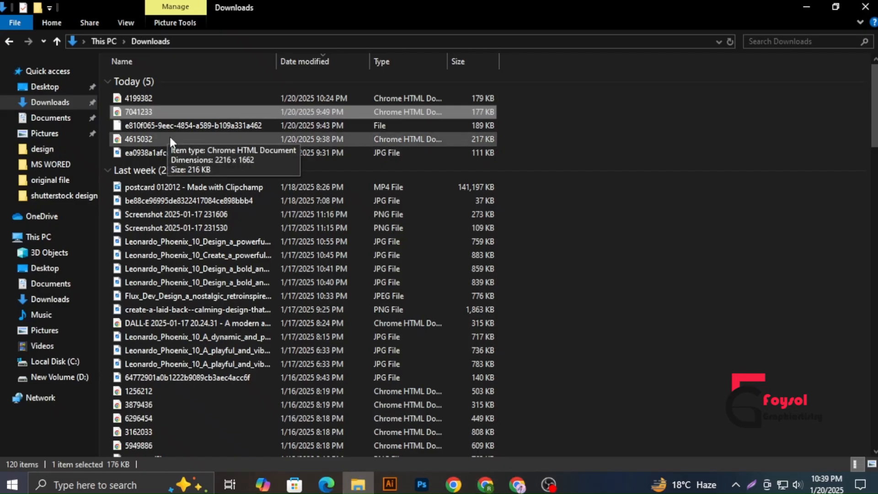
double_click(157, 142)
right_click(476, 260)
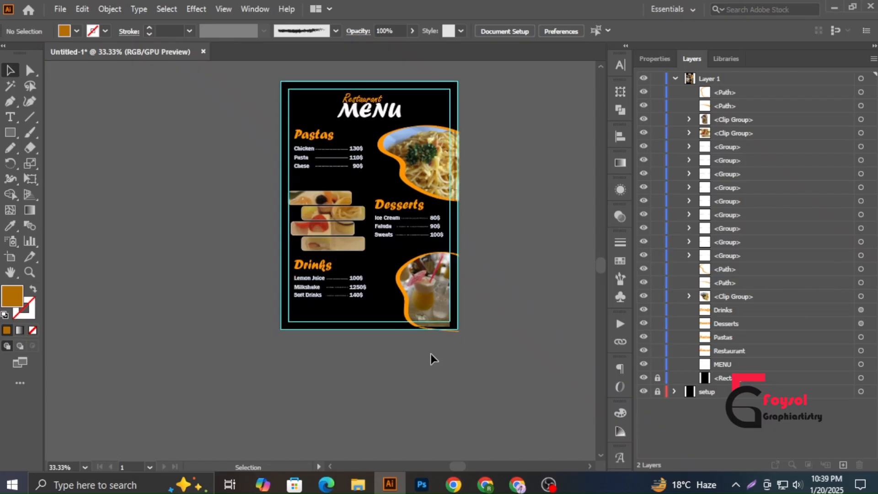
key(ctrl+v)
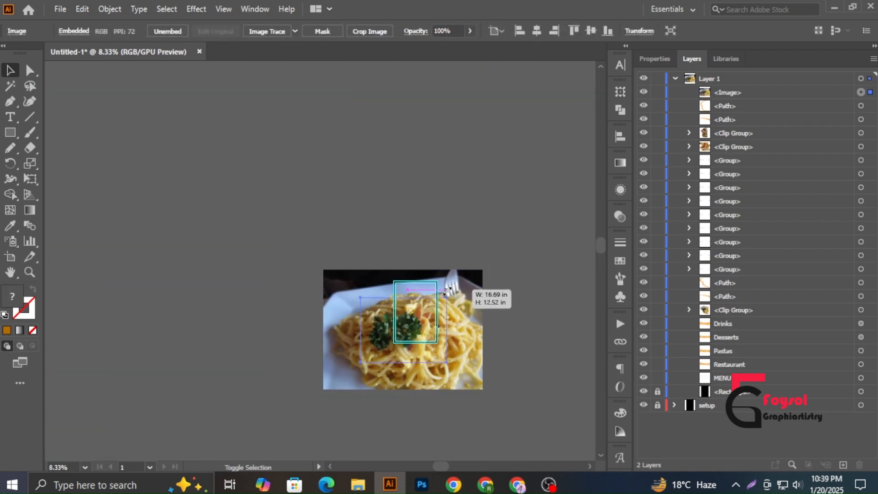
drag(254, 338, 255, 335)
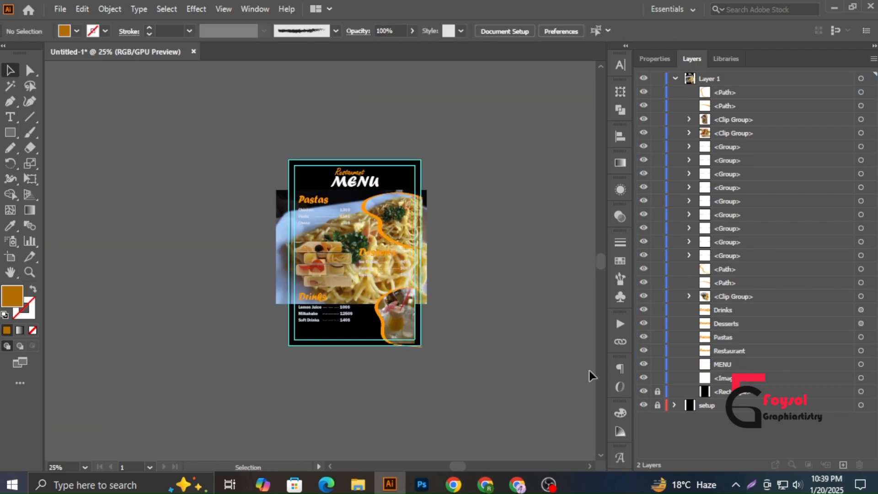
scroll(471, 281, up, 3)
scroll(471, 281, down, 2)
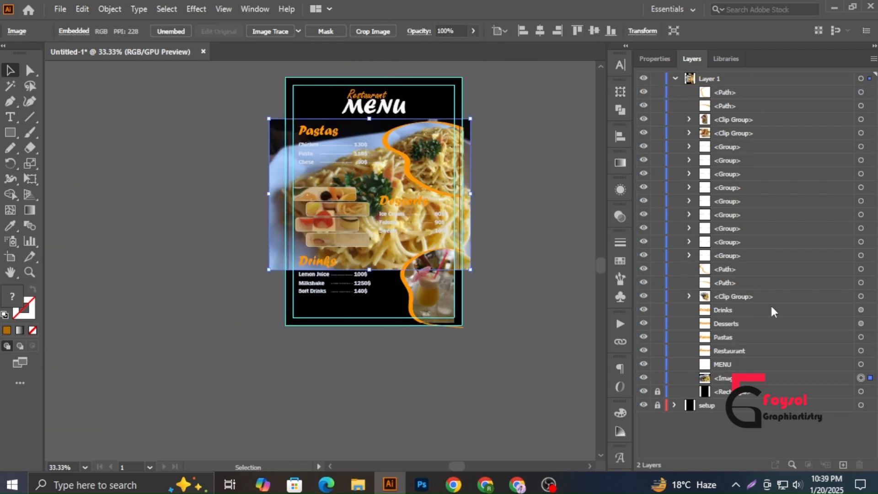
Place a copy of the black page rectangle directly above the pasta photo and fit it to the photo's height
drag(733, 377, 732, 396)
click(521, 272)
drag(721, 391, 720, 371)
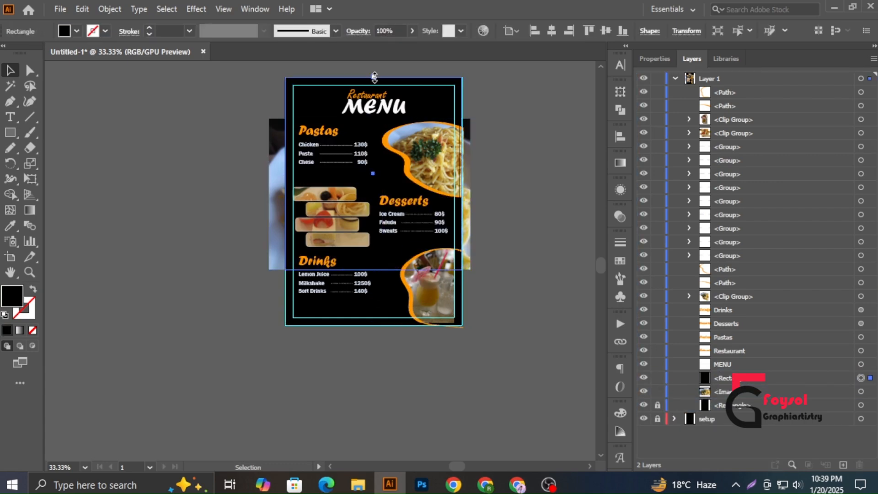
shift+click(468, 170)
key(ctrl+7)
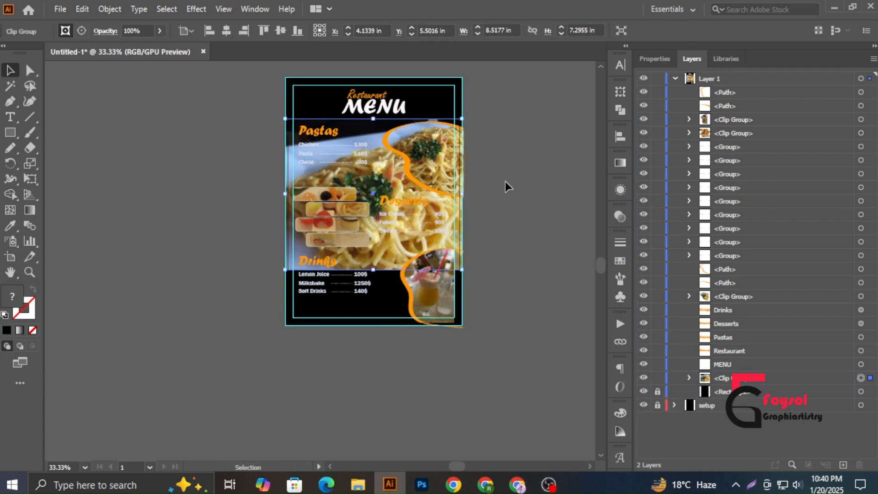
key(ctrl+z)
Mask the pasta photo with the black rectangle and paste a copy of the rectangle in front of it
click(505, 181)
shift+click(468, 172)
key(ctrl+7)
click(110, 9)
mouse_move(83, 9)
click(105, 101)
Set the black rectangle over the pasta photo to Multiply blending with 75% opacity
click(620, 190)
click(498, 287)
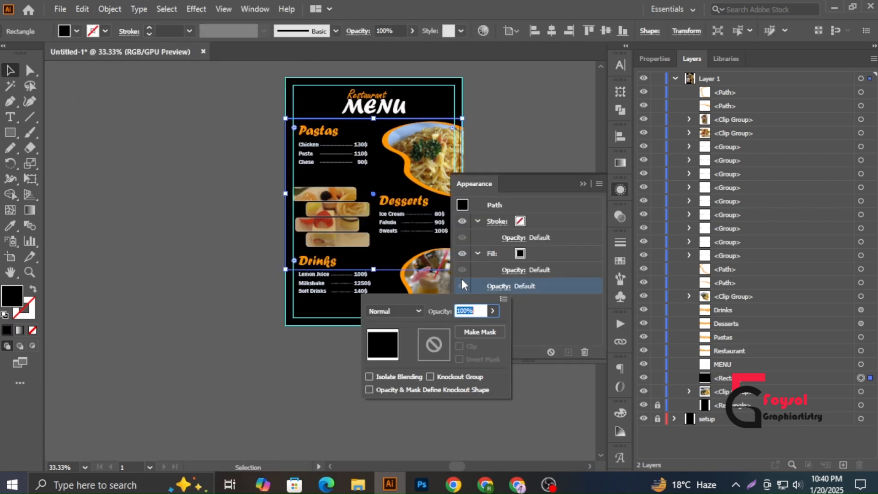
click(395, 311)
click(397, 102)
scroll(475, 309, down, 10)
scroll(475, 308, down, 10)
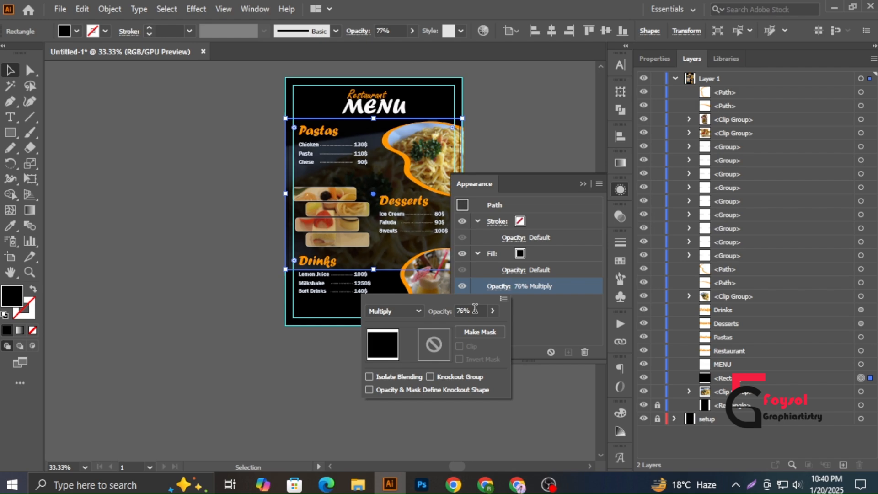
click(581, 185)
click(536, 178)
scroll(536, 178, down, 1)
scroll(512, 220, up, 1)
scroll(488, 273, up, 1)
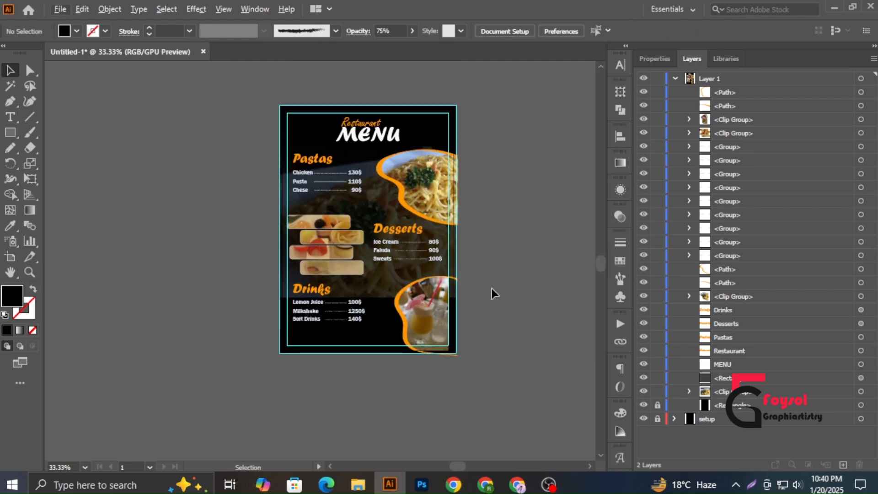
scroll(479, 264, up, 1)
scroll(480, 265, down, 1)
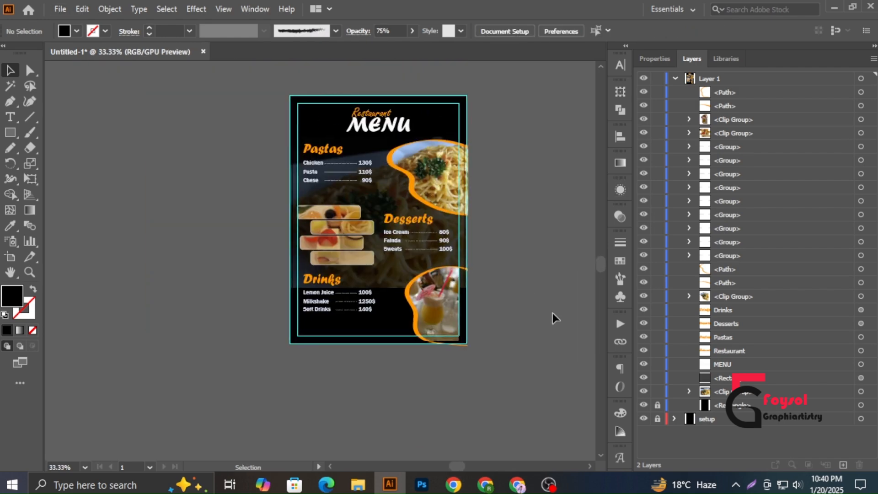